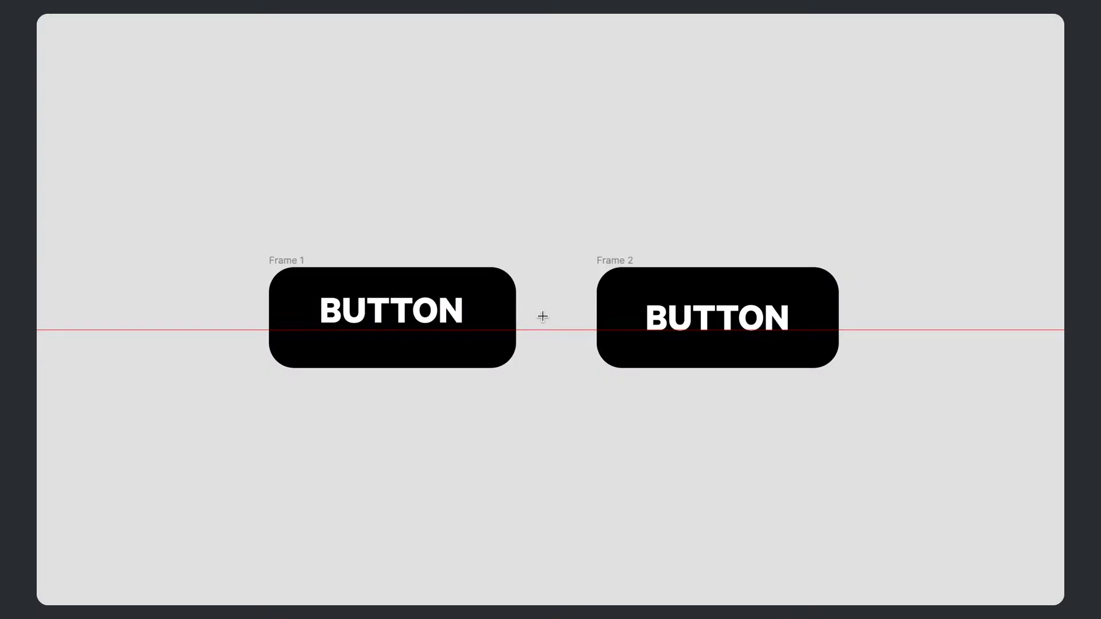
- Draw a tiny 2×5 frame in the gap between Frame 1 and Frame 2
drag(542, 317, 546, 331)
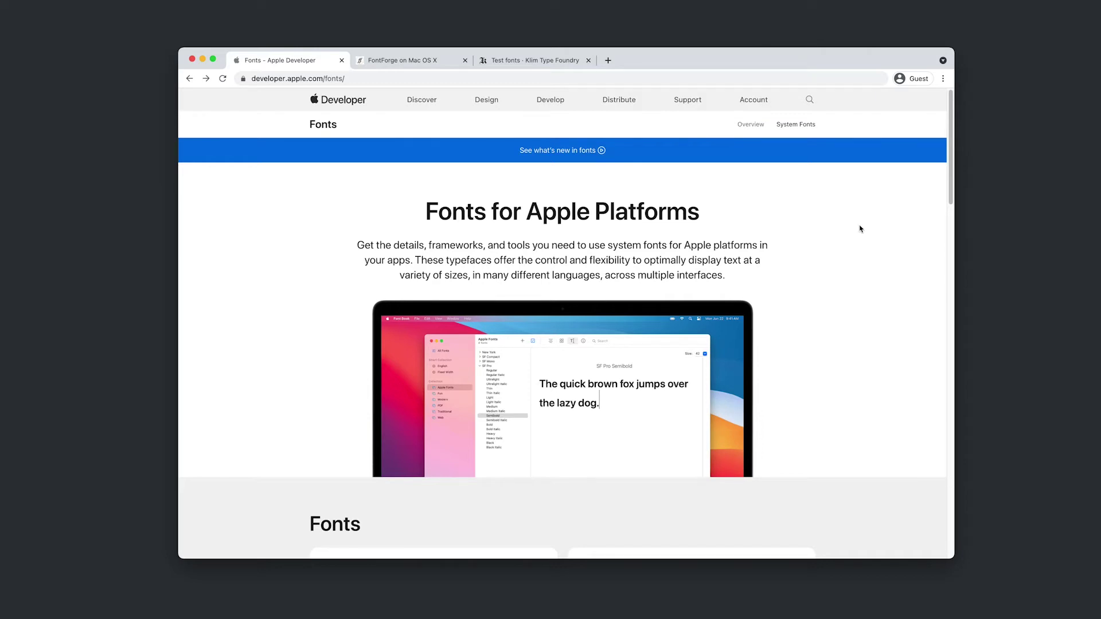
- Download Font Tools for Xcode 12.dmg from Apple's font tools downloads list
drag(951, 131, 903, 390)
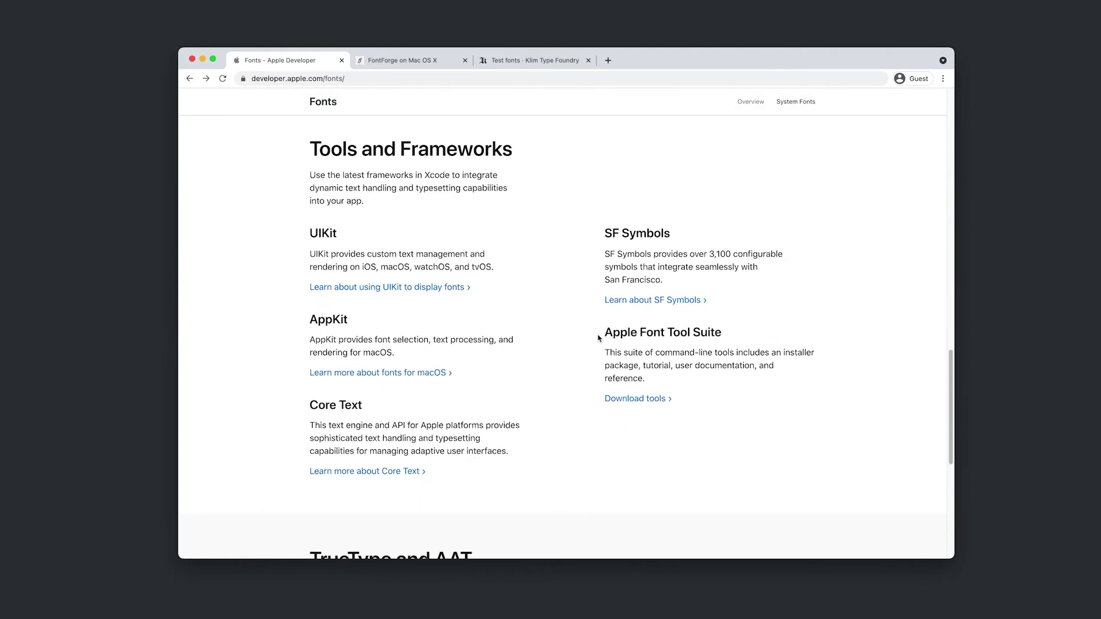
click(644, 401)
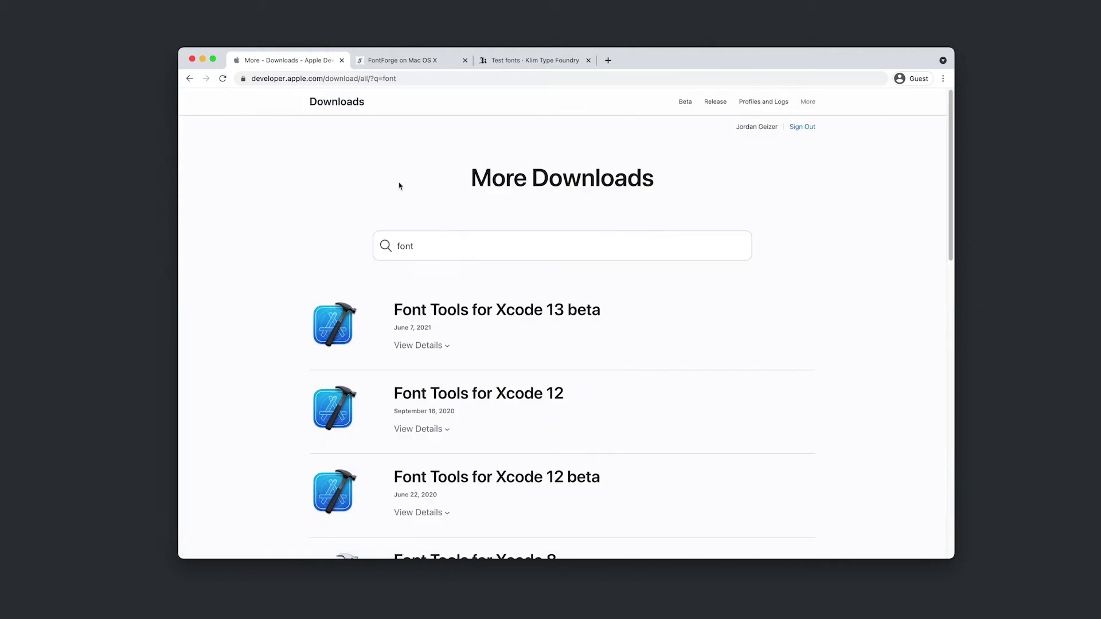
scroll(783, 269, down, 5)
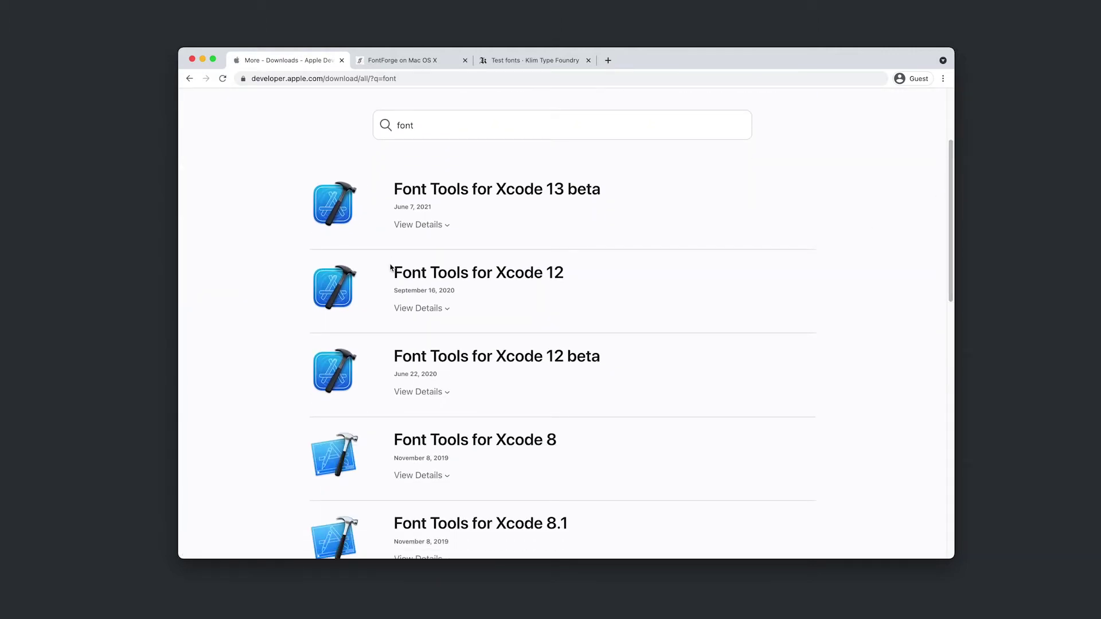
click(418, 309)
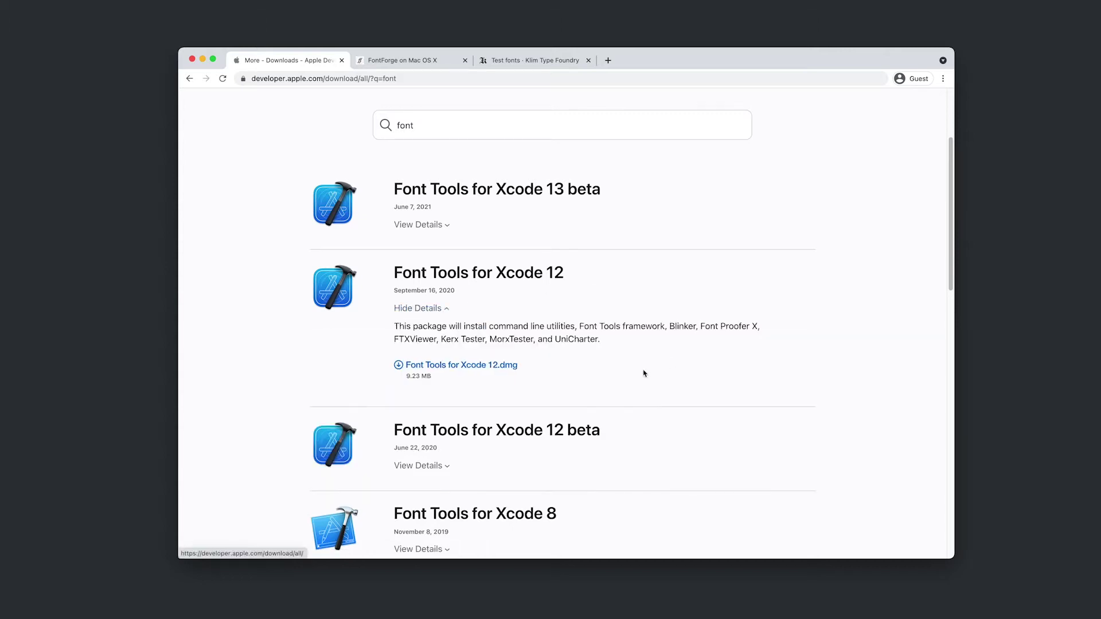
click(462, 368)
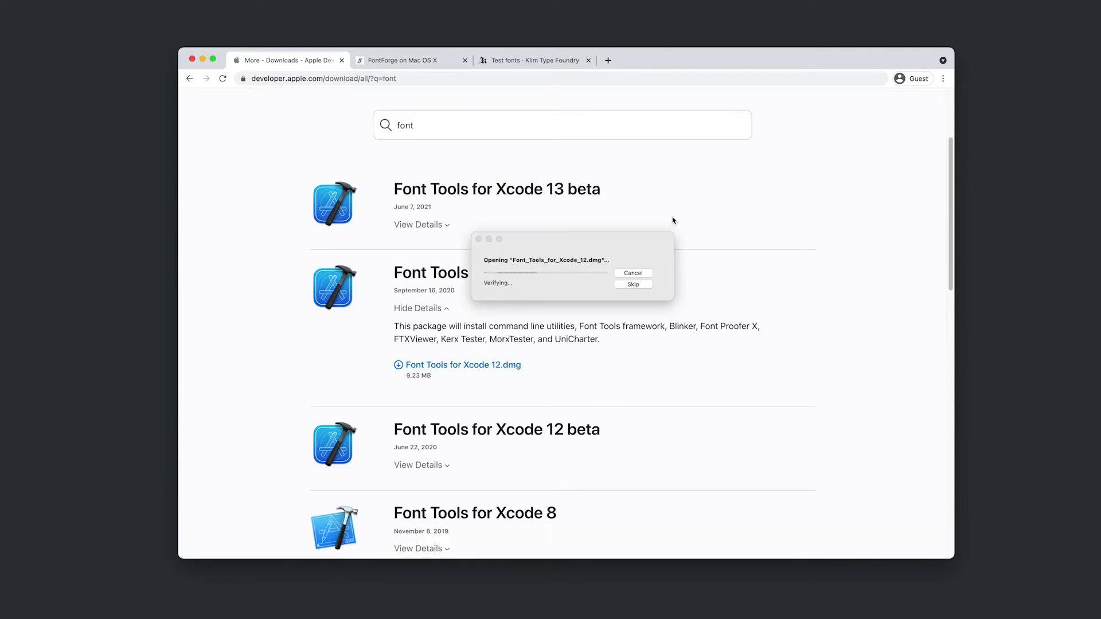
- Install macOS Font Tools on Macintosh HD using the account password, then bin the installer package
double_click(491, 131)
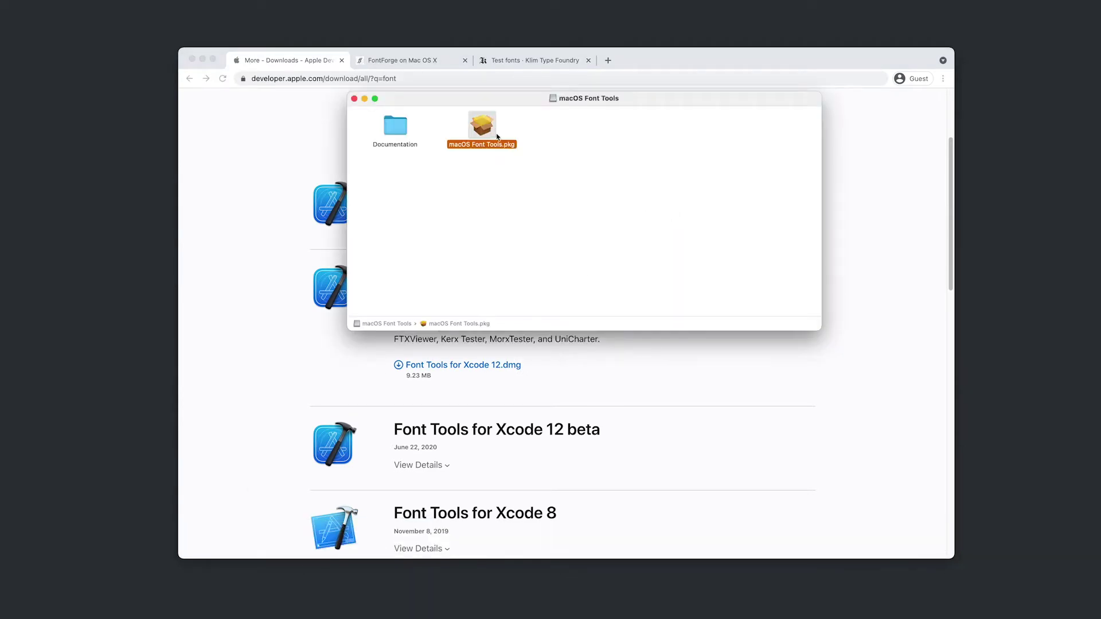
click(712, 388)
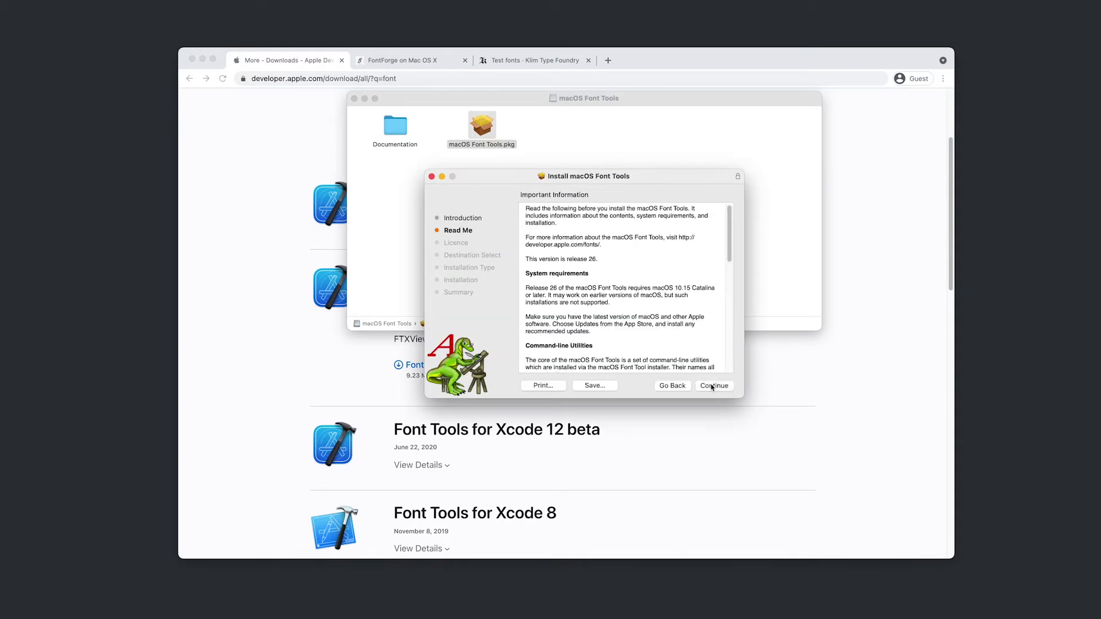
click(711, 387)
click(712, 387)
click(696, 316)
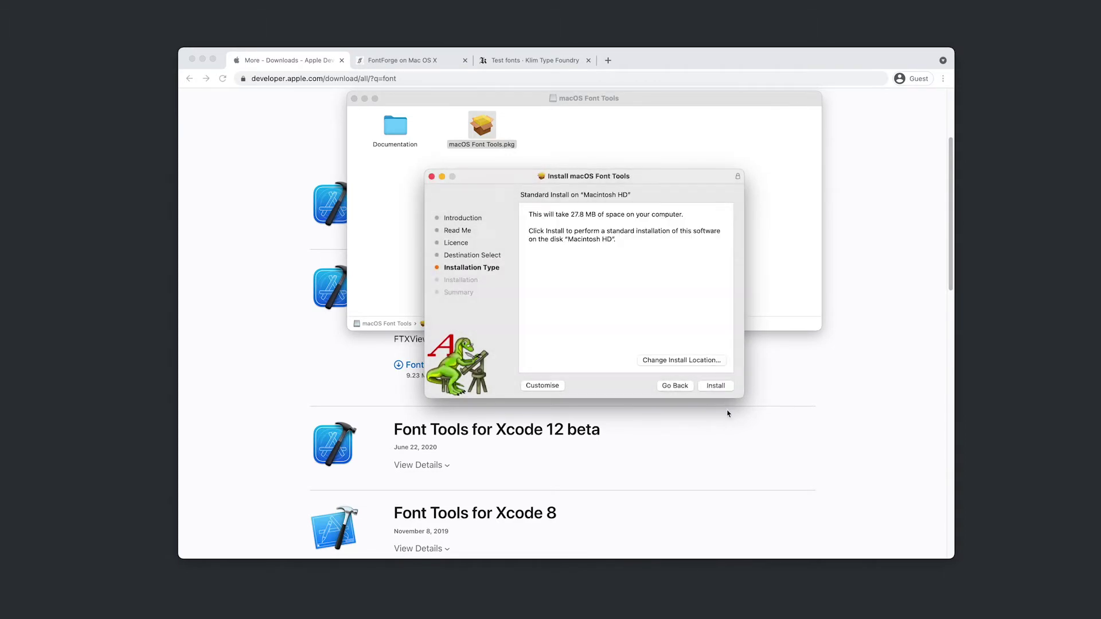
click(717, 387)
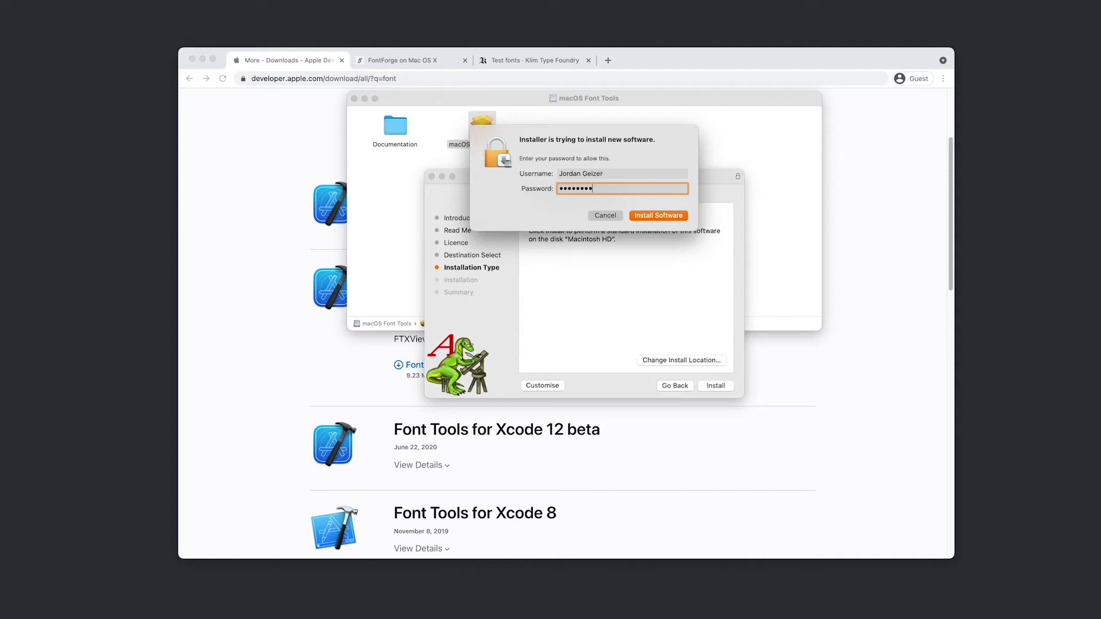
key(Return)
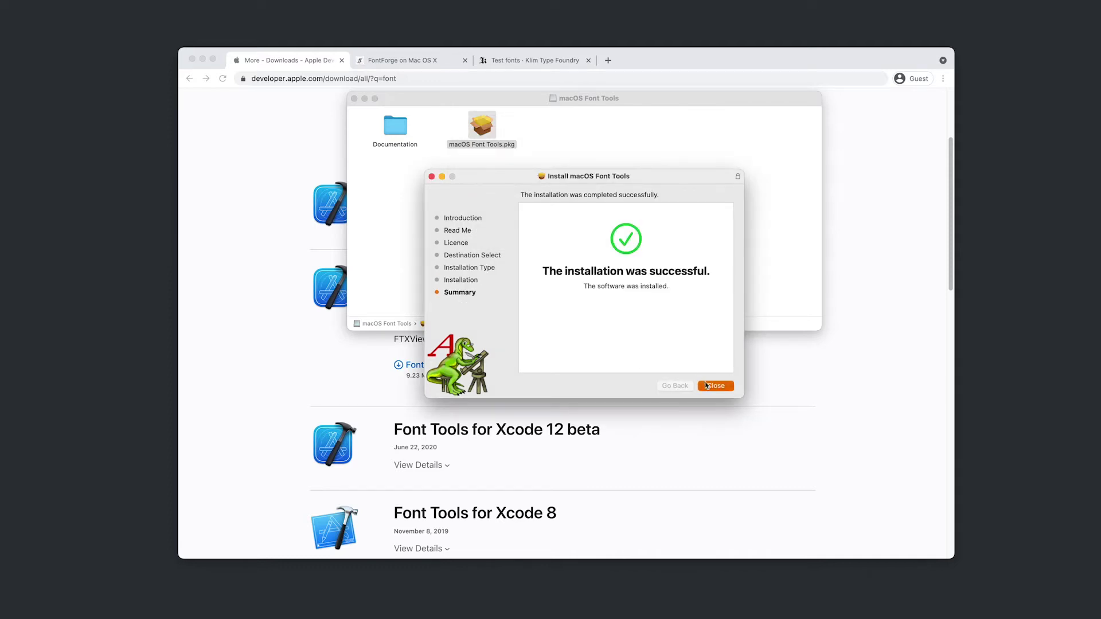
click(708, 386)
click(615, 328)
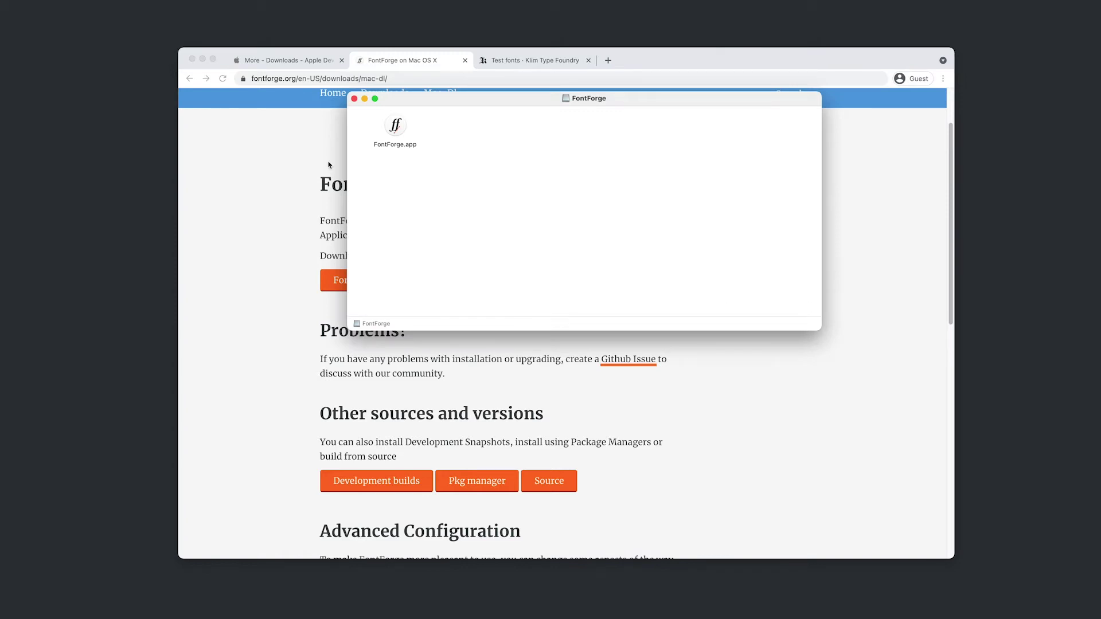
- Copy FontForge.app from the disk image into Applications, then close both Finder windows
drag(475, 101, 307, 195)
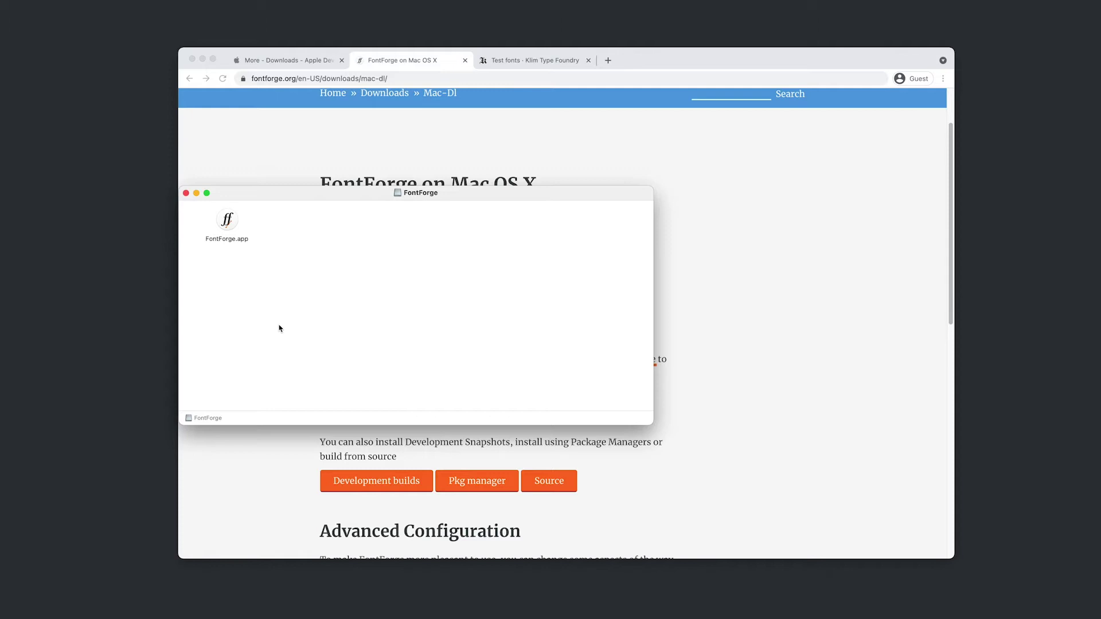
key(super+n)
drag(237, 223, 690, 298)
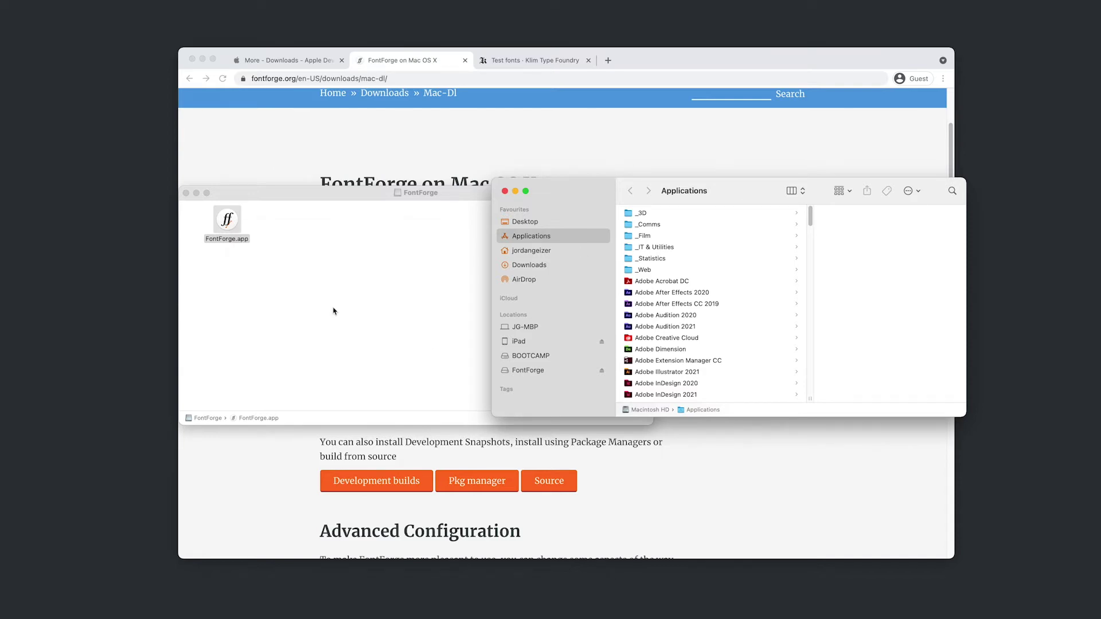
key(super+w)
click(448, 304)
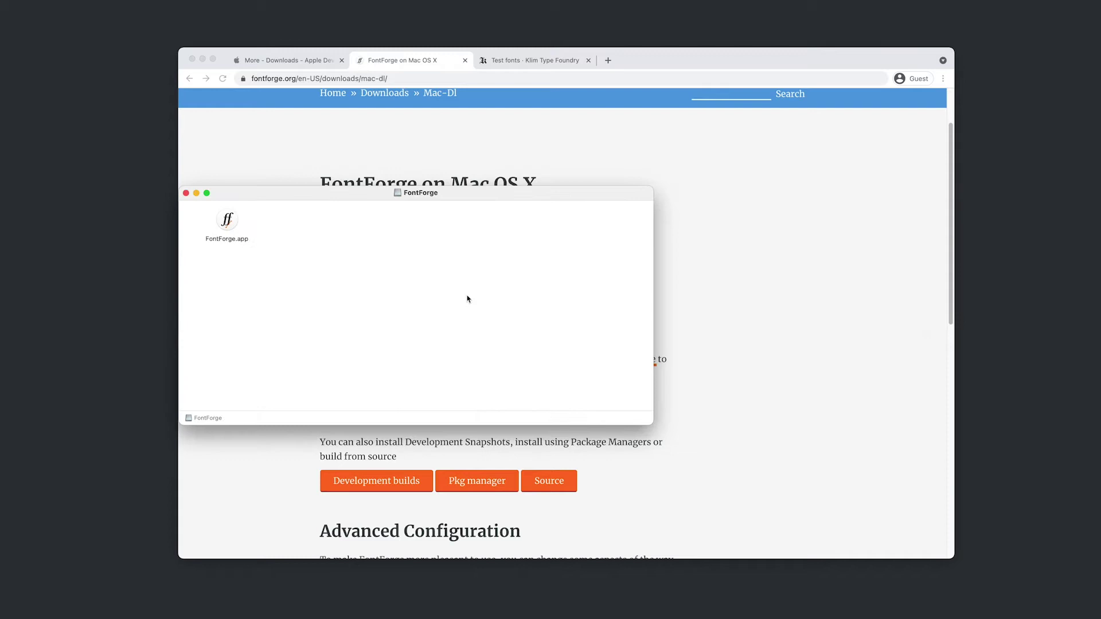
key(super+w)
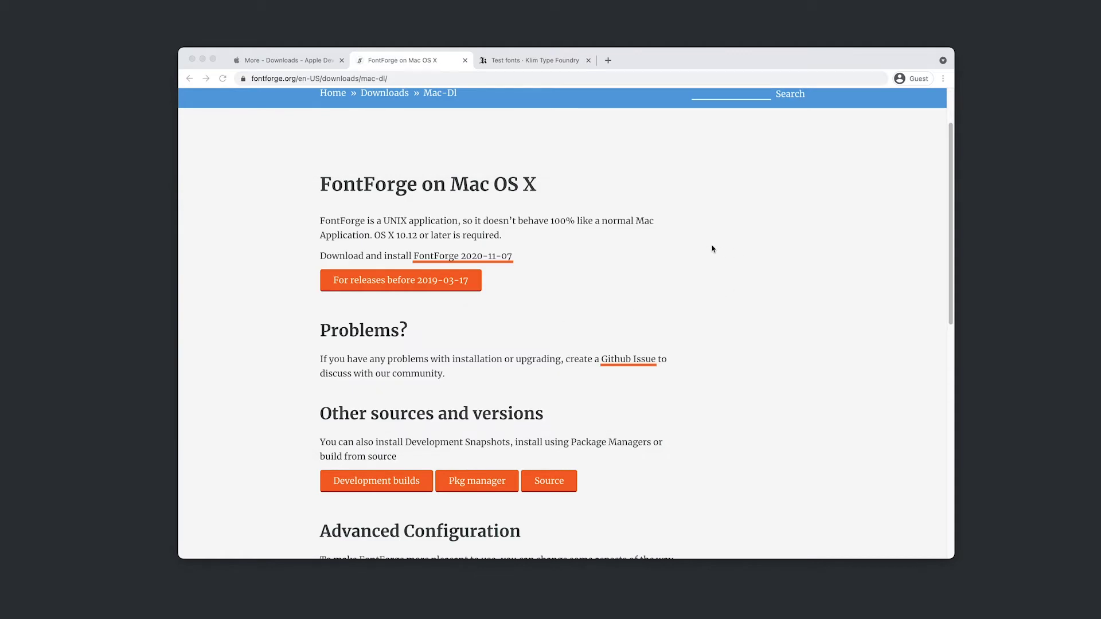
- Accept the Klim Test Font Licence, download KlimTestFonts.zip and show it in Finder
click(514, 63)
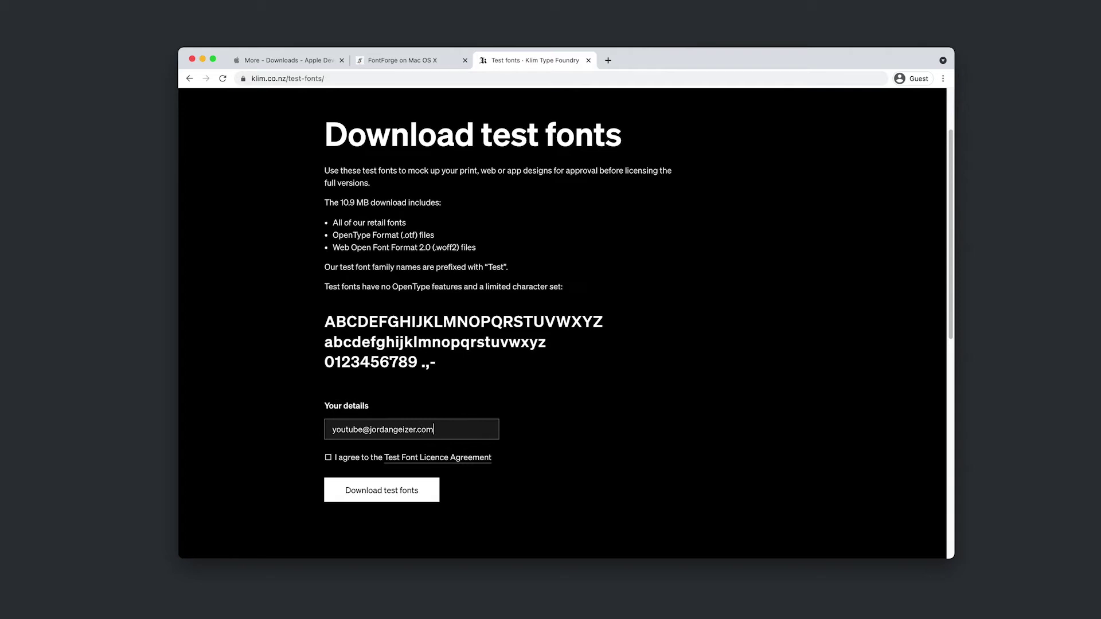
click(344, 457)
click(413, 494)
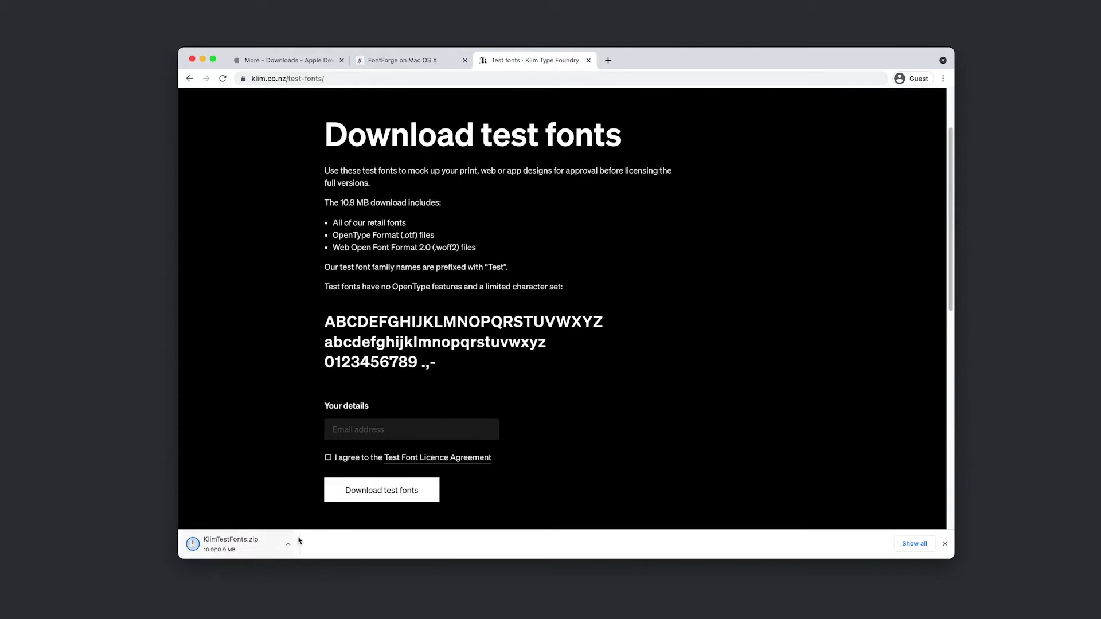
click(290, 548)
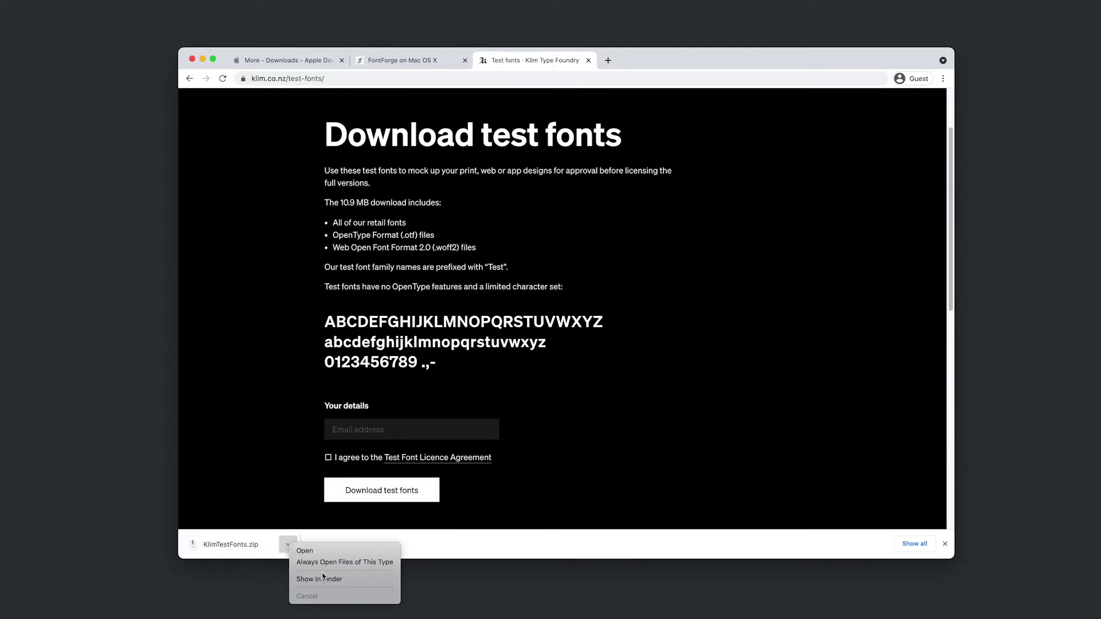
click(326, 582)
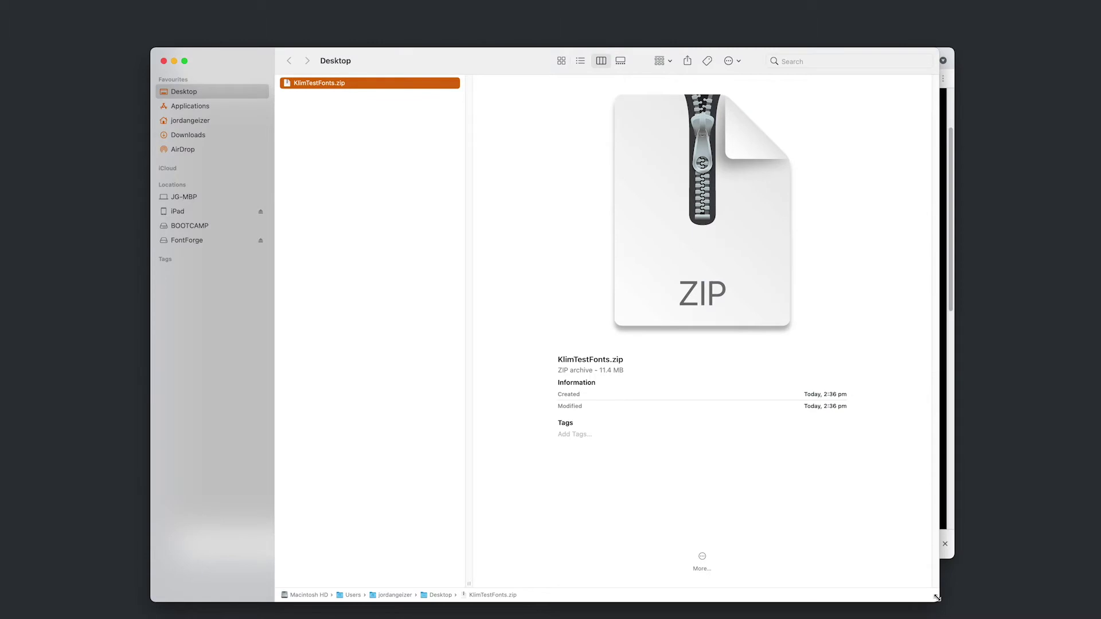
- Rearrange the Finder window, unzip KlimTestFonts.zip and delete the archive
drag(937, 598, 571, 603)
drag(385, 63, 346, 40)
click(816, 211)
key(super+h)
scroll(319, 66, right, 2)
double_click(319, 67)
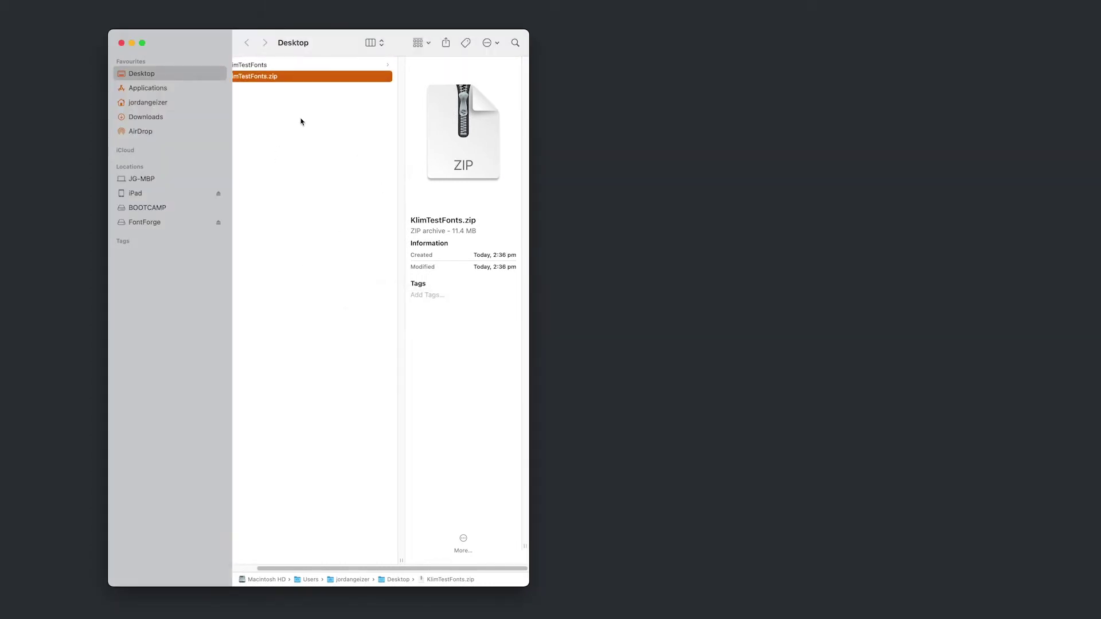
key(super+BackSpace)
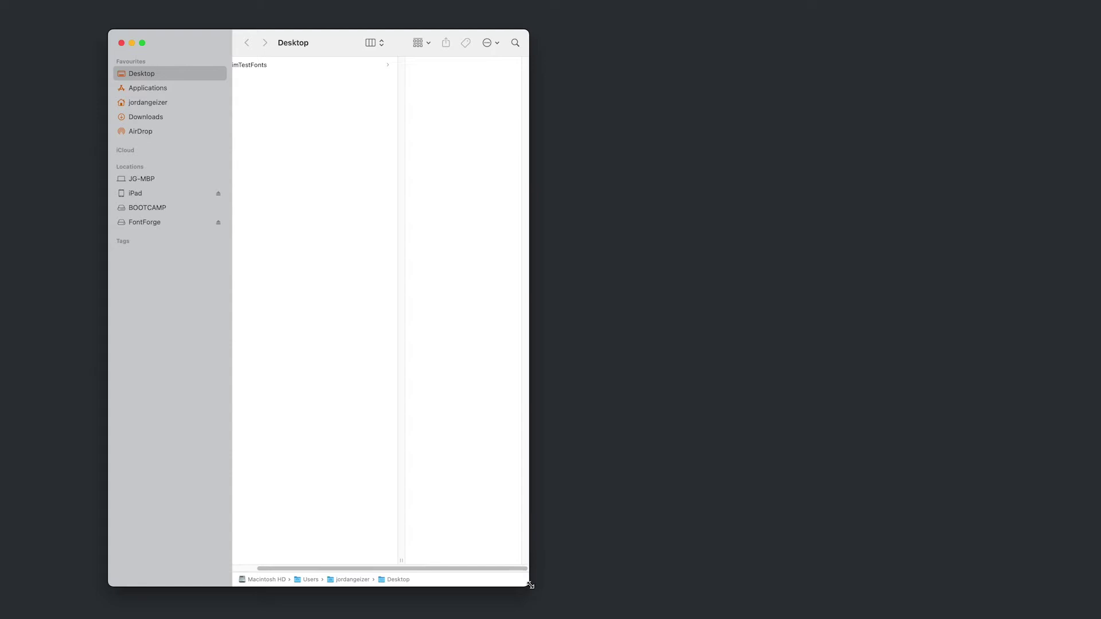
drag(531, 585, 613, 592)
- Select all 14 files in KlimTestFonts > Test desktop fonts (OTF) > Test Calibre
click(267, 68)
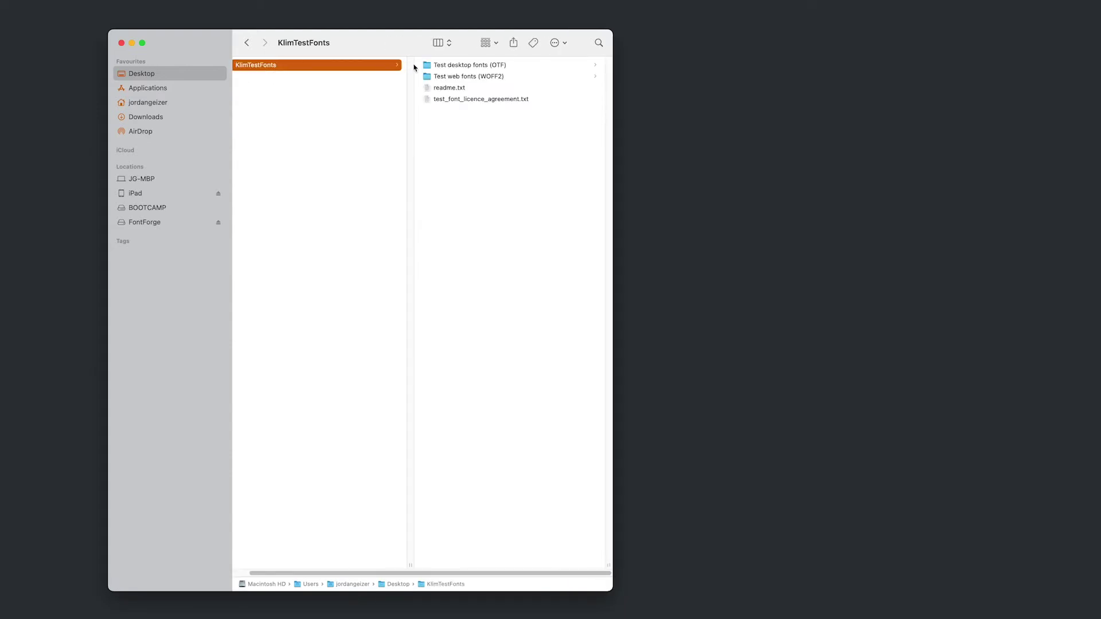
click(453, 66)
click(454, 67)
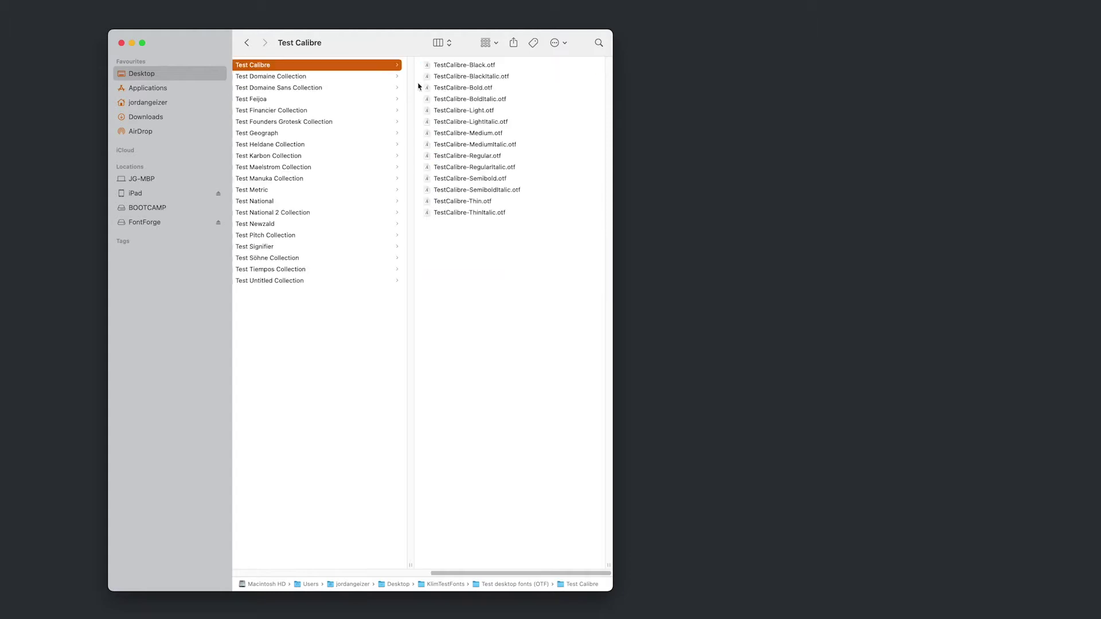
drag(496, 240, 468, 66)
key(super+slash)
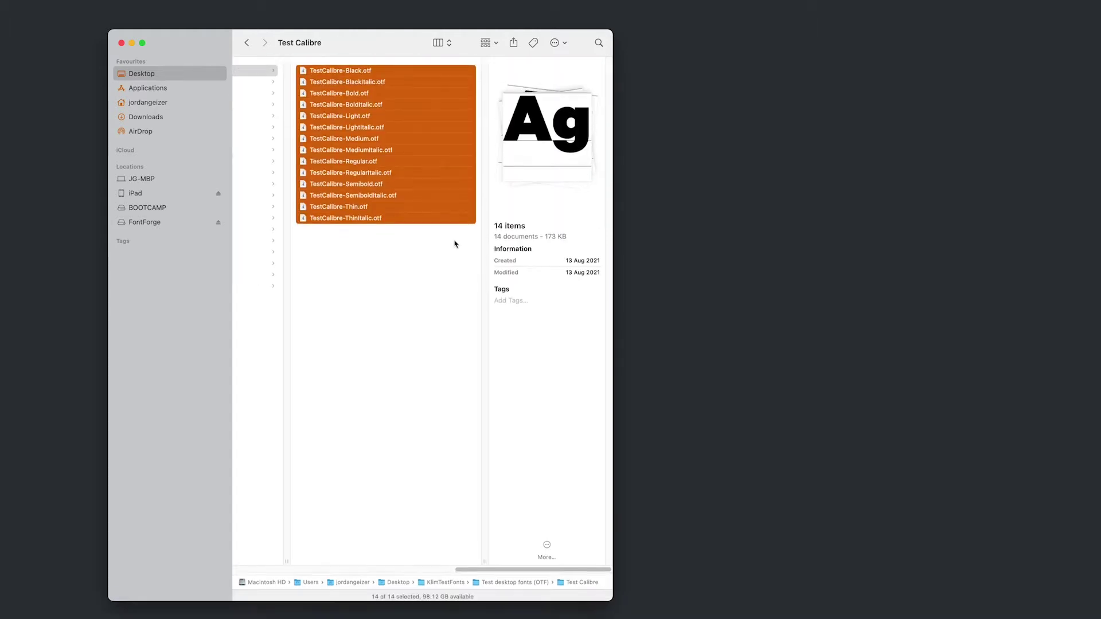
key(super+slash)
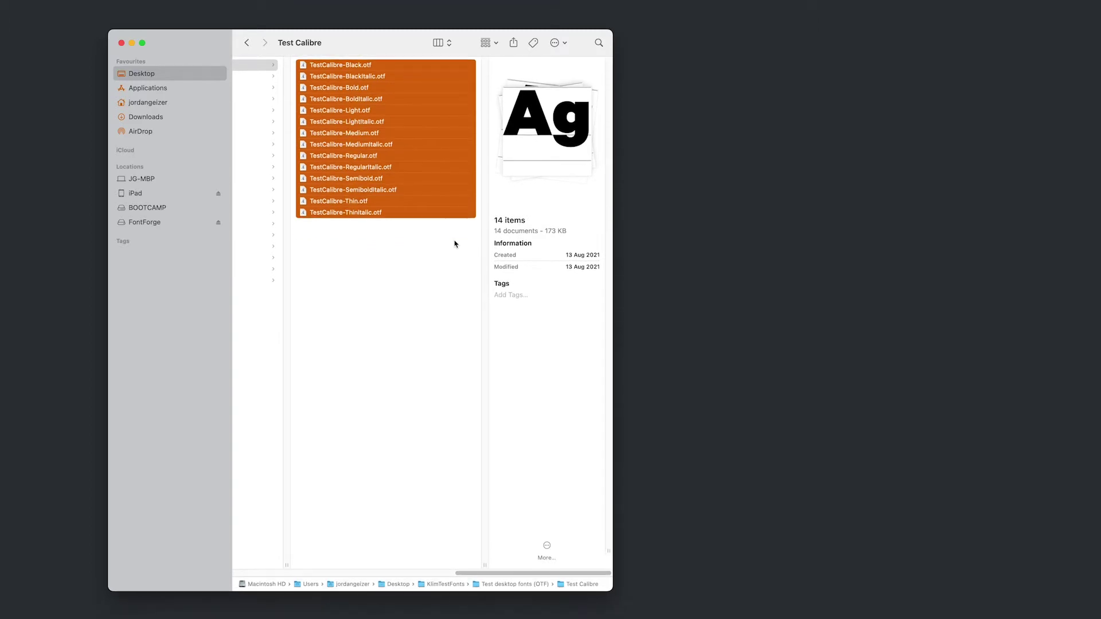
- Launch FontBase via Spotlight and add the 14 Test Calibre fonts to it
key(super+space)
text(fontbase)
key(Return)
drag(268, 110, 647, 411)
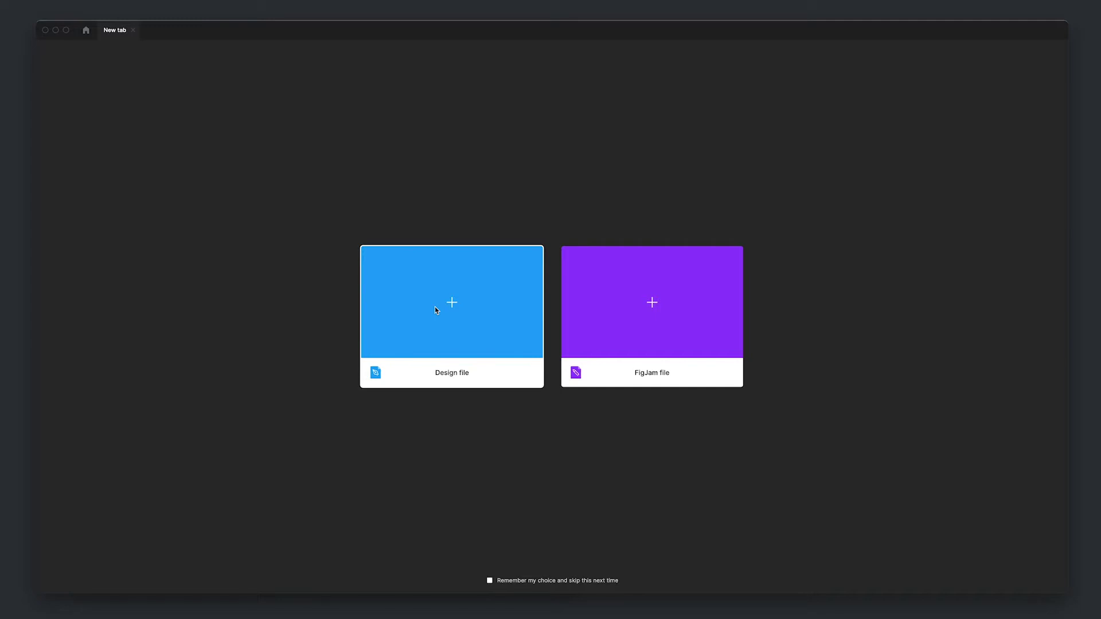
- Create a new blank design file and place a BUTTON text layer
click(435, 309)
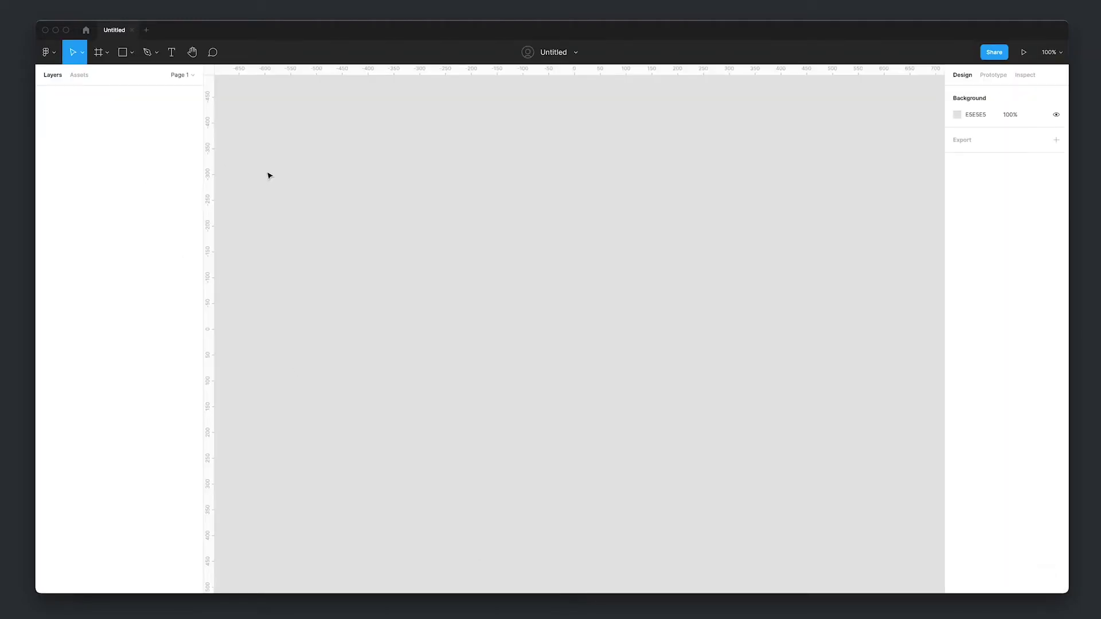
key(t)
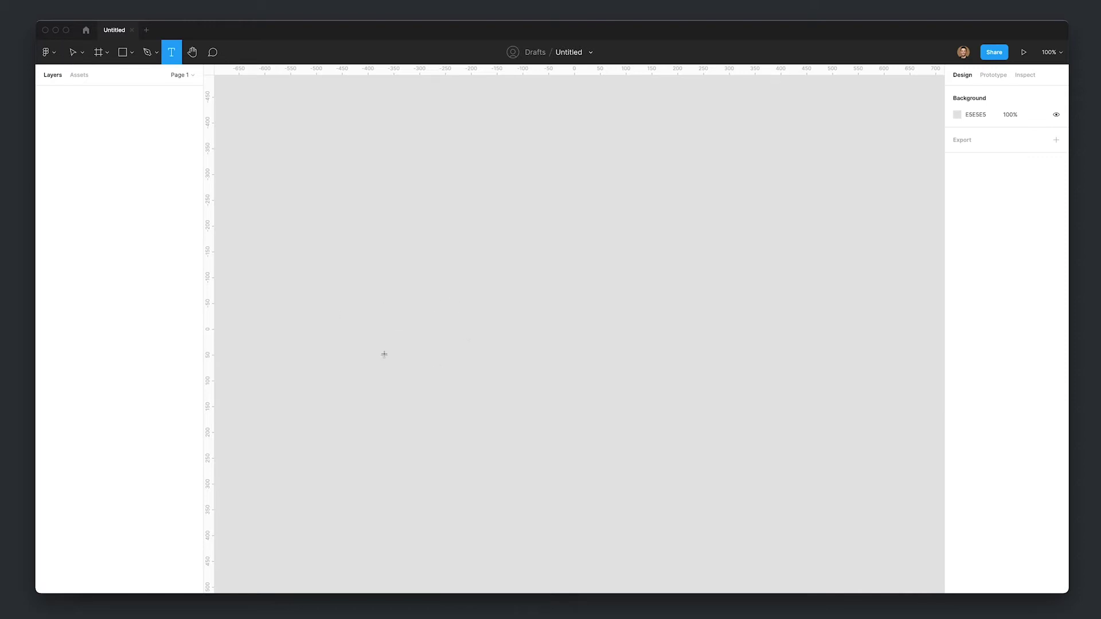
click(435, 309)
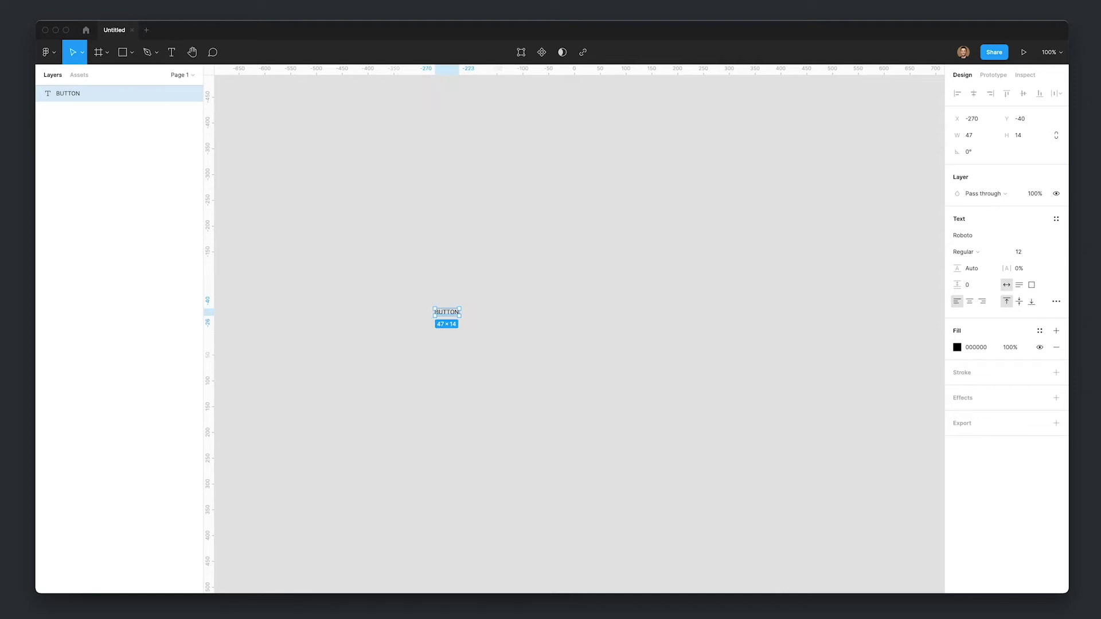
- Set the BUTTON text to Test Calibre Bold at font size 16
click(989, 234)
text(Test Calibre)
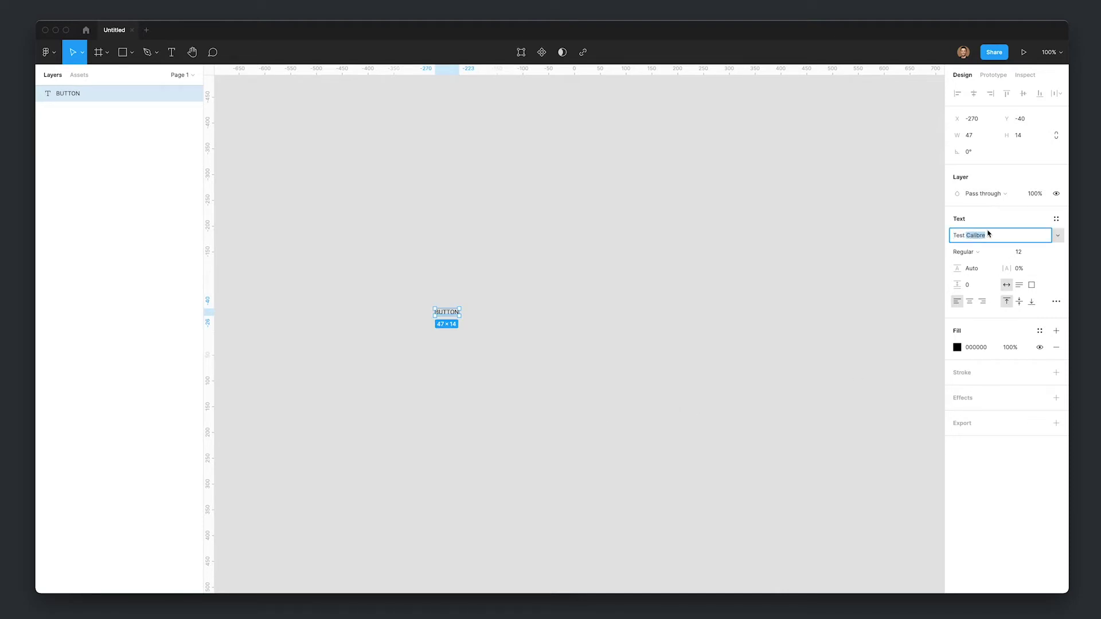
key(Return)
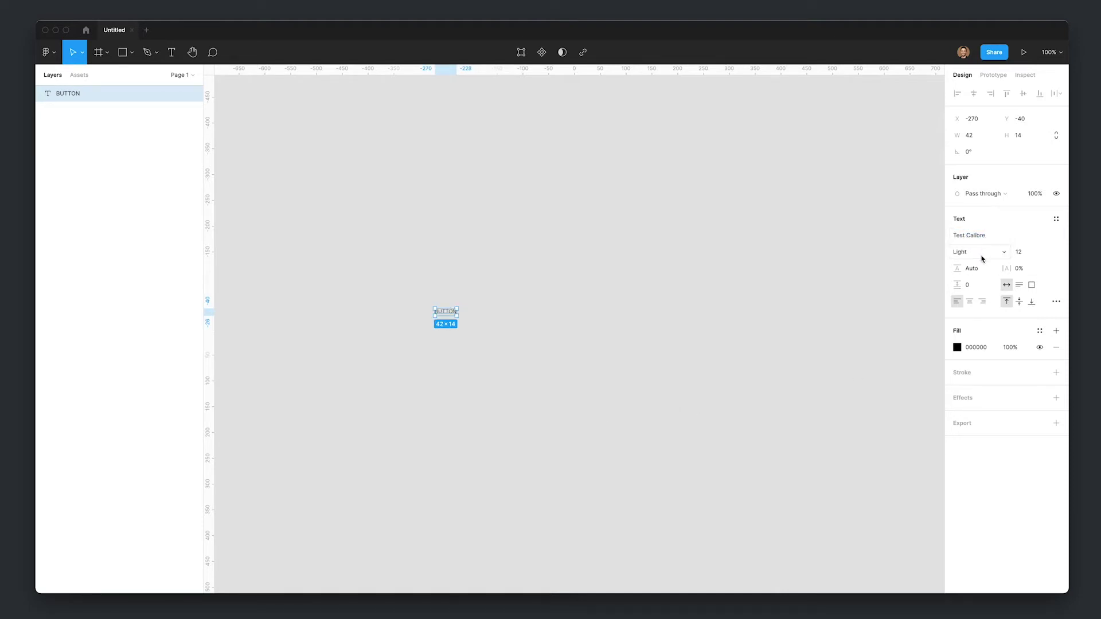
click(983, 257)
click(984, 314)
click(1057, 301)
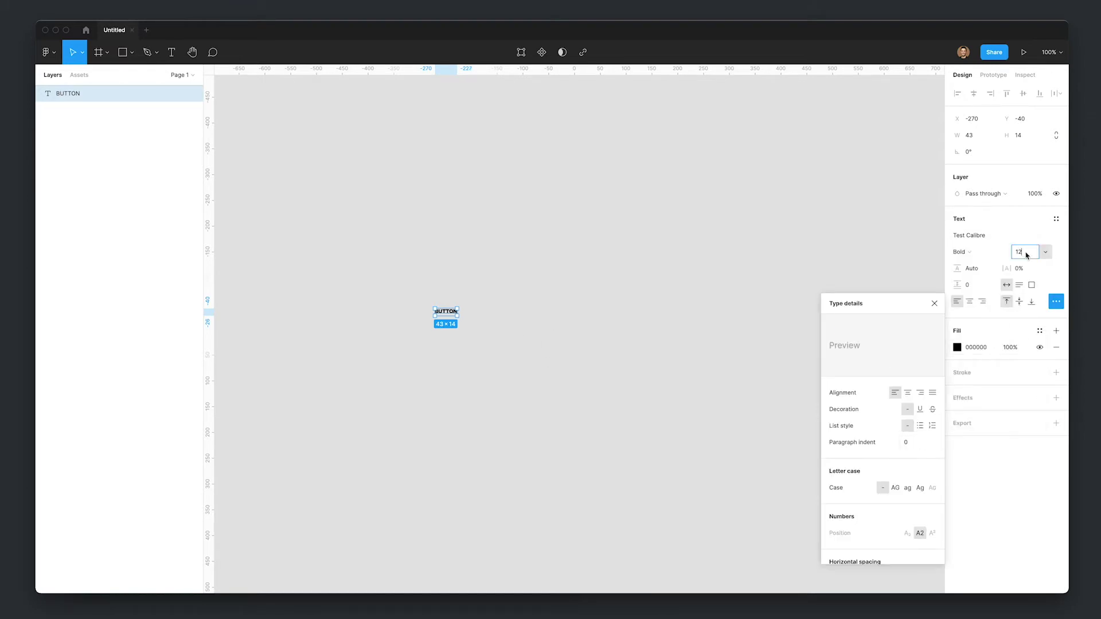
text(16)
key(Return)
- Set the line height to 20, then zoom in and reselect the BUTTON text
click(980, 268)
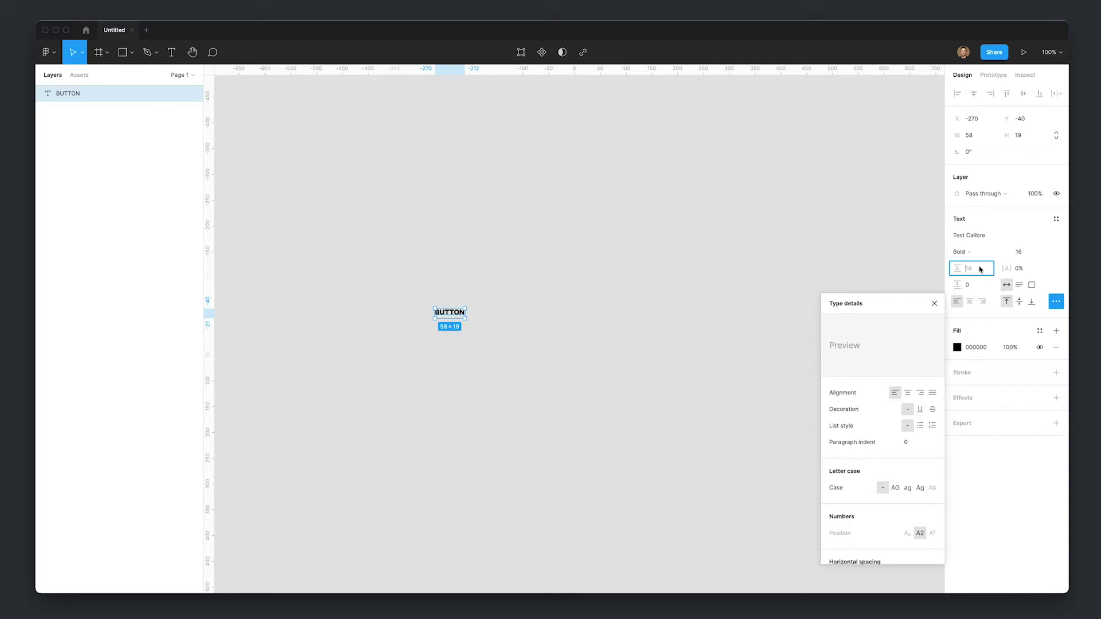
click(496, 296)
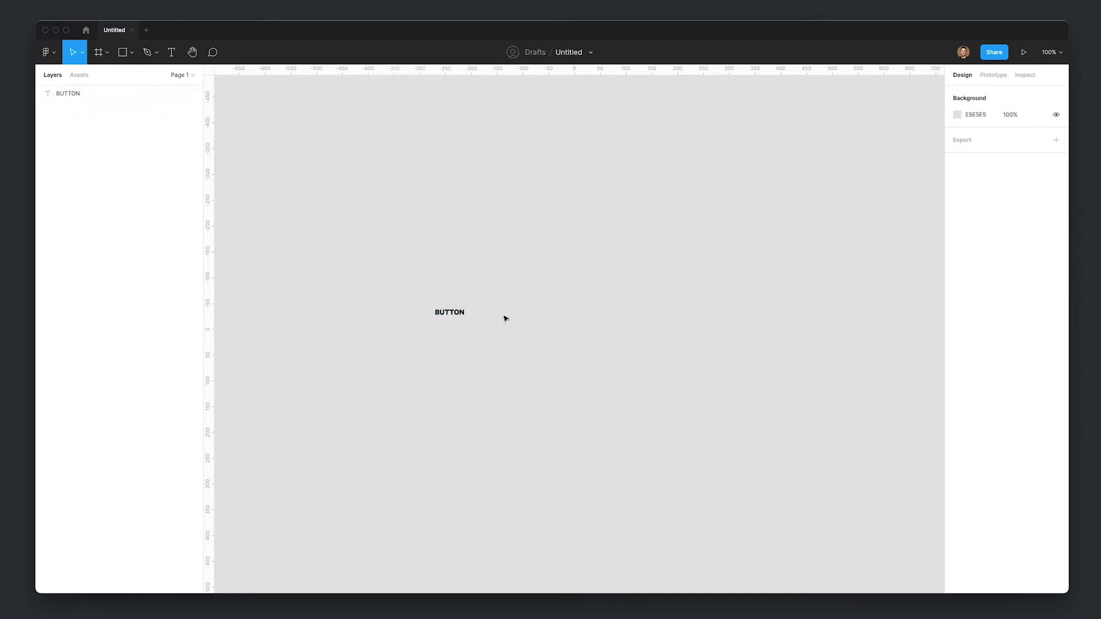
key(shift+1)
click(578, 351)
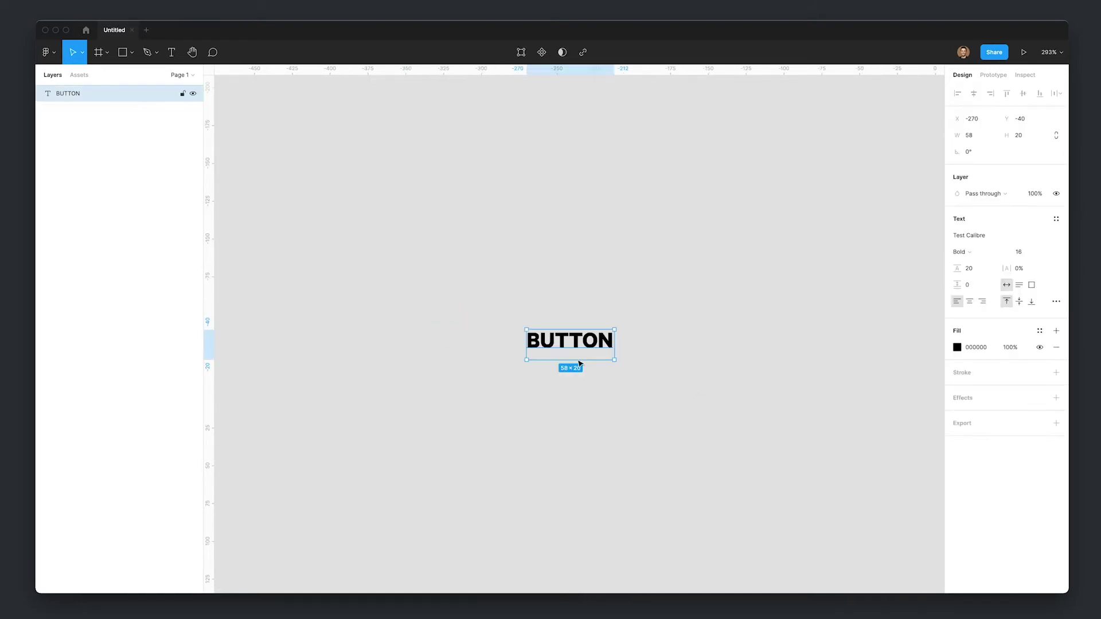
- Wrap the text in an auto-layout frame with padding 10/20/10/20
key(shift+a)
click(1056, 227)
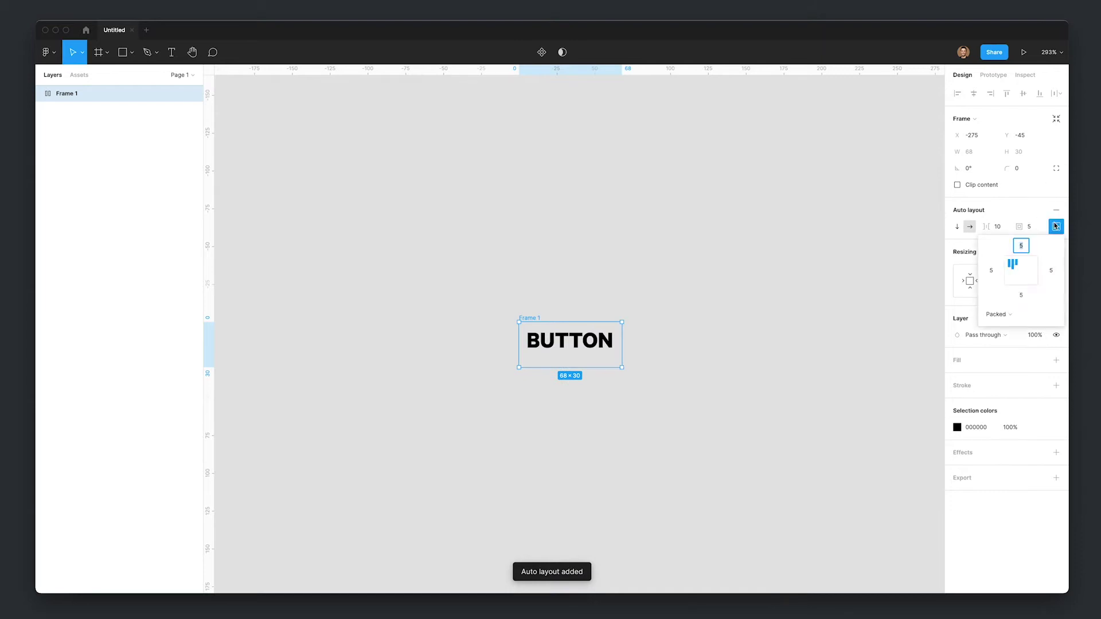
key(Tab)
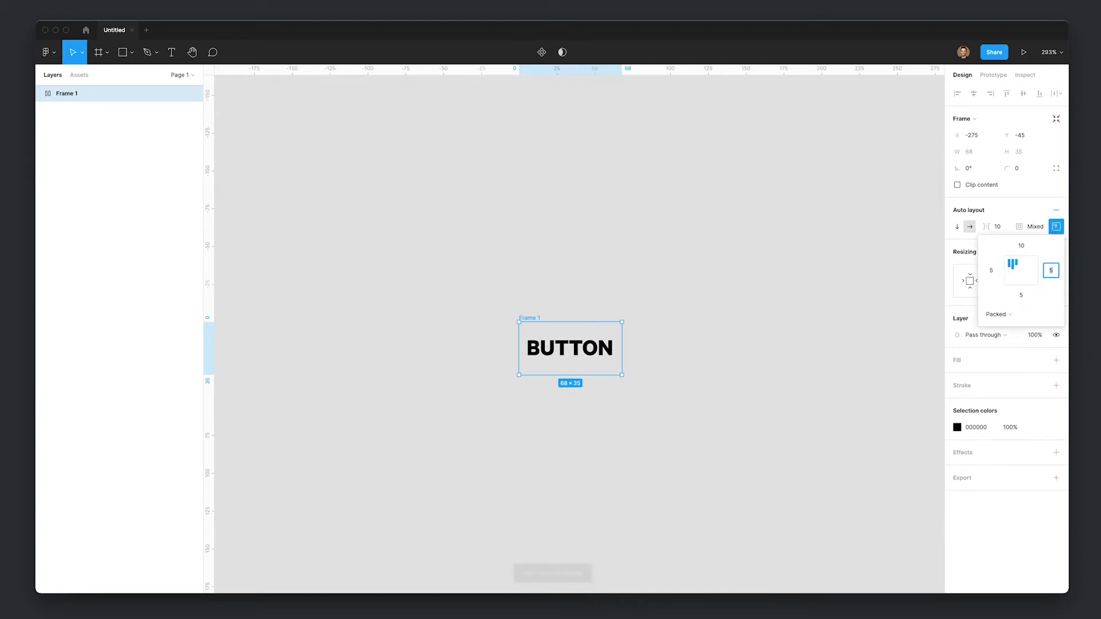
text(20)
key(Tab)
text(10)
key(Tab)
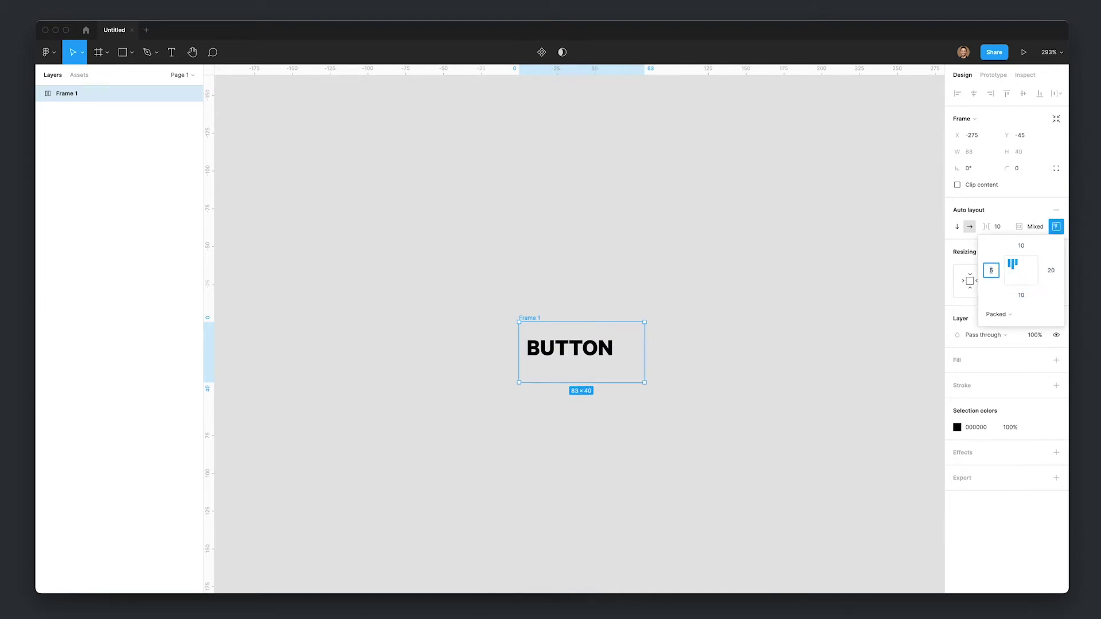
text(20)
key(Return)
click(868, 307)
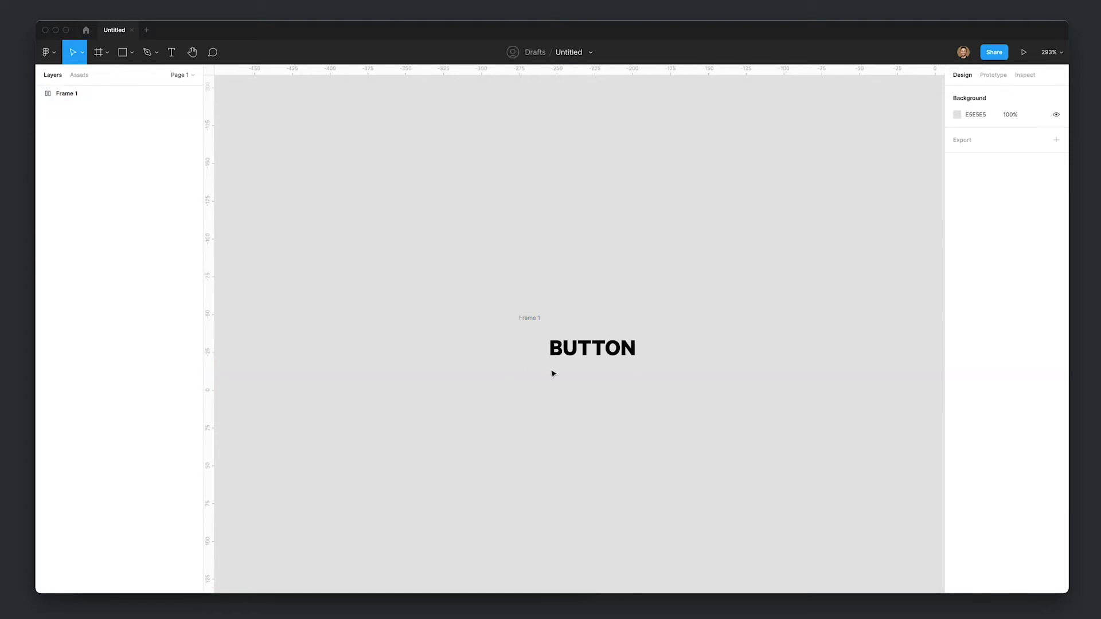
- Give Frame 1 a black 000000 fill
double_click(590, 351)
click(528, 320)
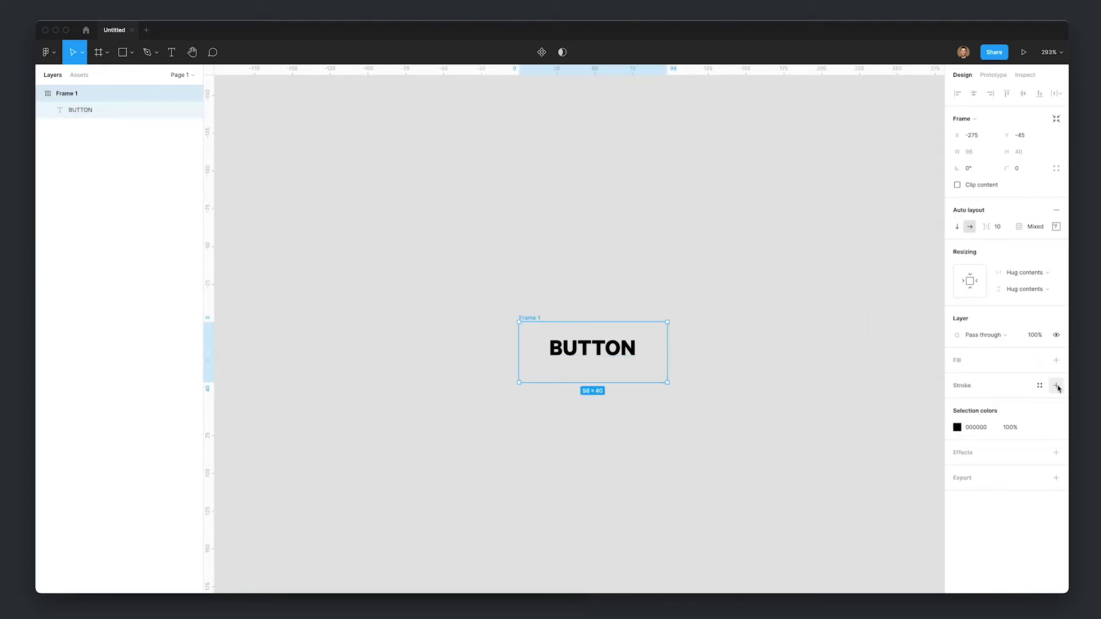
click(1056, 360)
click(980, 384)
text(000000)
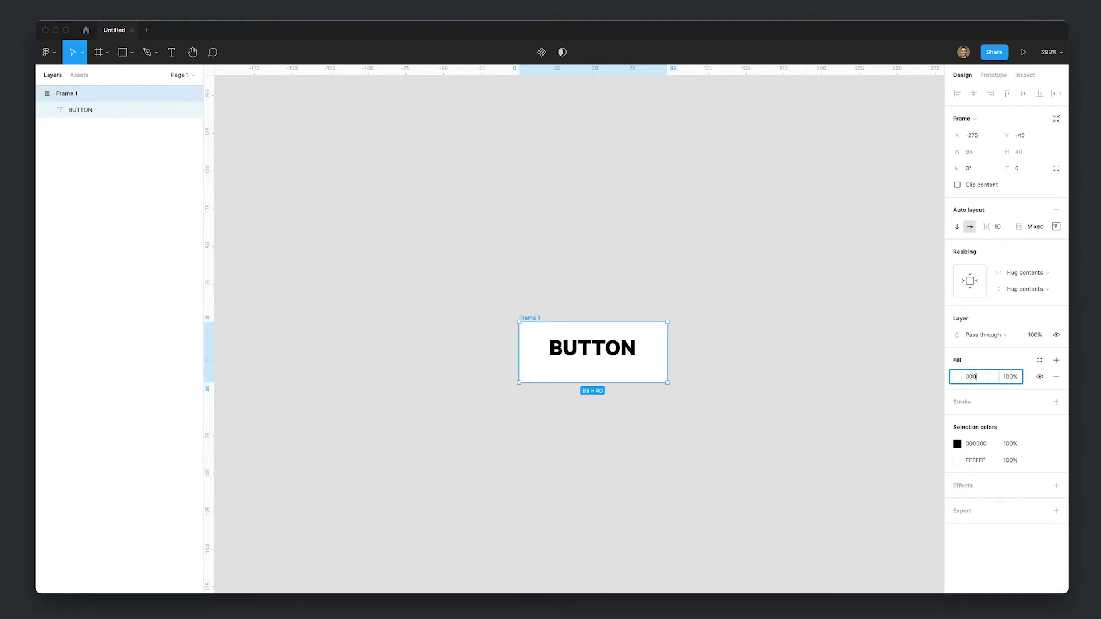
key(Return)
- Make the BUTTON text white FFFFFF
click(621, 362)
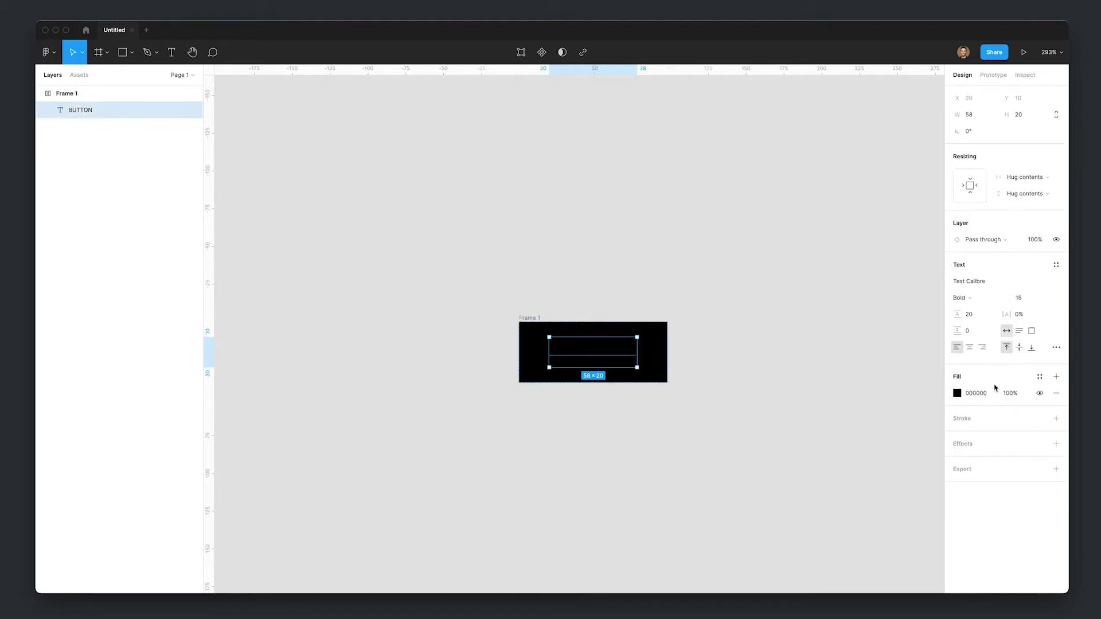
click(976, 394)
text(FFFFFF)
key(Return)
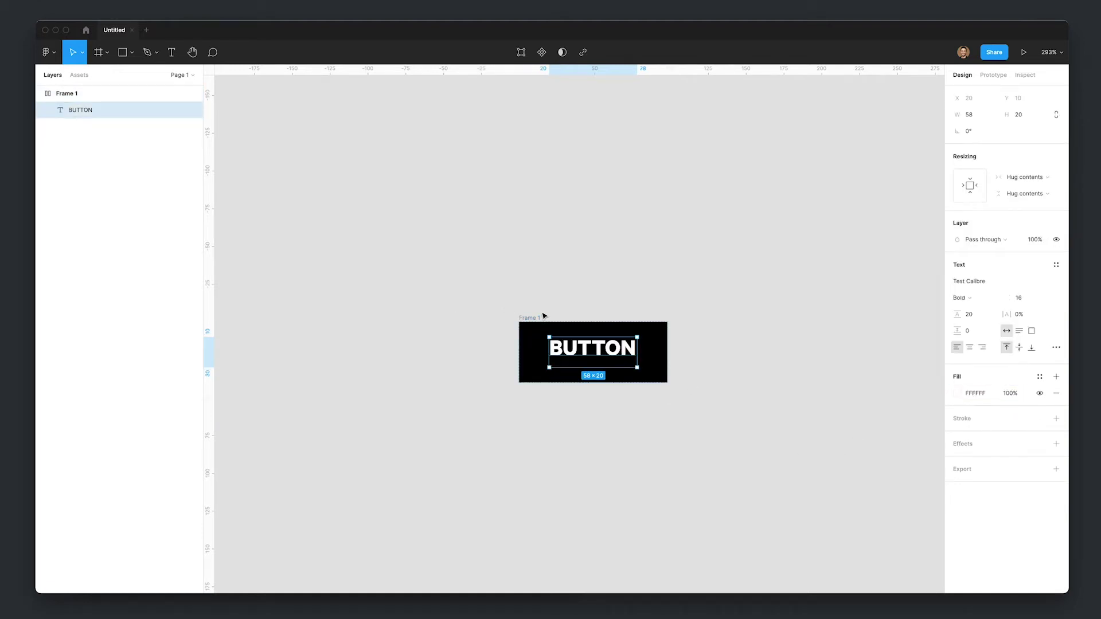
- Set Frame 1's corner radius to 10
key(Escape)
click(1024, 171)
text(10)
key(Return)
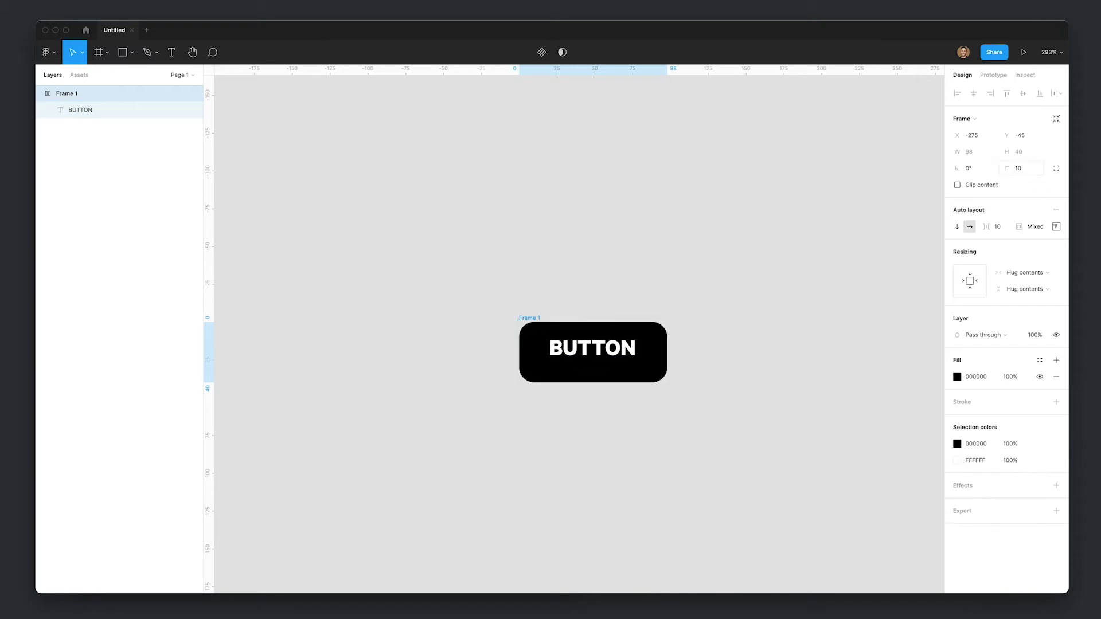
key(Escape)
- Align the BUTTON text to vertical middle, trying a larger line height then reverting to 20
scroll(574, 351, right, 3)
click(551, 351)
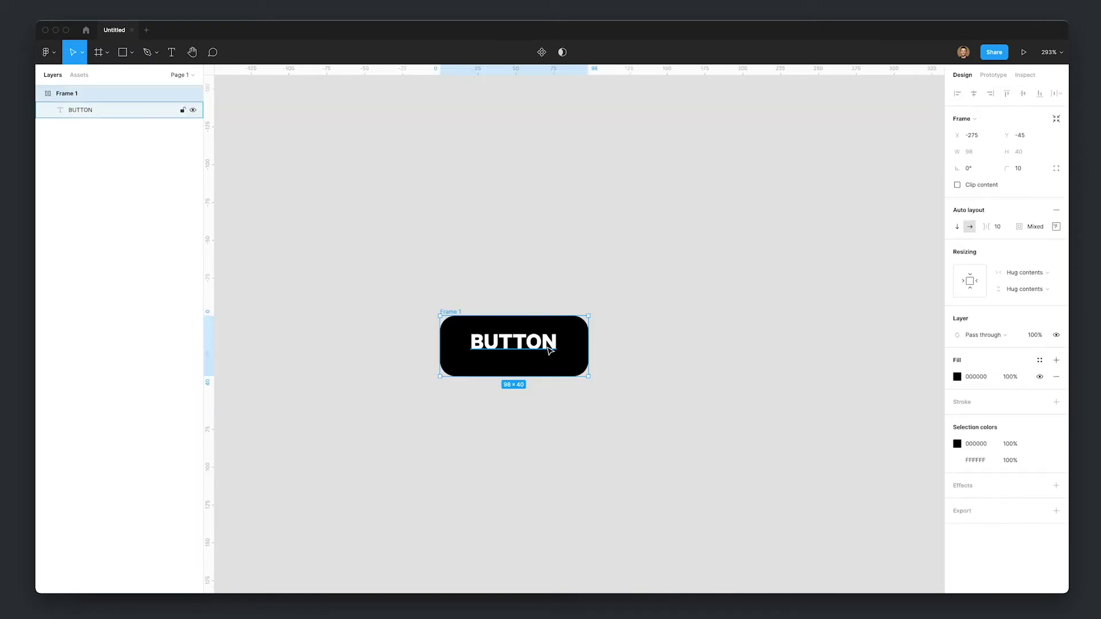
double_click(512, 359)
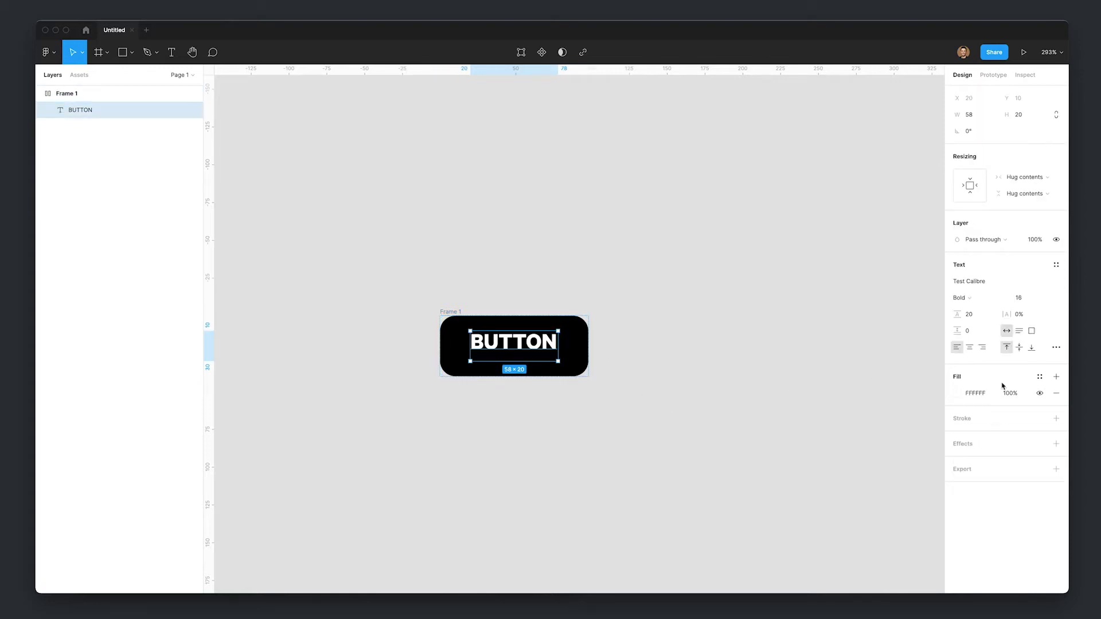
click(1019, 347)
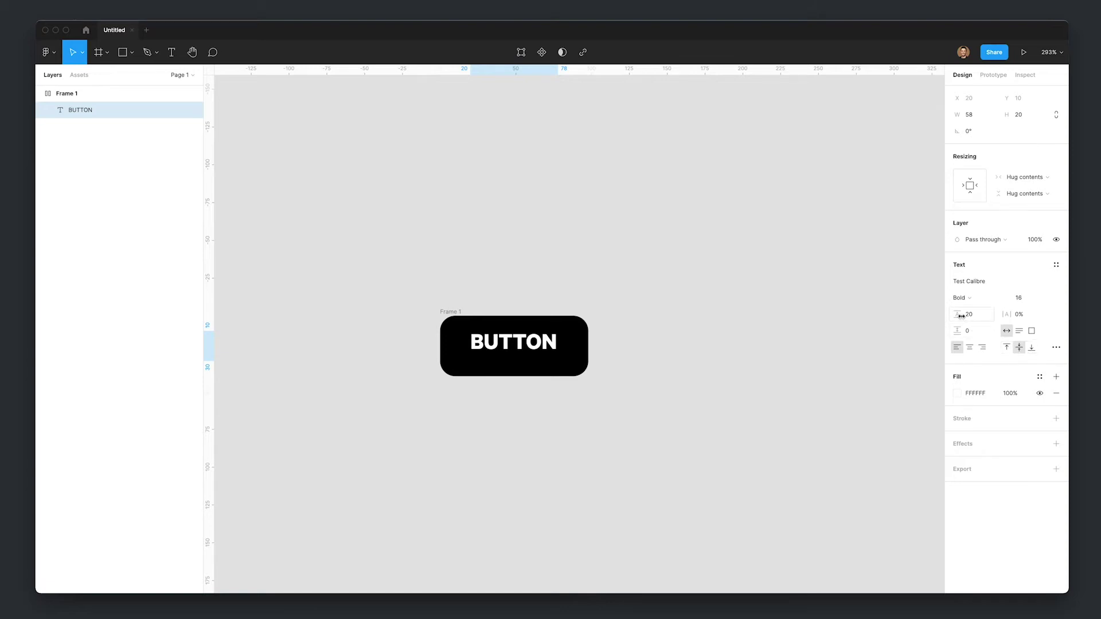
mouse_move(961, 315)
mouse_down()
mouse_move(984, 318)
mouse_move(957, 316)
mouse_up()
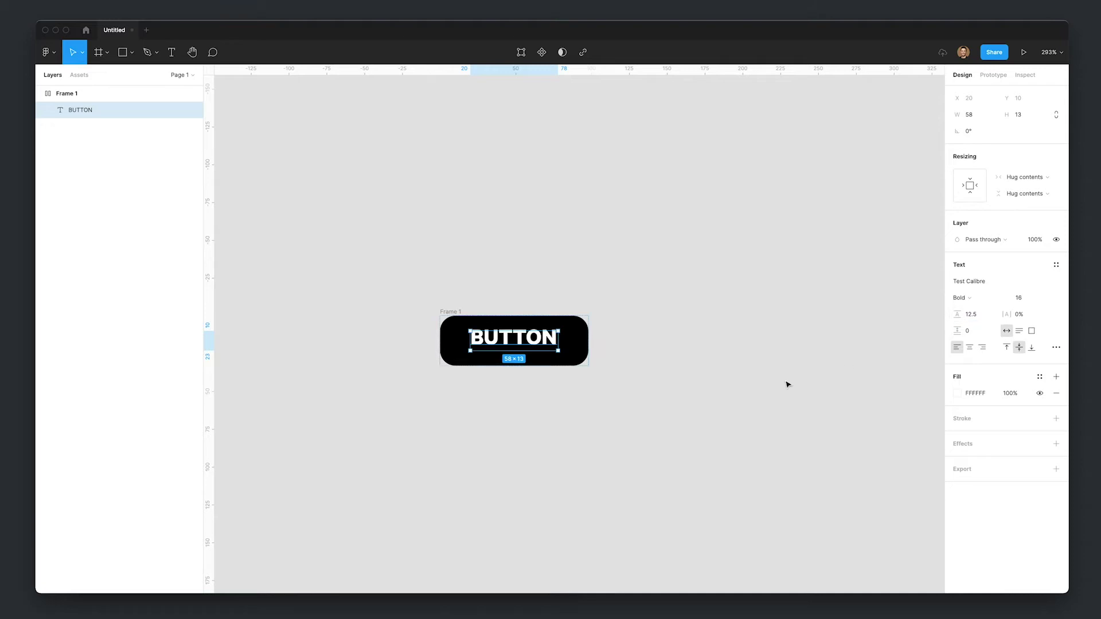
key(ctrl+z)
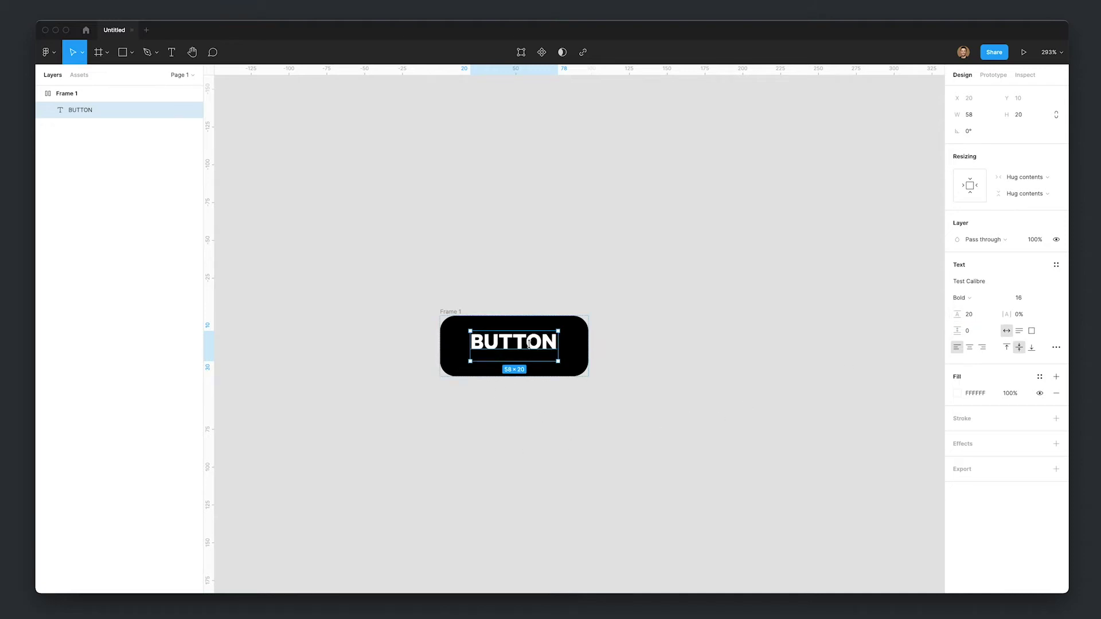
- Duplicate Frame 1 to create Frame 2 beside the original
click(800, 285)
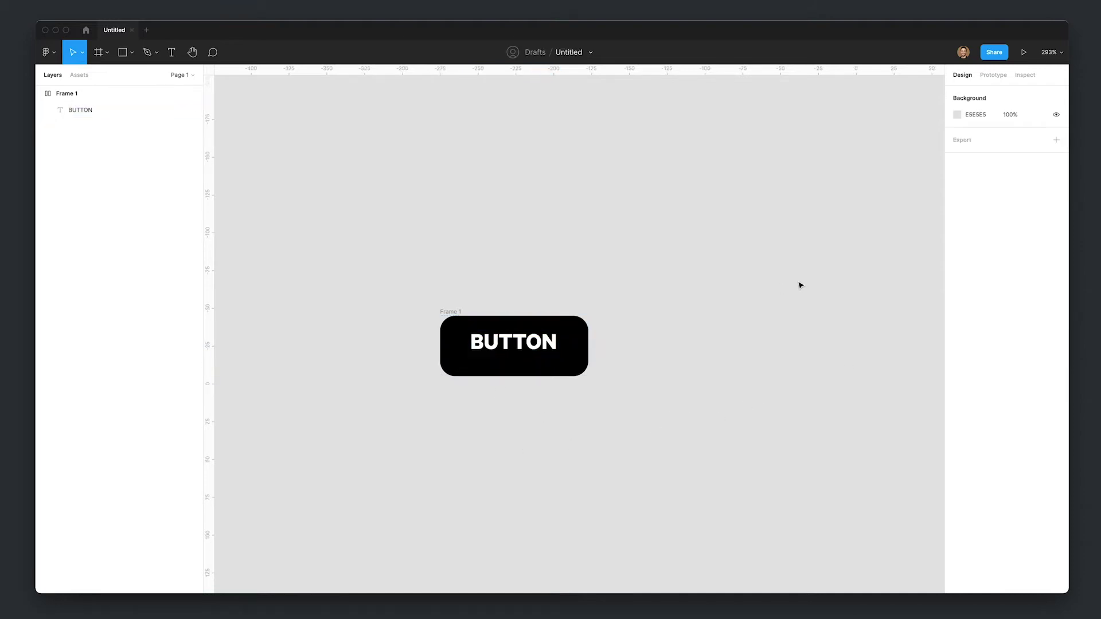
click(452, 312)
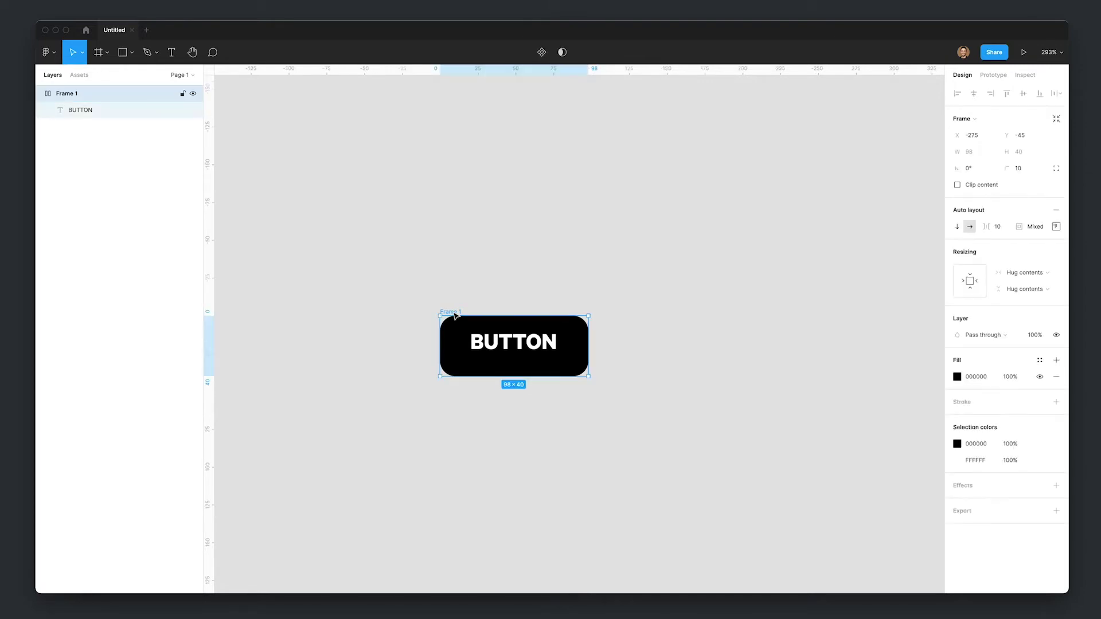
key(super+d)
- Outline the copy's BUTTON text and wrap it in a taller Frame 3 inside Frame 2
drag(659, 313, 648, 313)
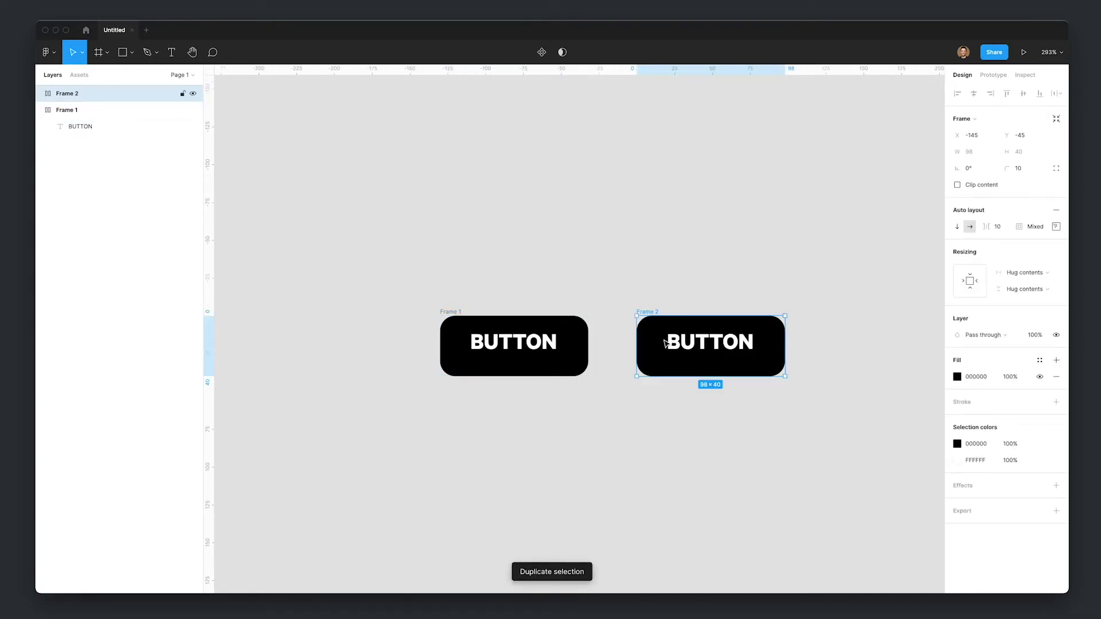
right_click(700, 351)
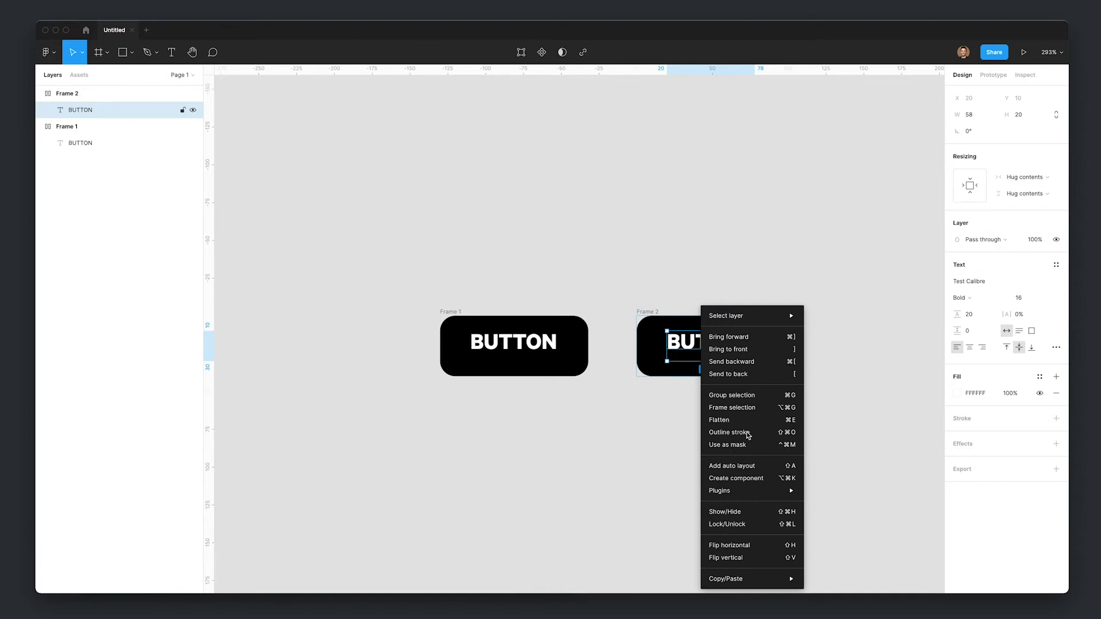
click(731, 433)
key(Return)
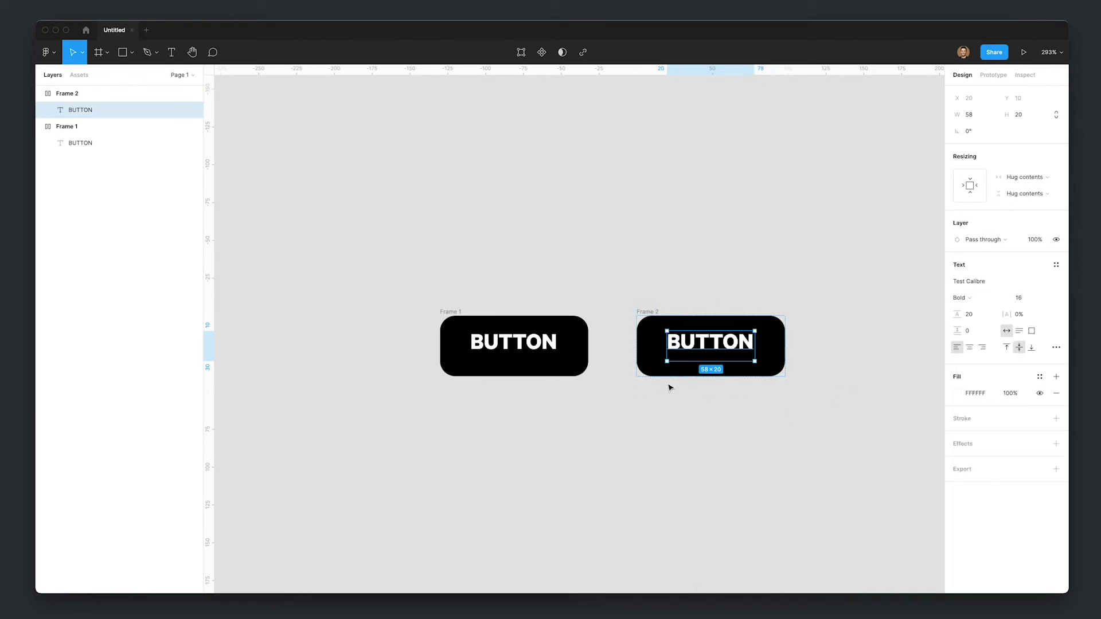
key(Escape)
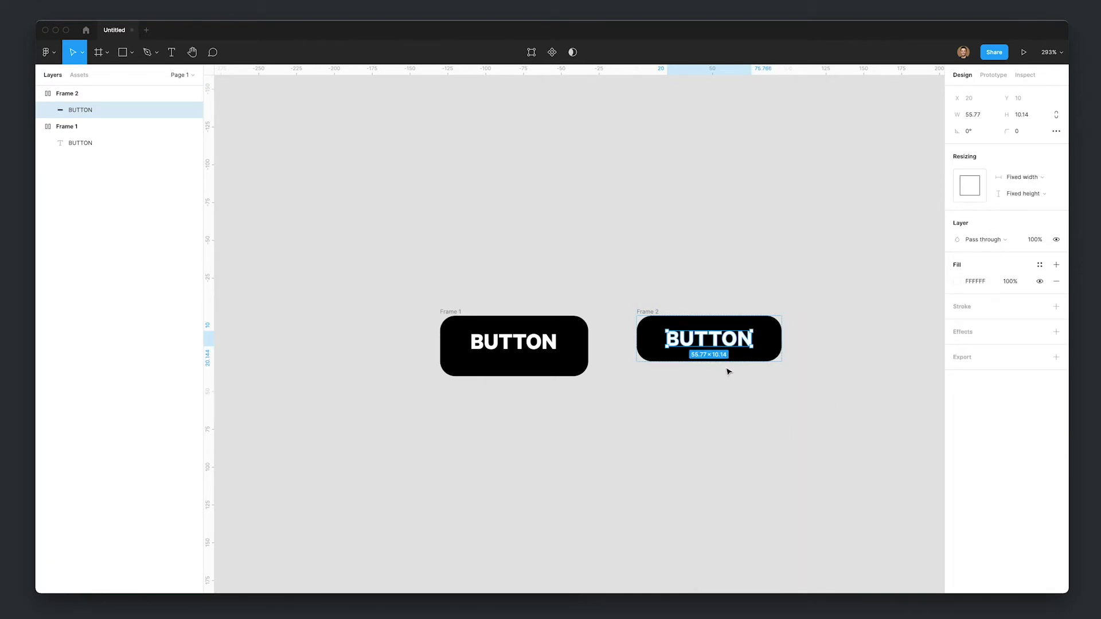
key(ctrl+alt+g)
drag(721, 349, 702, 367)
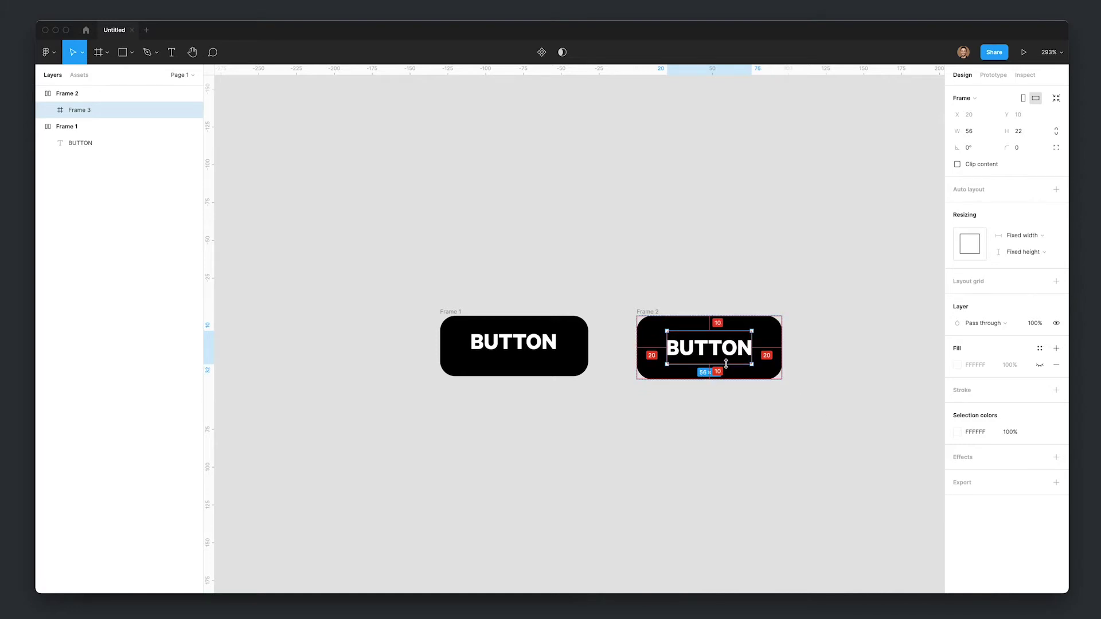
click(767, 382)
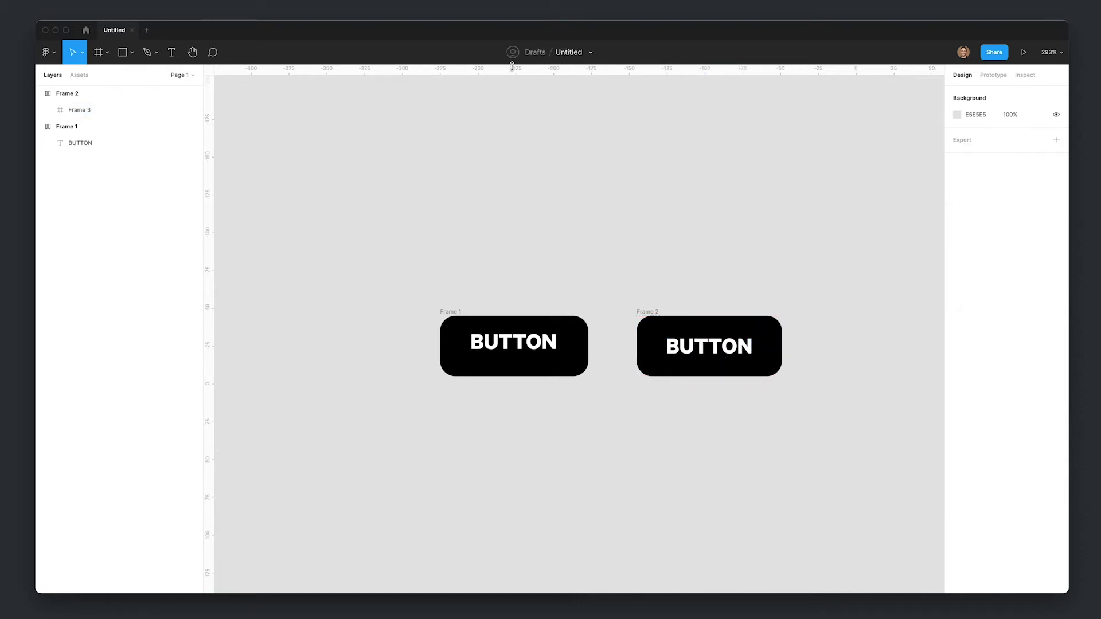
- Compare text positions with a horizontal guide, then remove Rectangle 1 and the guide
mouse_move(512, 66)
mouse_down()
mouse_move(574, 325)
mouse_move(613, 354)
mouse_move(519, 357)
mouse_move(516, 347)
mouse_up()
key(r)
scroll(605, 351, up, 5)
click(607, 357)
click(631, 455)
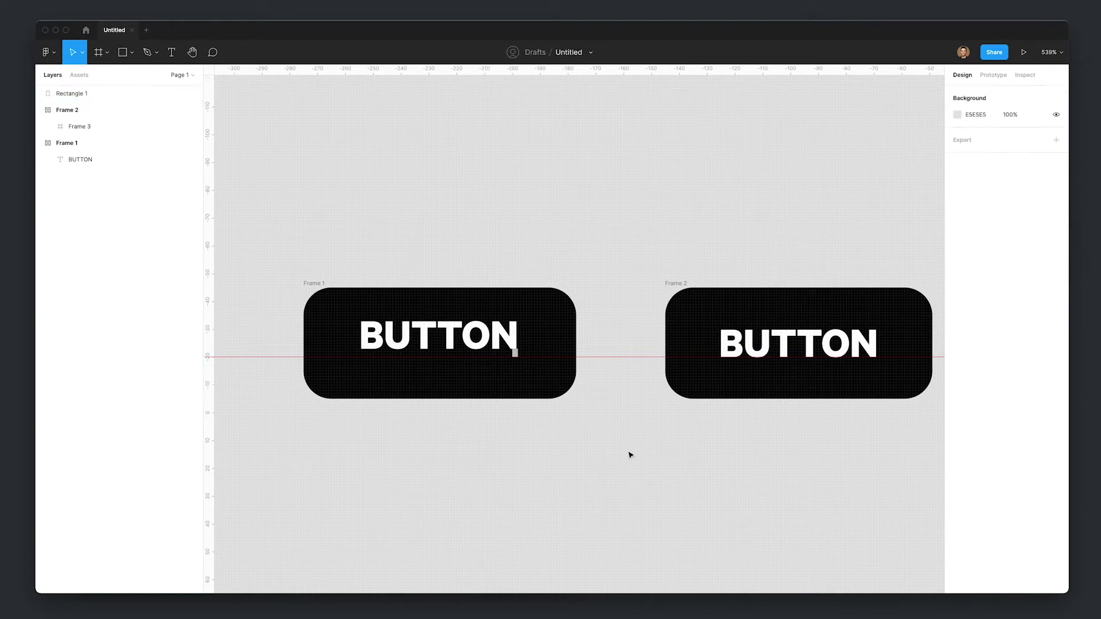
scroll(789, 450, down, 2)
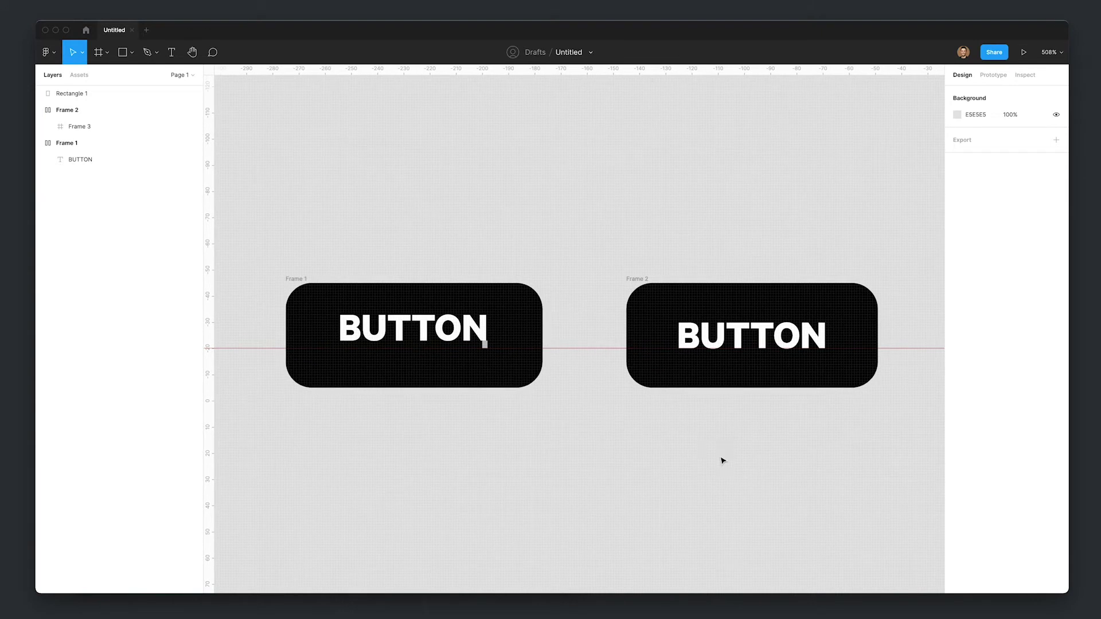
key(super+z)
drag(599, 348, 630, 10)
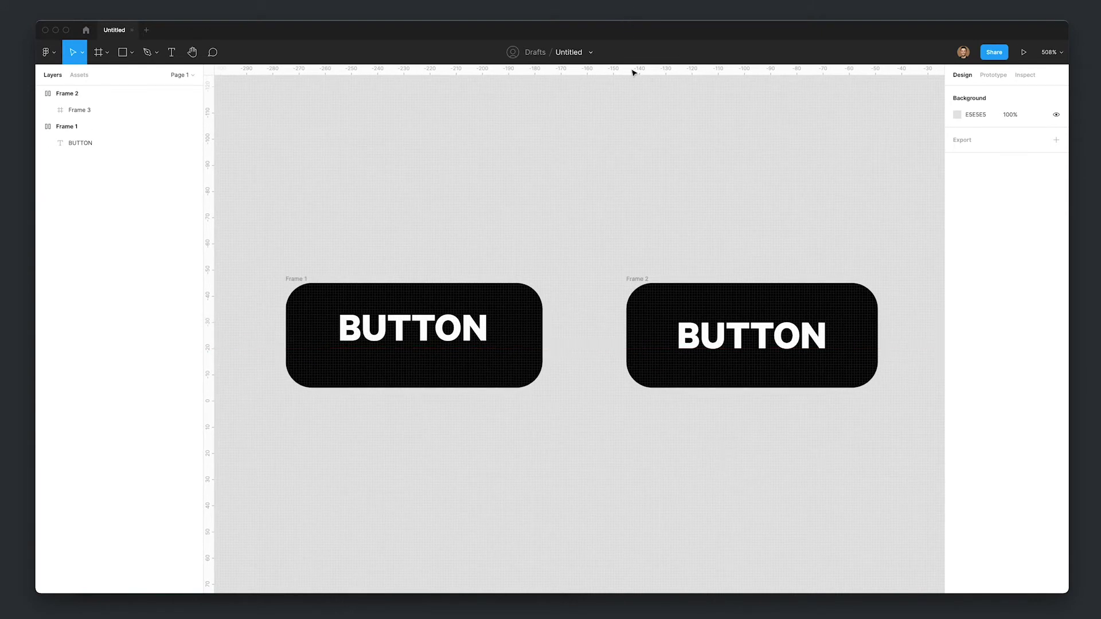
- Copy TestCalibre-Bold.otf from the Test Calibre folder and paste it onto the Desktop
key(super+z)
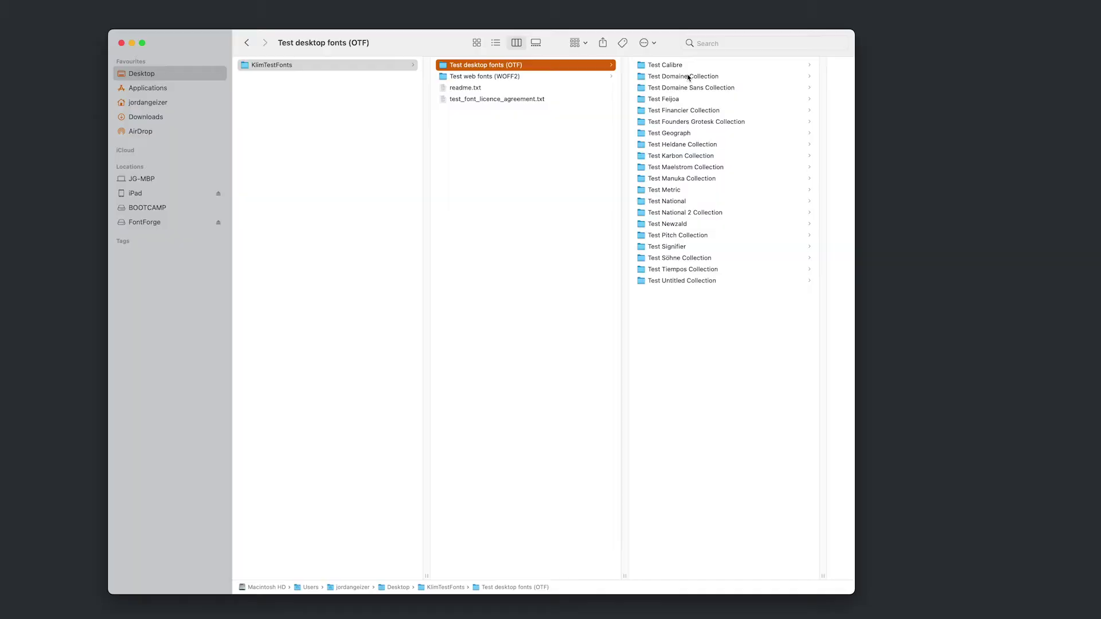
click(688, 66)
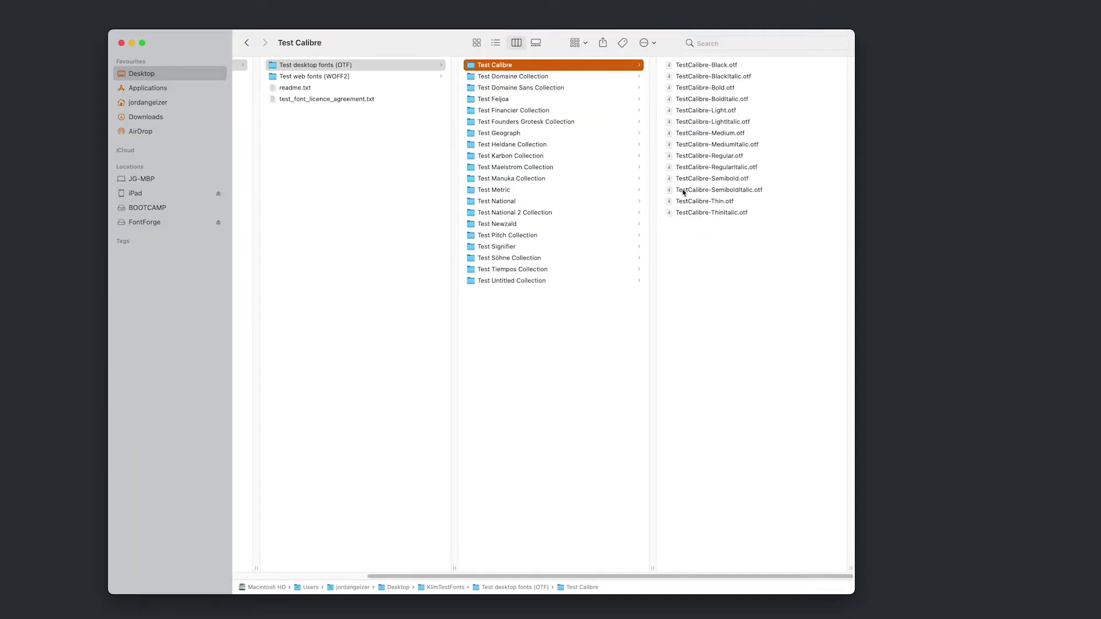
click(712, 89)
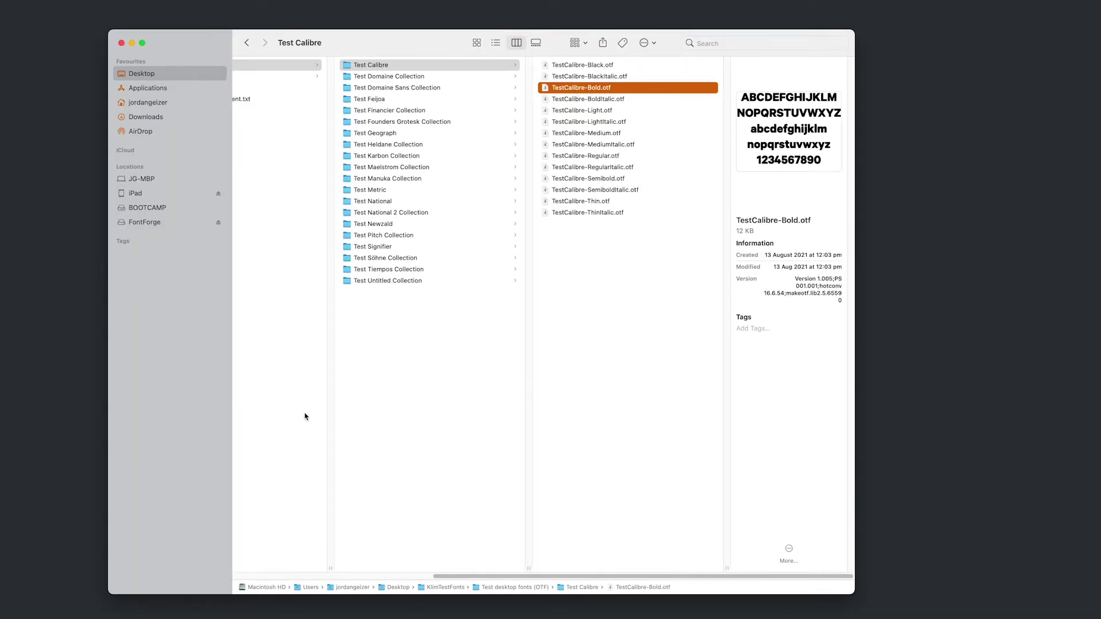
key(super+shift+d)
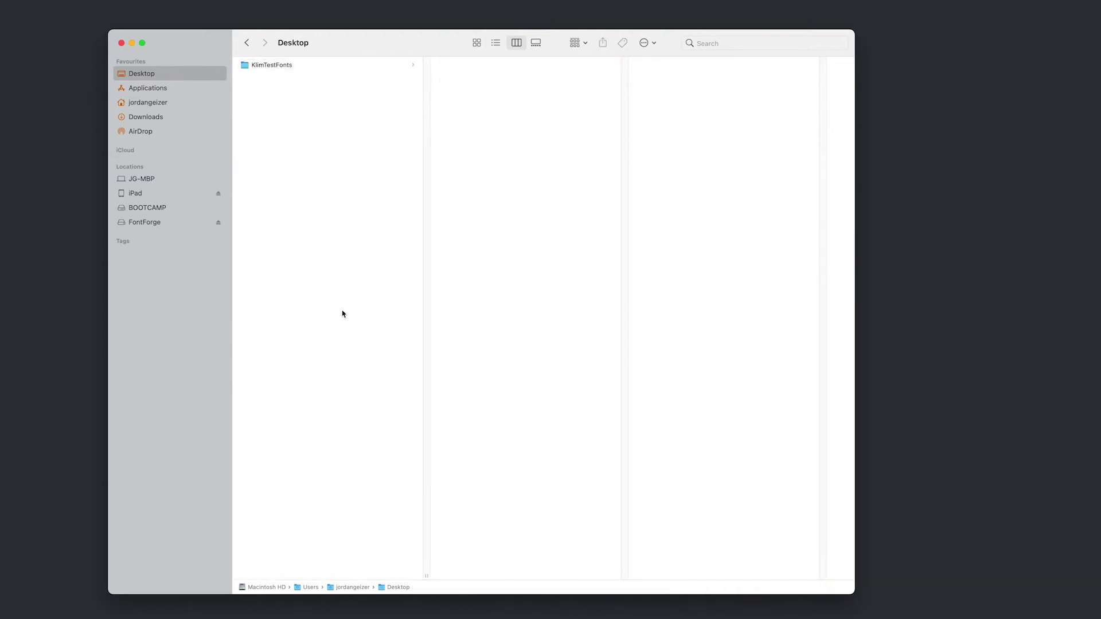
key(super+v)
click(313, 79)
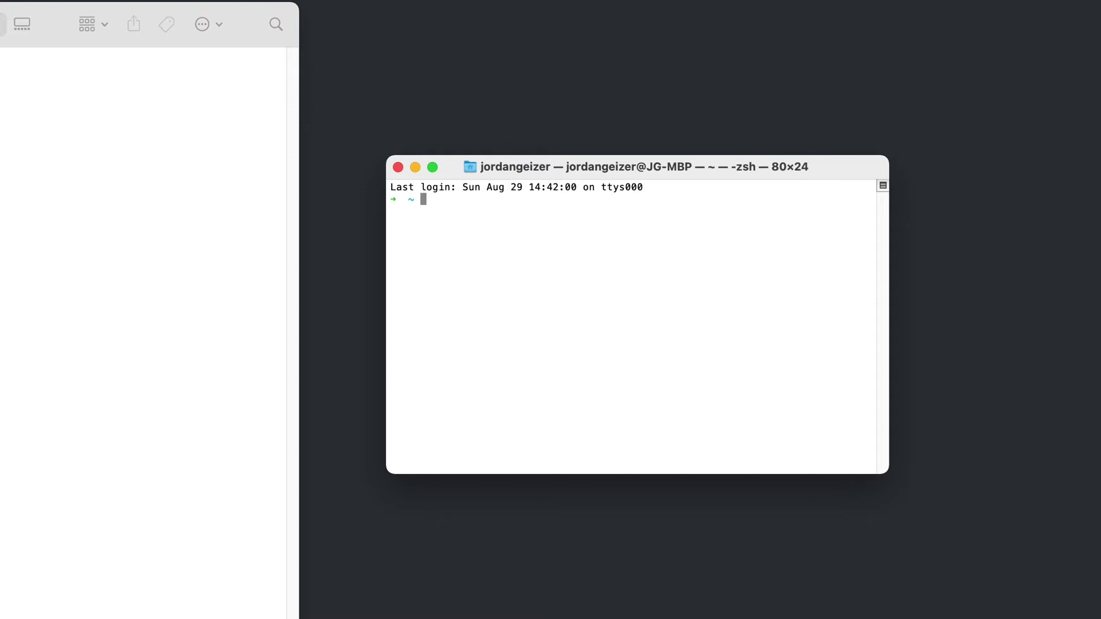
- Run ftxdumperfuser -t hhea -A d on the Desktop TestCalibre-Bold.otf to dump its hhea table
text(ftxdumperfuser -t hhea -A d)
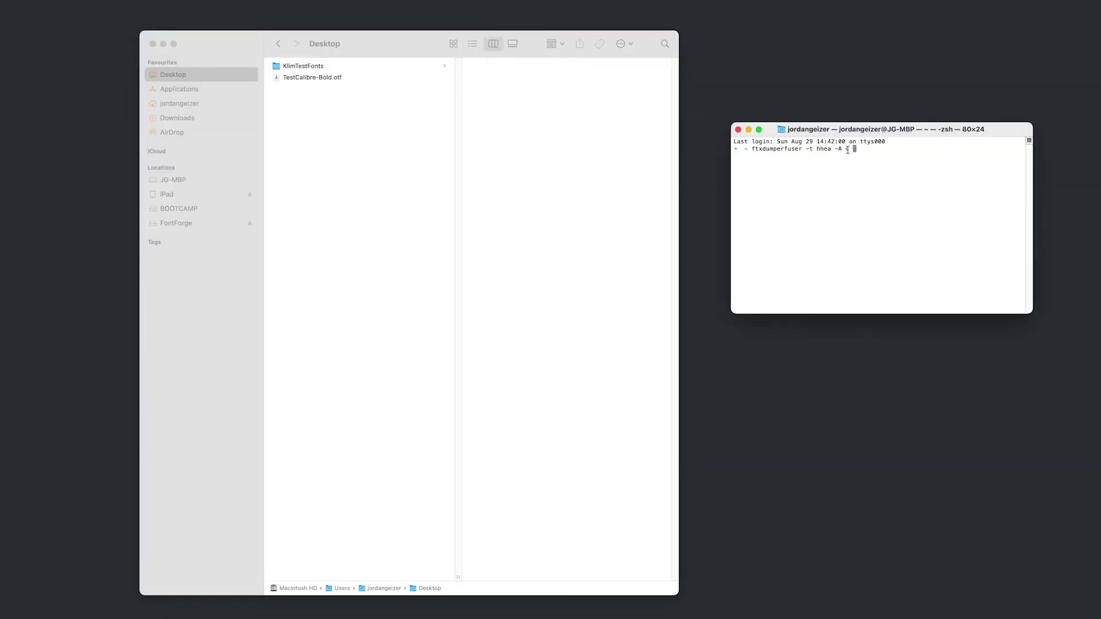
click(336, 80)
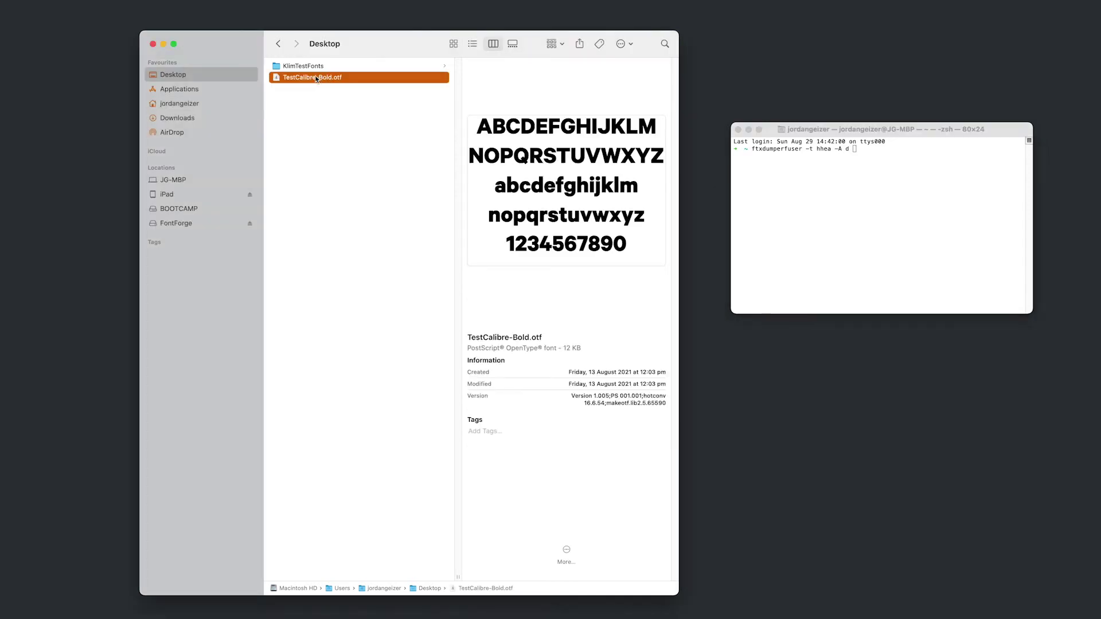
drag(329, 77, 843, 194)
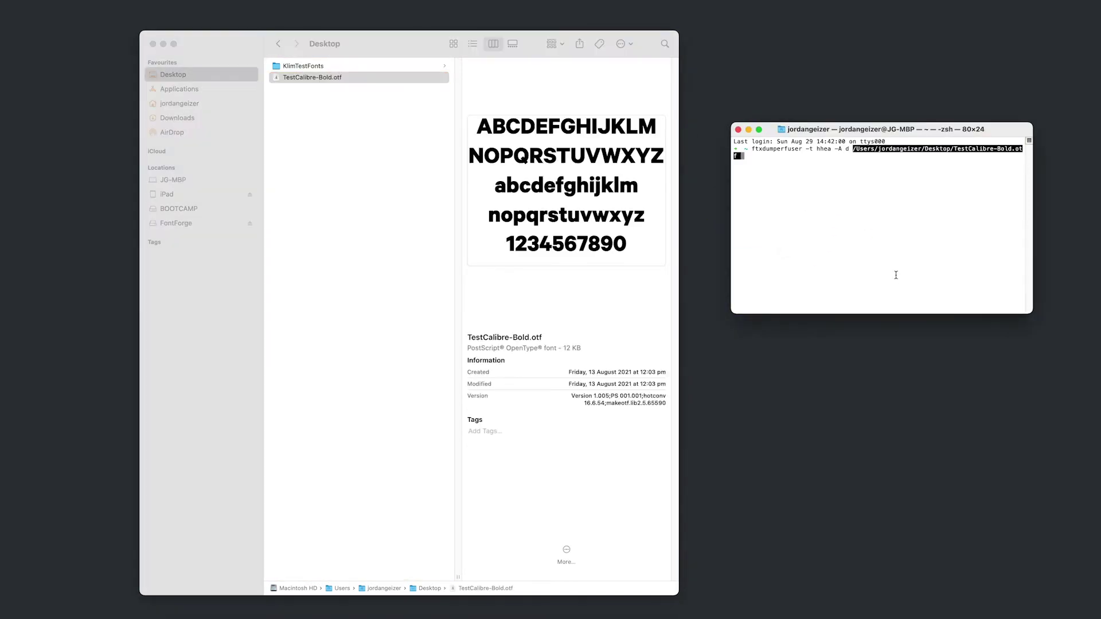
key(Return)
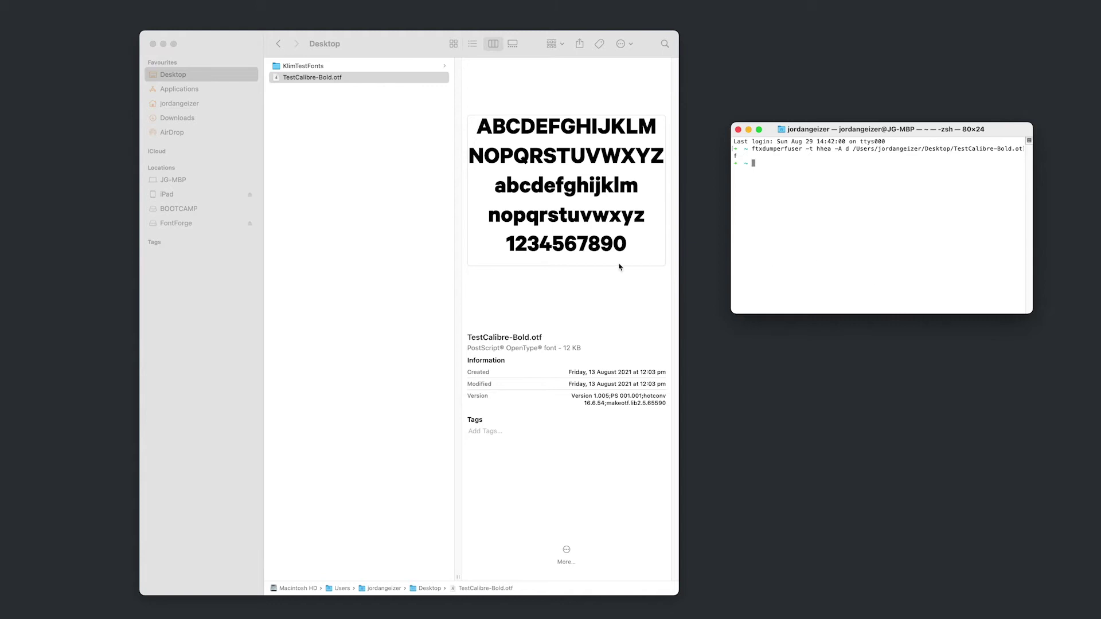
click(342, 101)
- Open TestCalibre-Bold.hhea.xml in TextEdit and scroll to the ascender entry
right_click(340, 87)
mouse_move(419, 107)
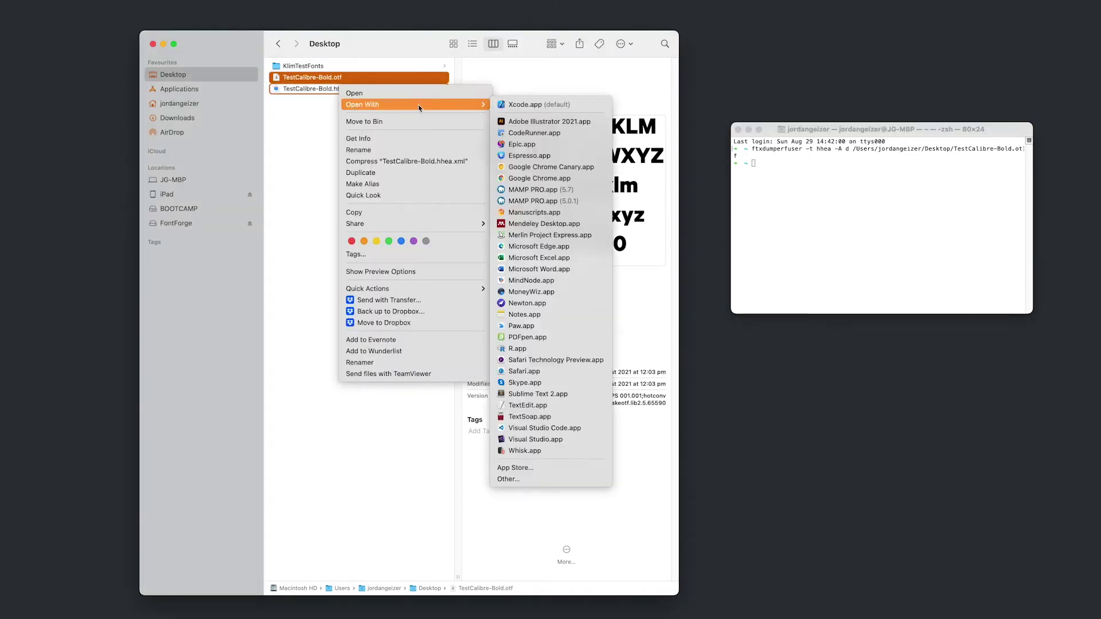
click(545, 396)
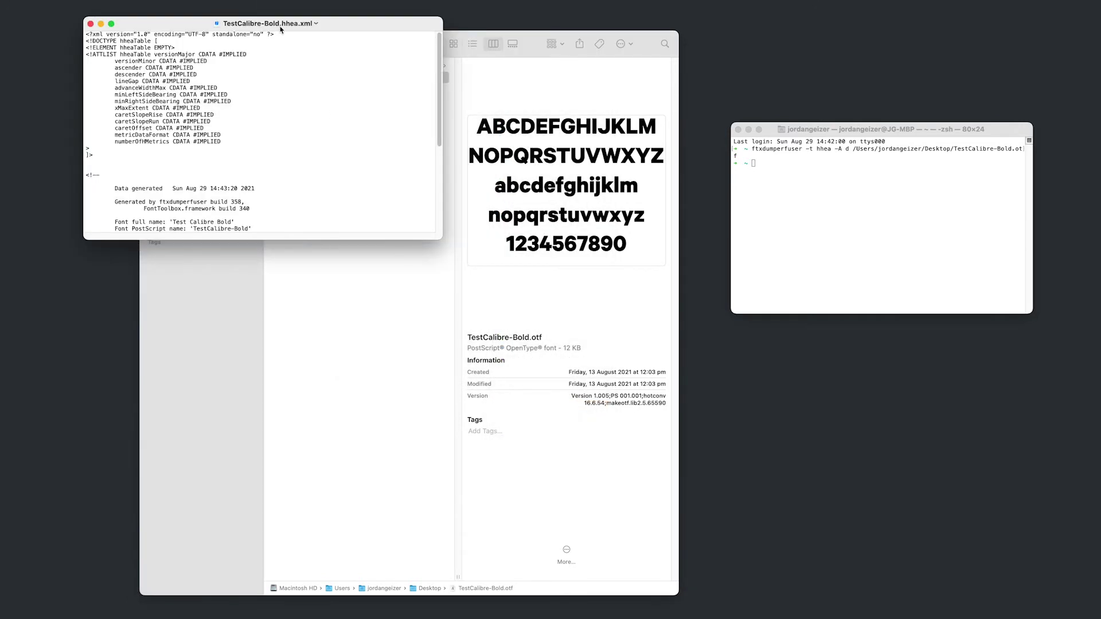
drag(281, 30, 414, 309)
scroll(573, 366, down, 3)
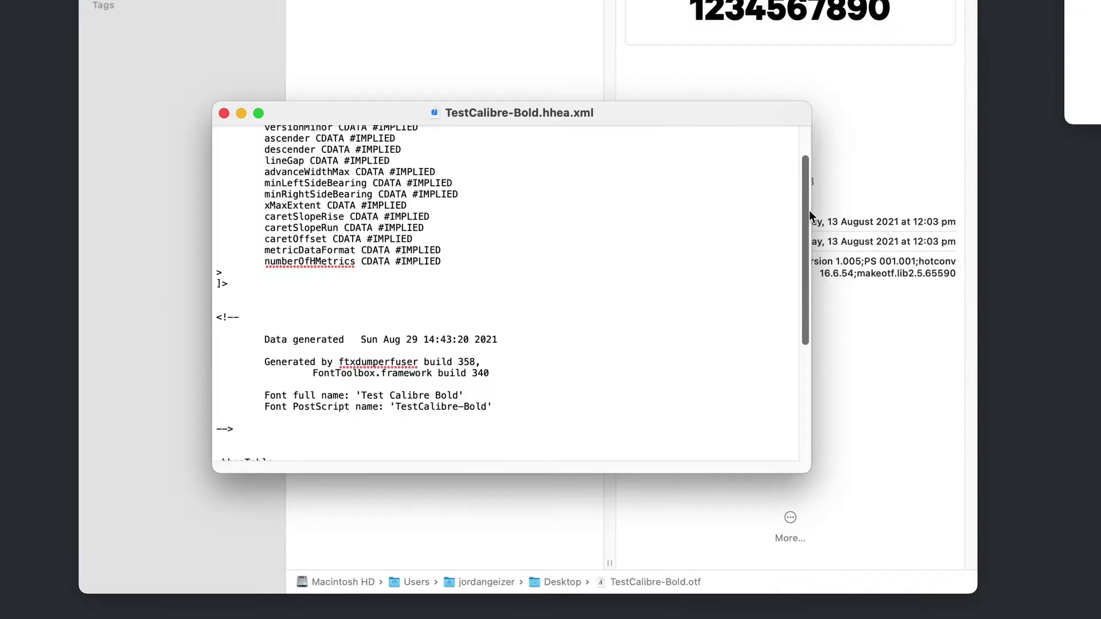
drag(810, 210, 804, 329)
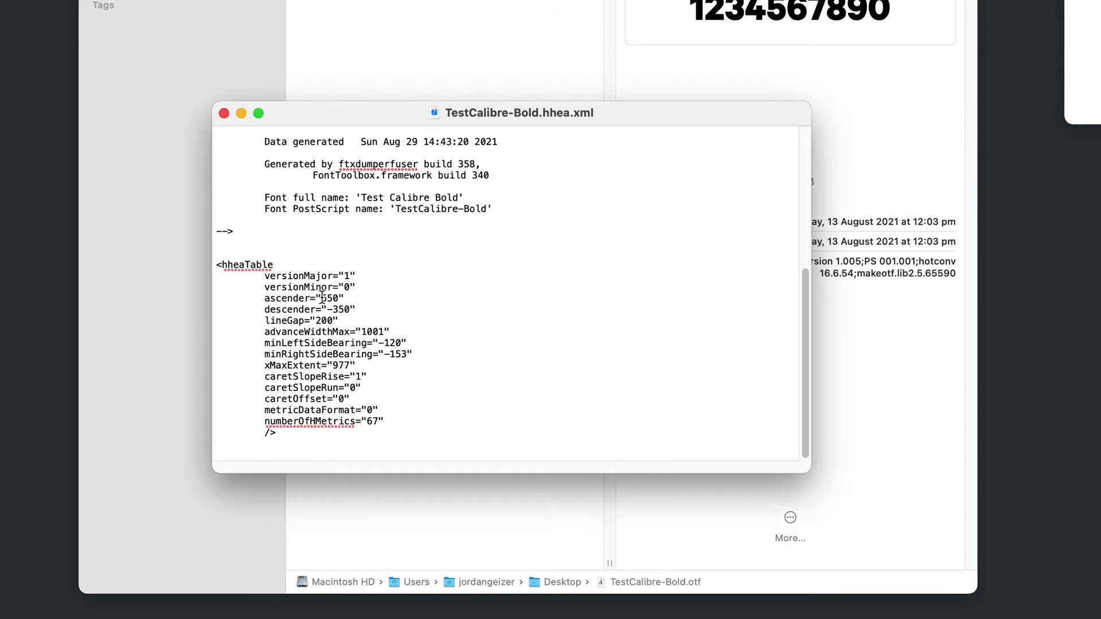
- Change the ascender from 650 to 810, then save and close the XML
drag(321, 298, 339, 298)
text(810)
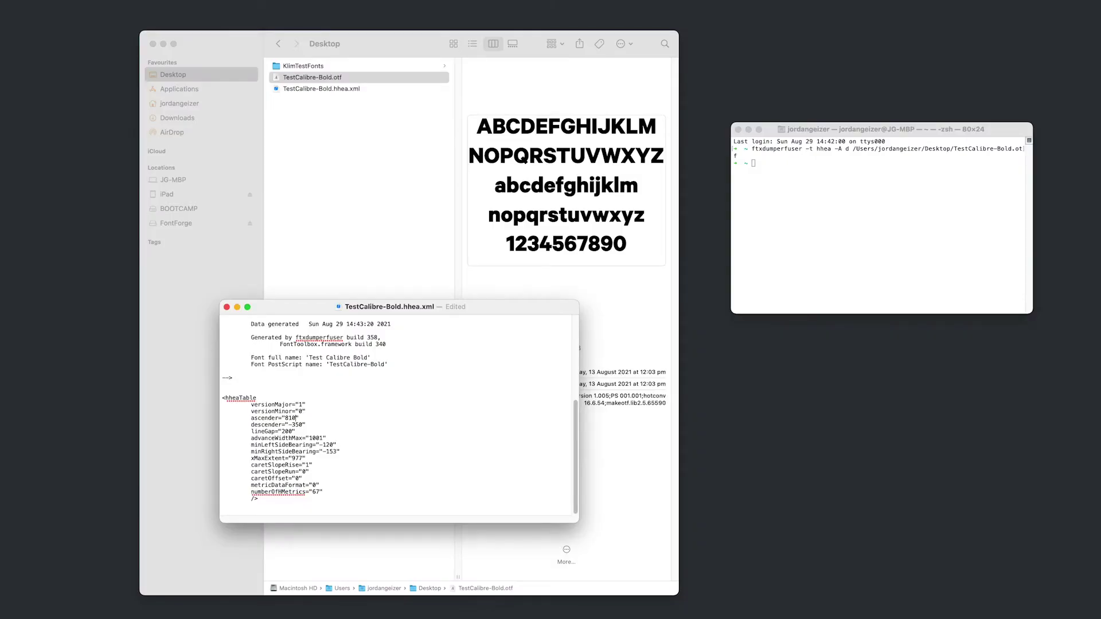
key(super+s)
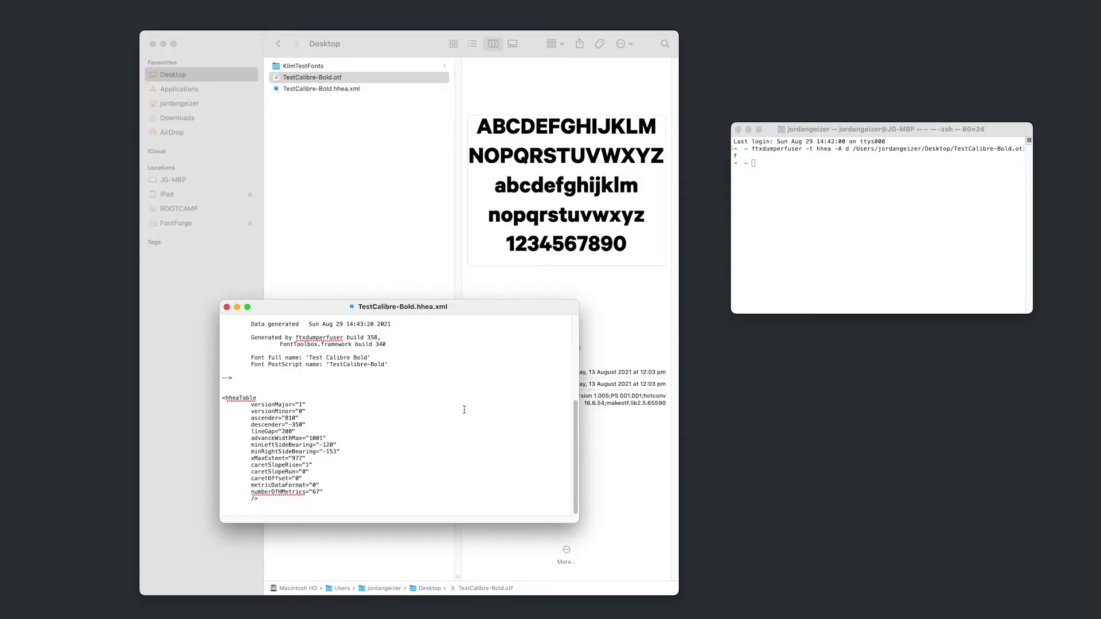
click(226, 308)
click(942, 261)
- Run ftxdumperfuser -t hhea -A f on TestCalibre-Bold.otf to fuse the edited hhea table back
text(ftxdumperfuser -t hhea -A d)
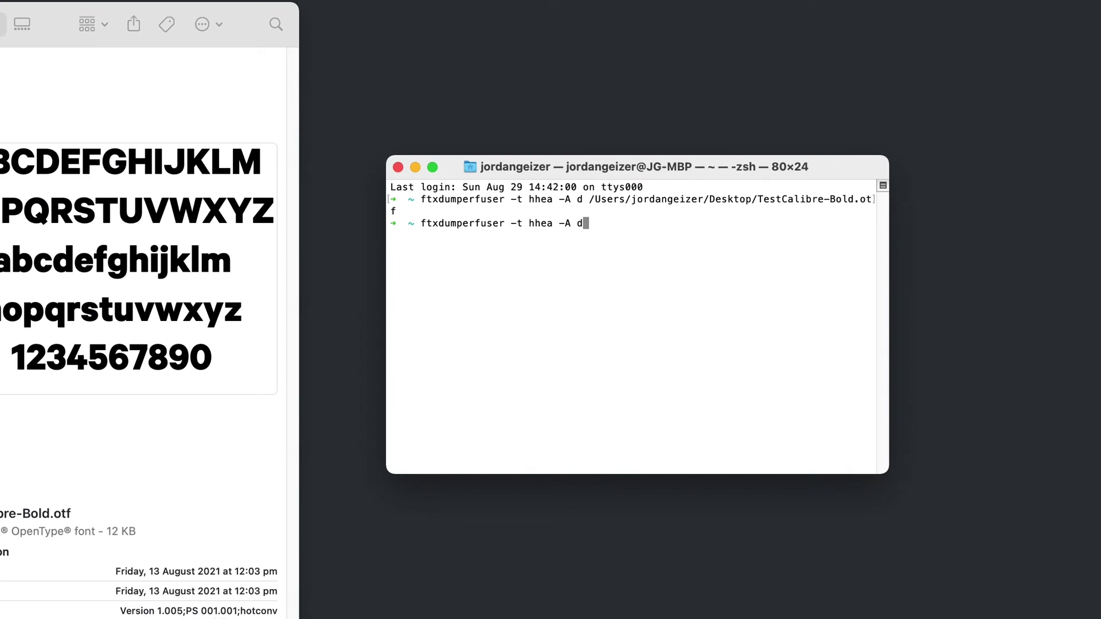
key(BackSpace)
text(f)
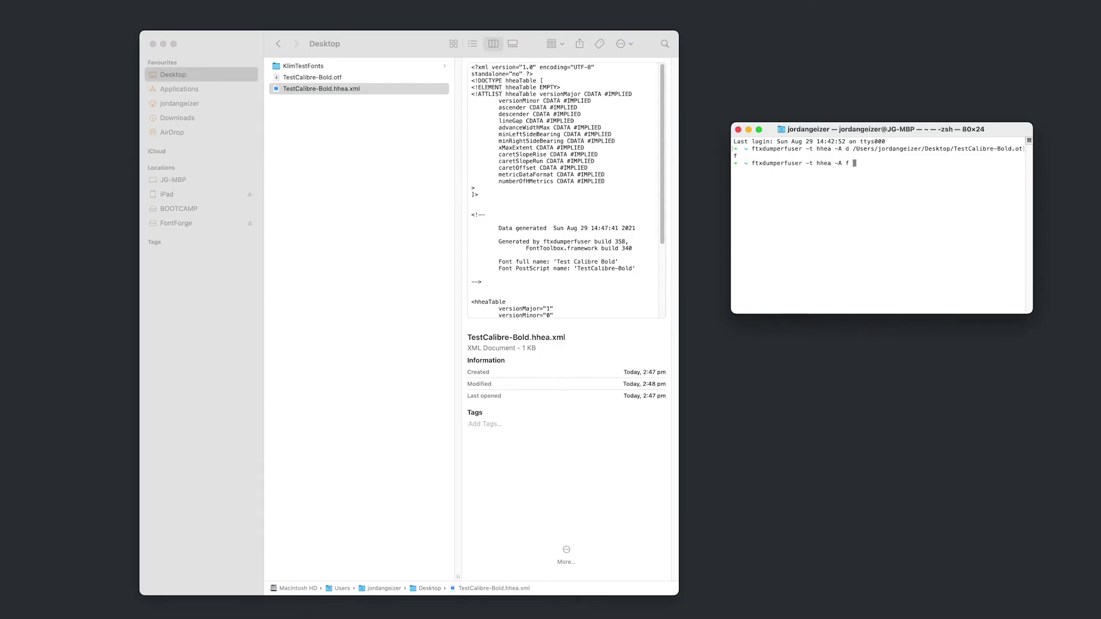
click(319, 81)
drag(321, 79, 943, 290)
click(939, 278)
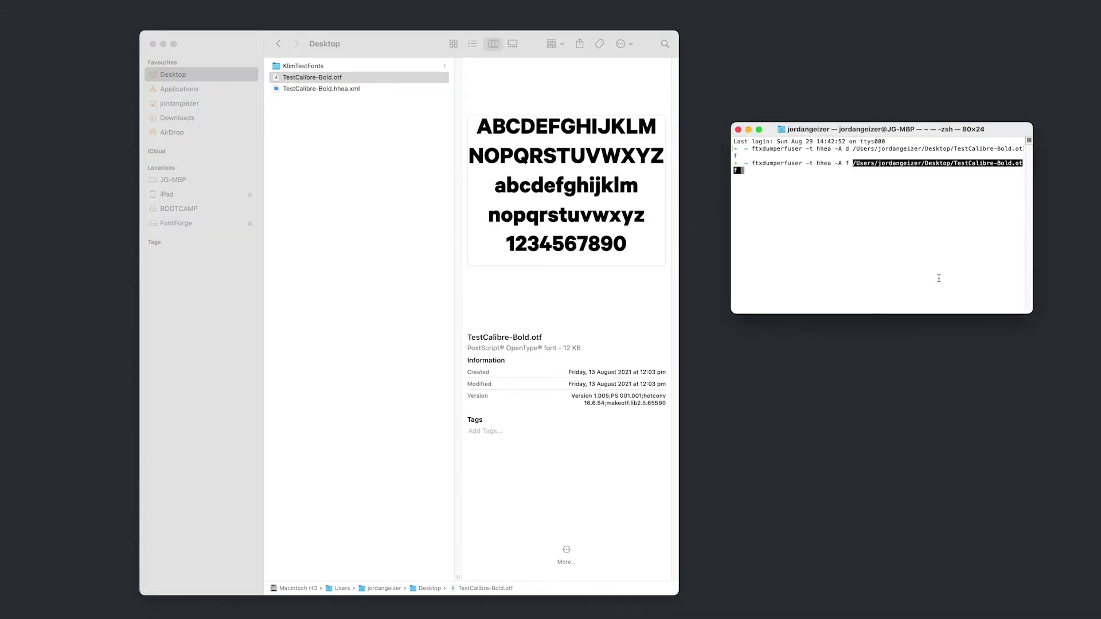
key(Return)
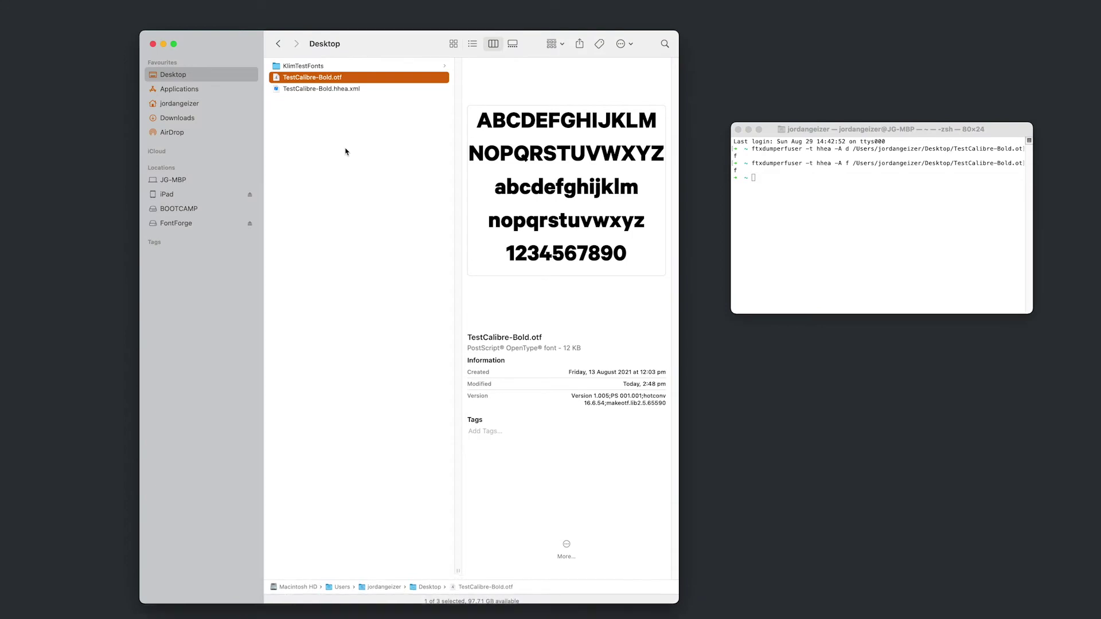
- Launch FontForge and open the Desktop TestCalibre-Bold.otf in it
key(super+space)
text(font fo)
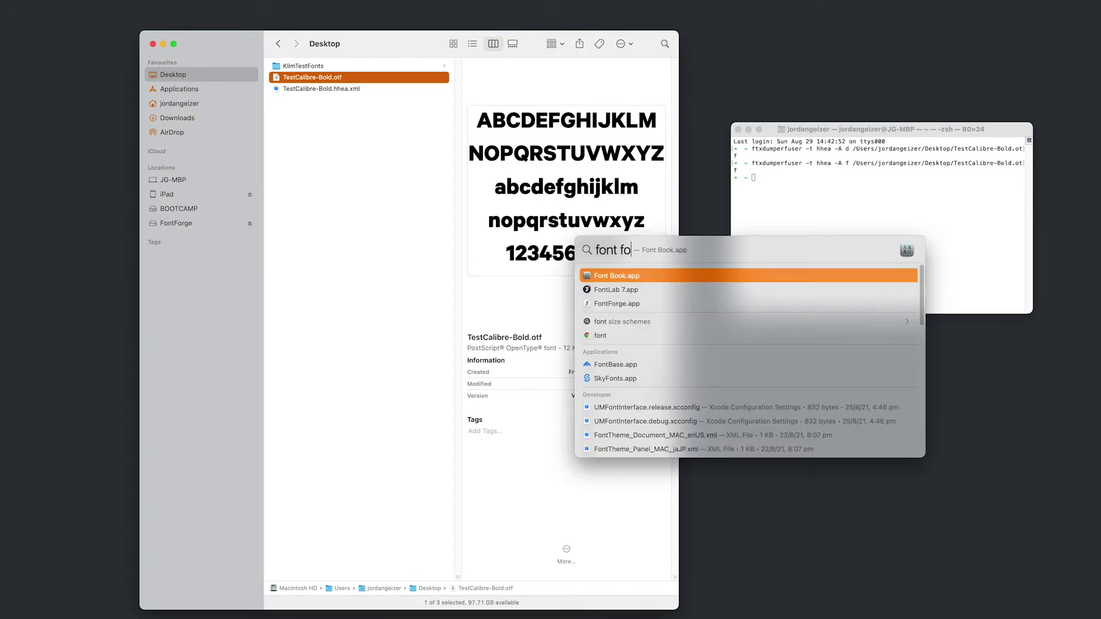
key(Down)
key(Down)
key(Return)
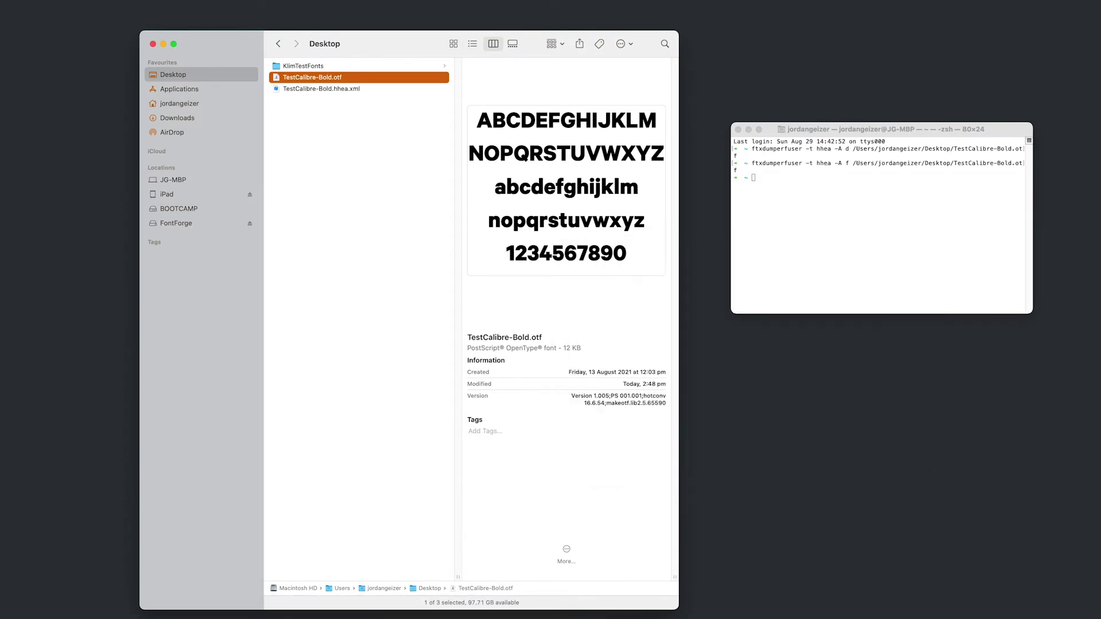
click(293, 78)
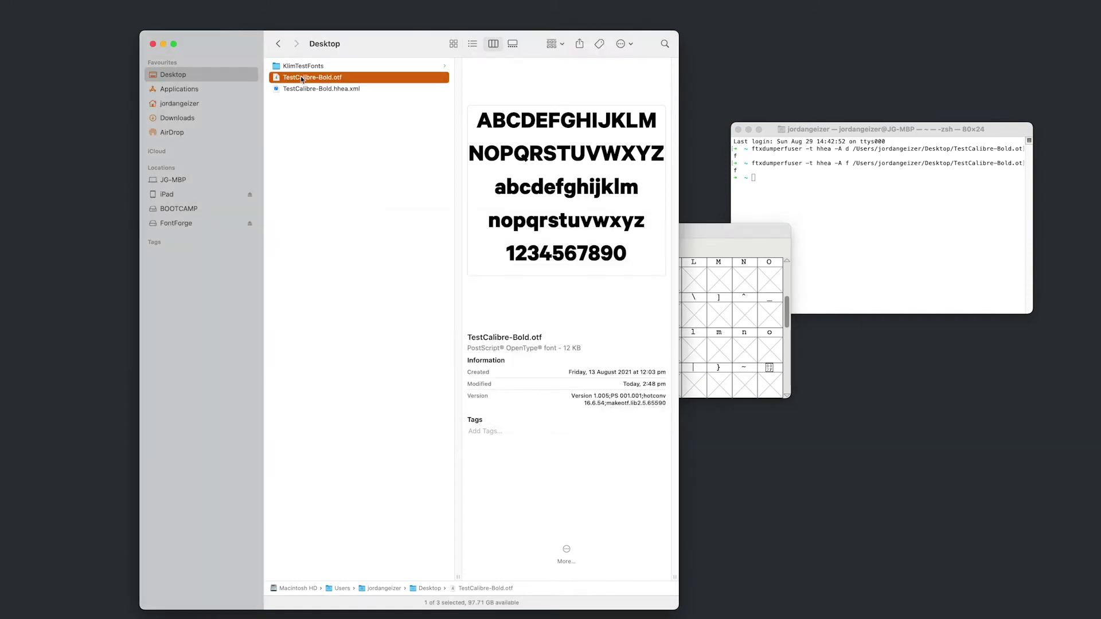
click(343, 83)
key(super+o)
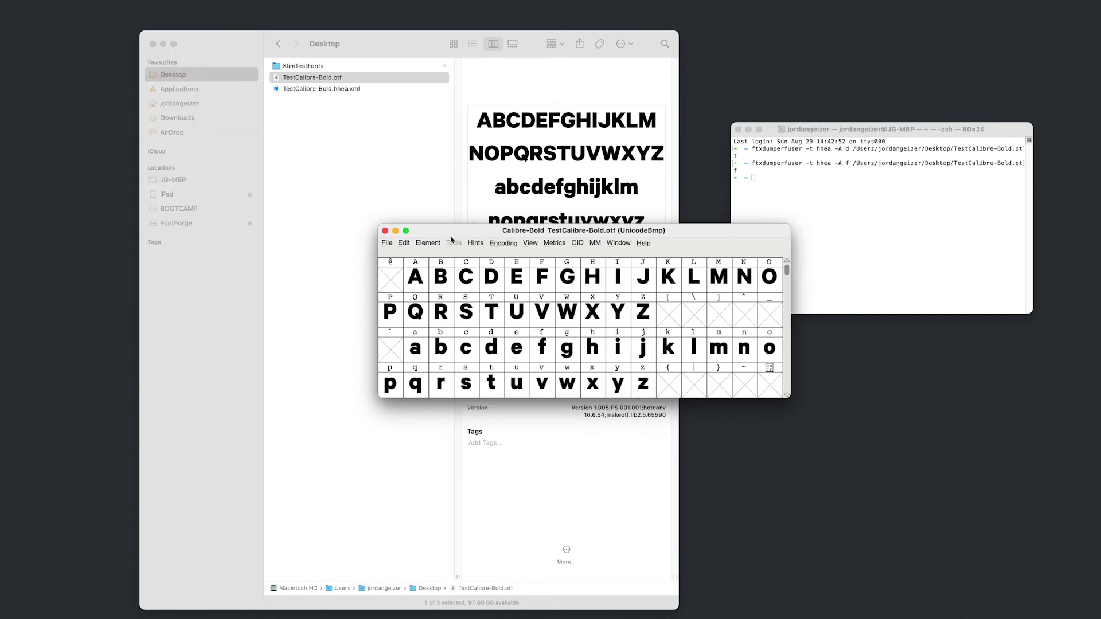
- In Font Info PS Names, rename the font to Calibre For Figma (CalibreForFigma-Bold)
click(433, 245)
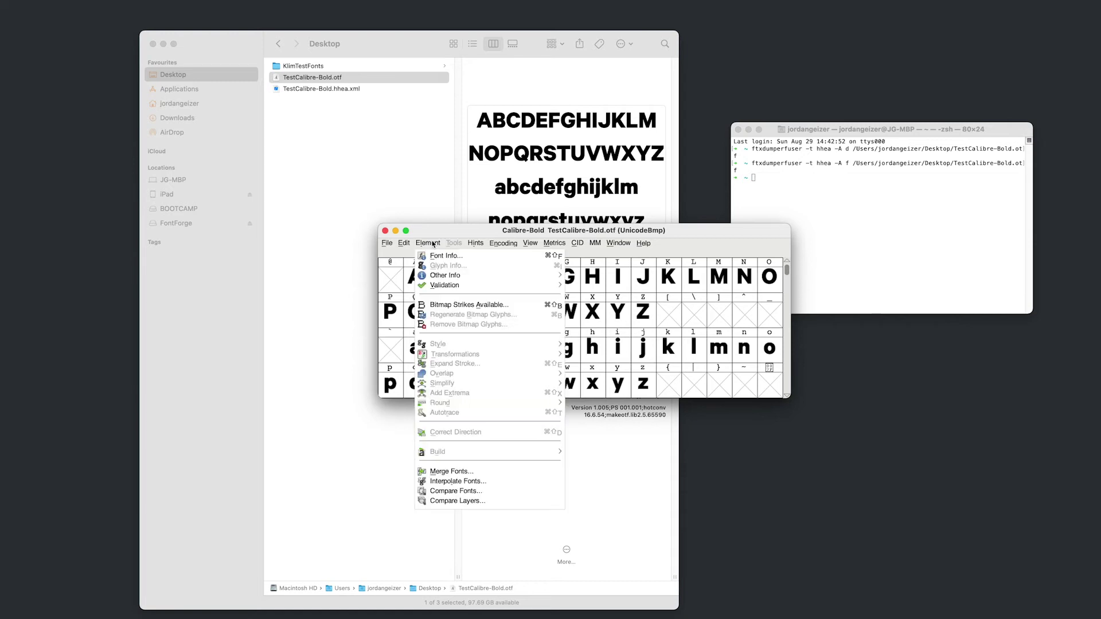
click(441, 256)
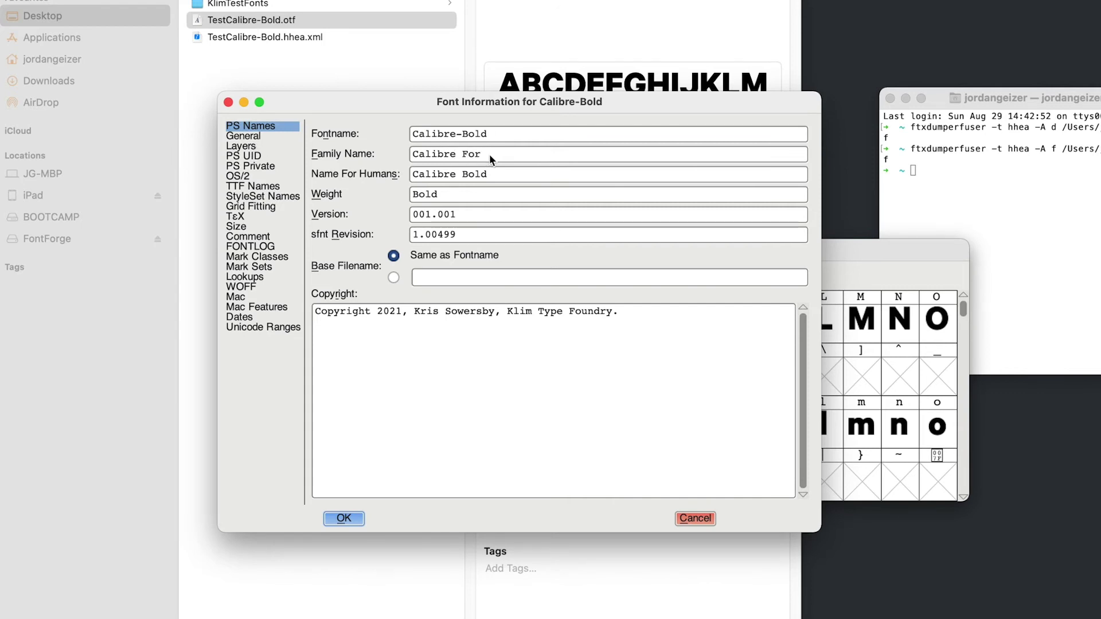
text(gma)
text(ForF)
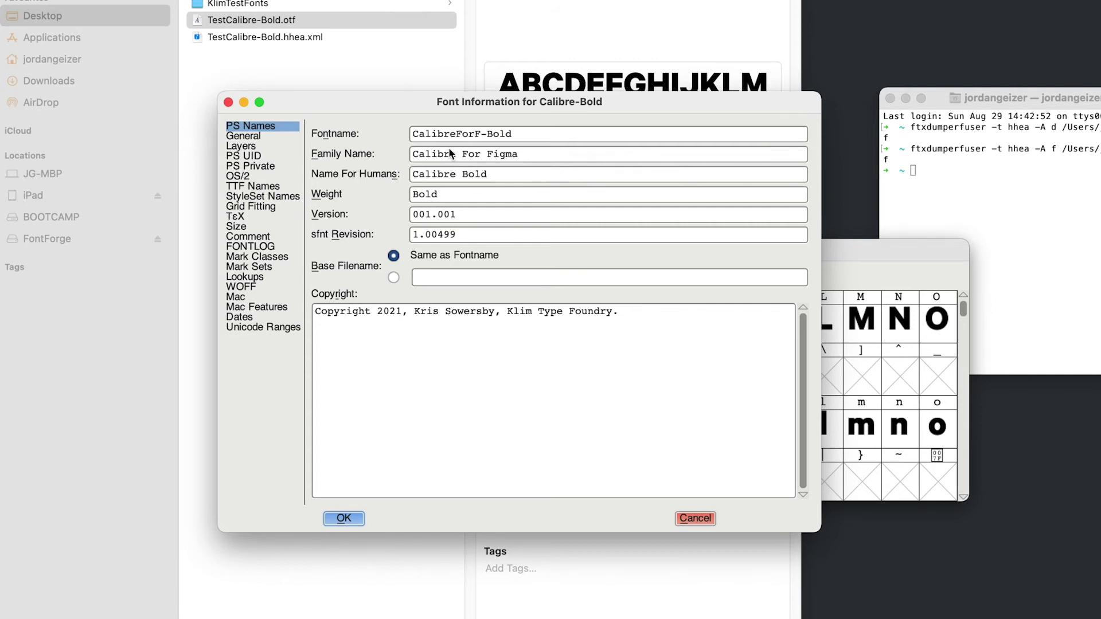
text(igma)
text( For F)
text(igma)
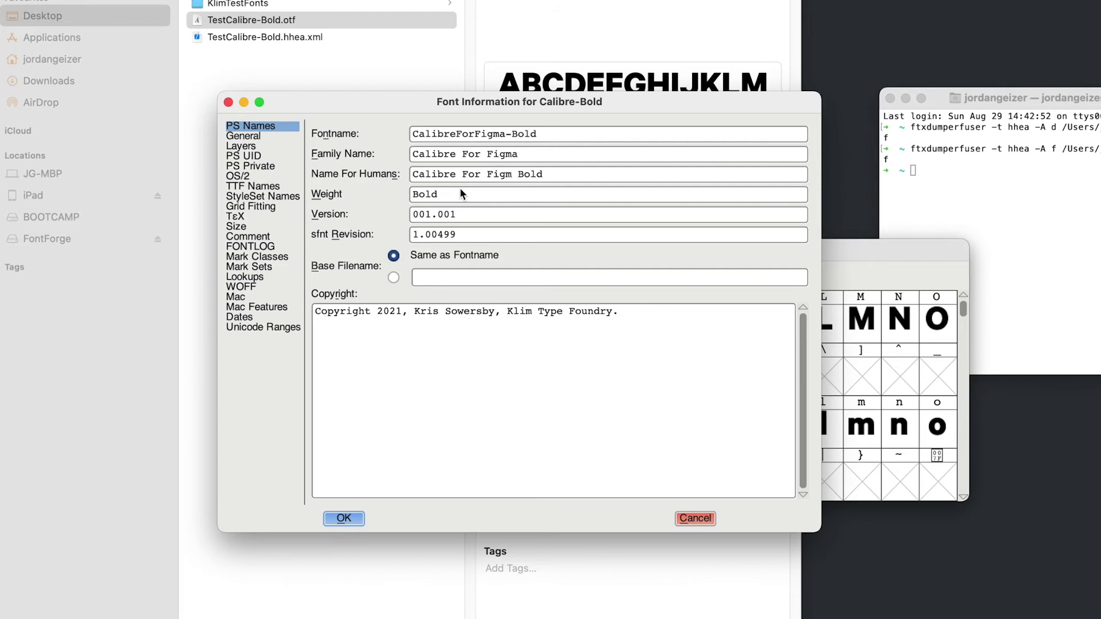
key(Tab)
- Change the TTF Names Family and Fullname from Test Calibre to Calibre For Figma
click(262, 190)
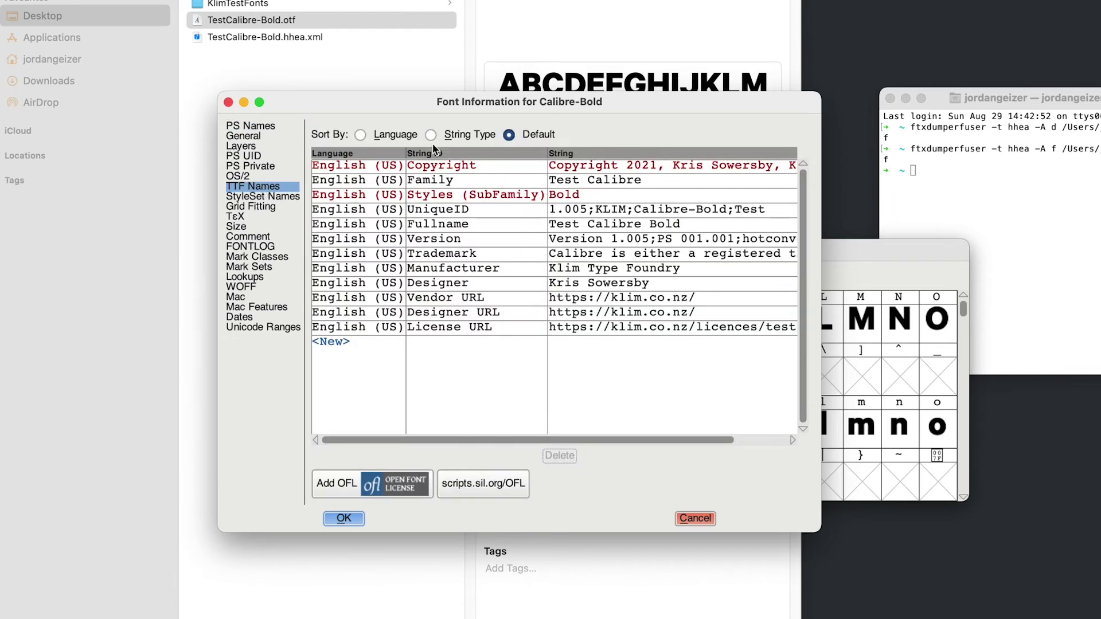
click(598, 182)
drag(529, 180, 456, 179)
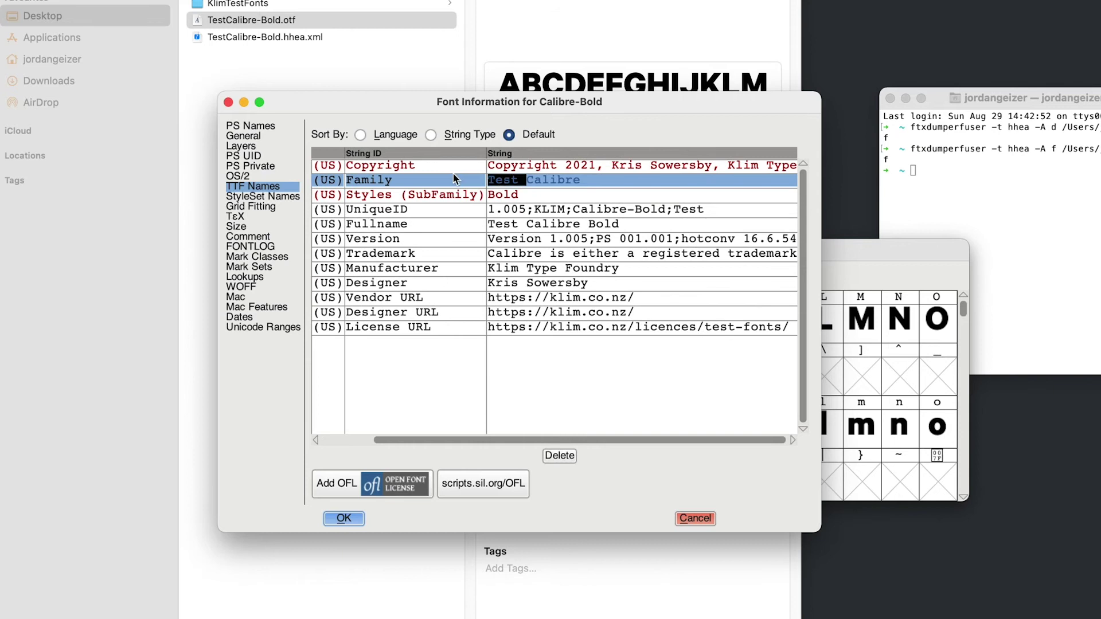
key(BackSpace)
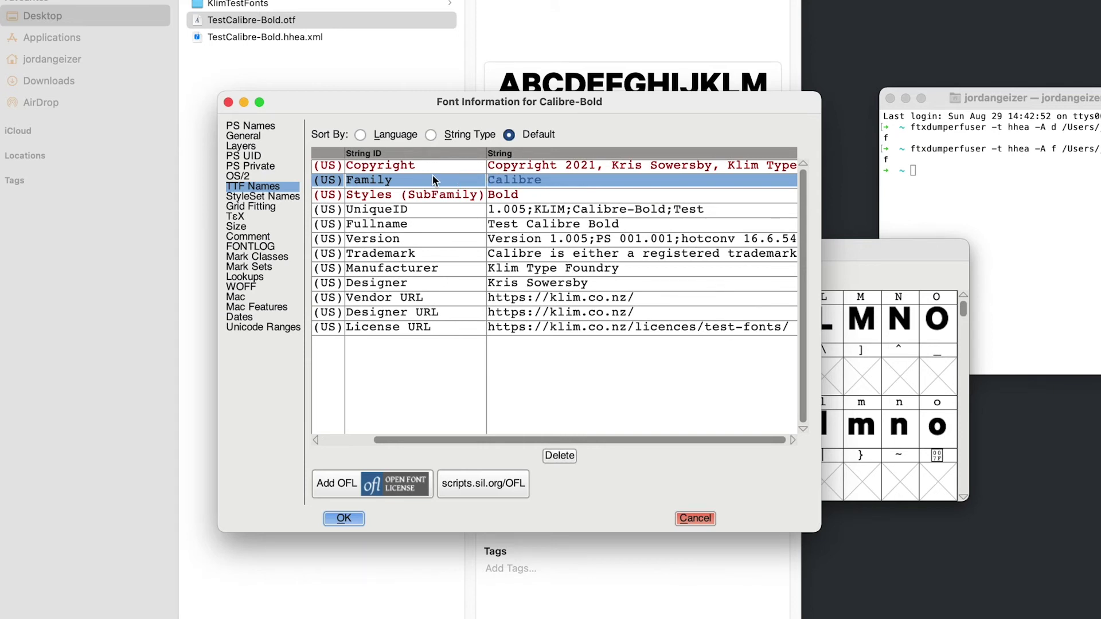
text(For Figma)
key(Return)
click(384, 224)
click(396, 227)
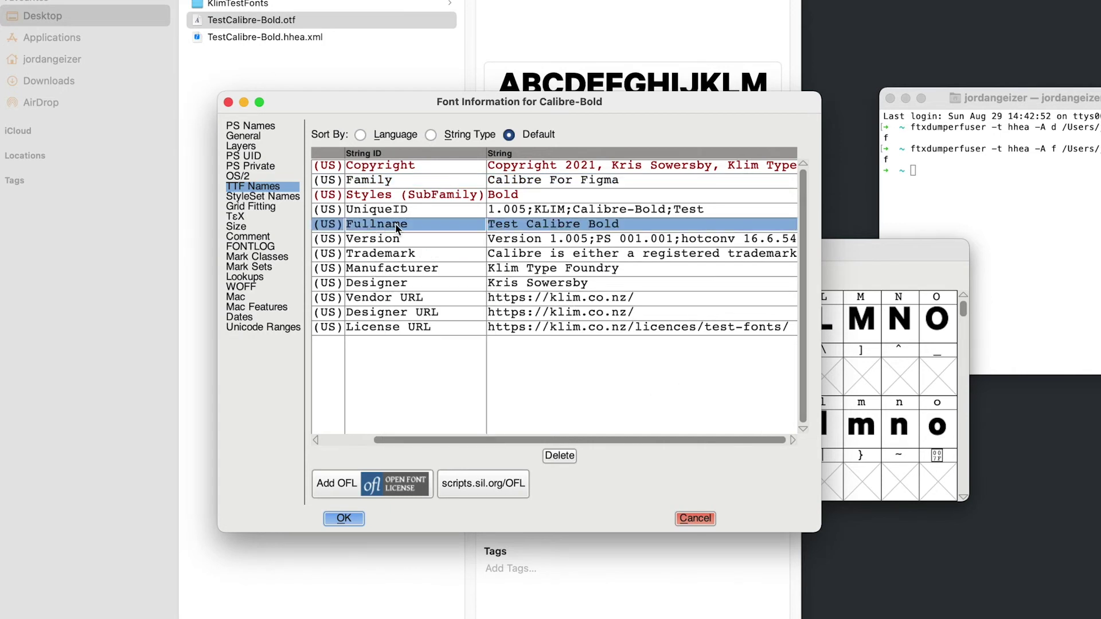
click(539, 225)
key(Delete)
key(Delete)
key(Delete)
key(Delete)
key(Delete)
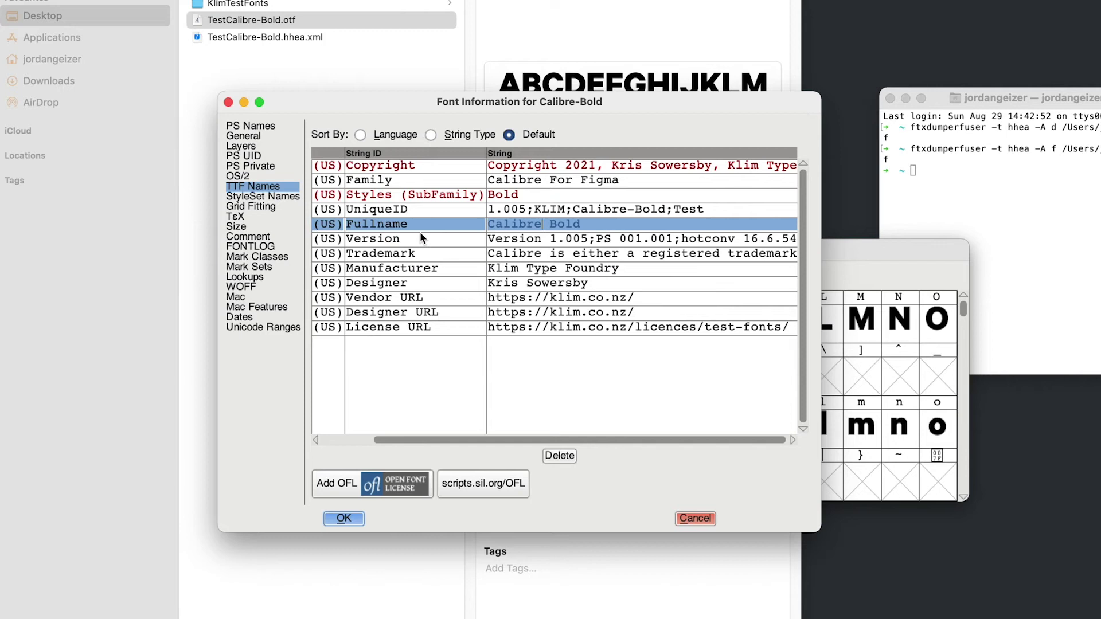
text(For Figma)
- Set PS Names Fontname to CalibreForFigma-Bold810 and Weight to Bold810
click(258, 126)
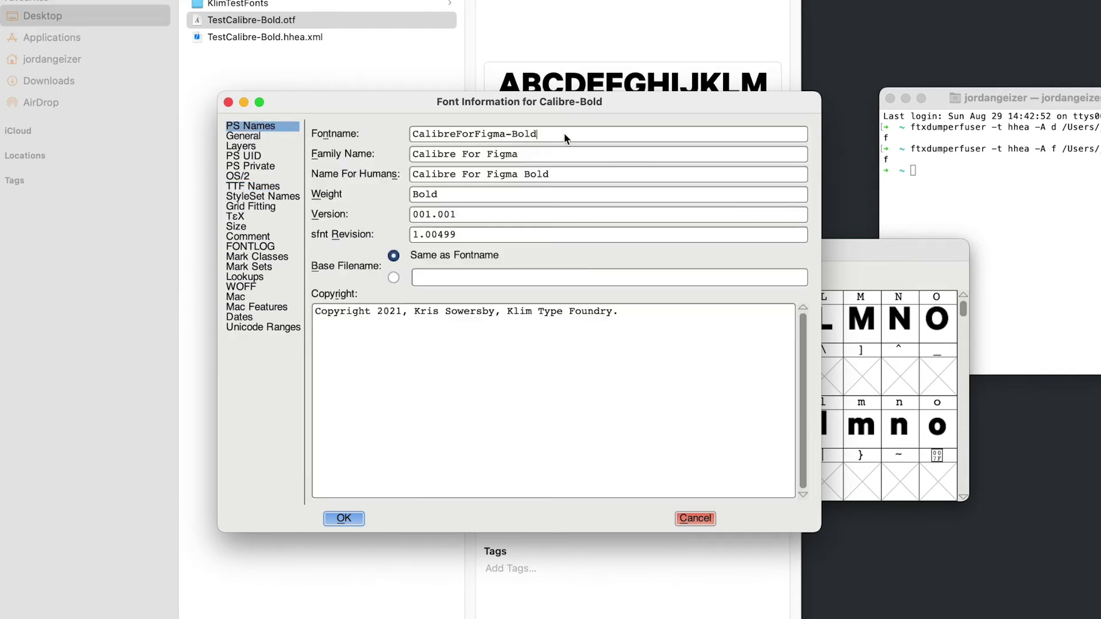
text(0)
click(563, 176)
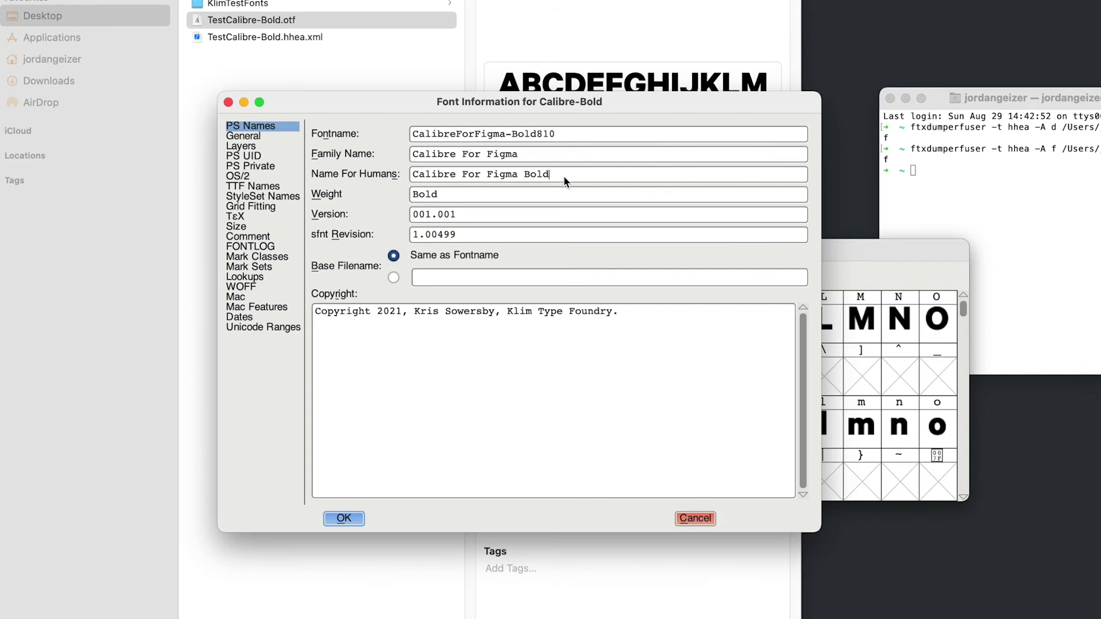
click(542, 194)
text(810)
- Apply the Font Info changes and give the font a new UniqueID
click(347, 518)
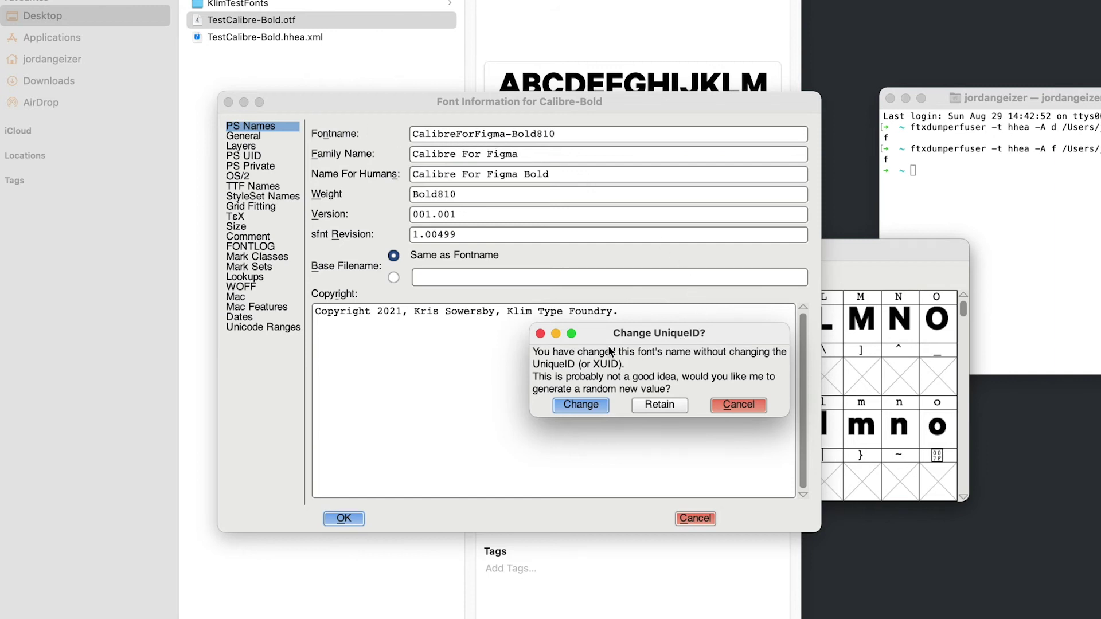
drag(604, 337, 472, 312)
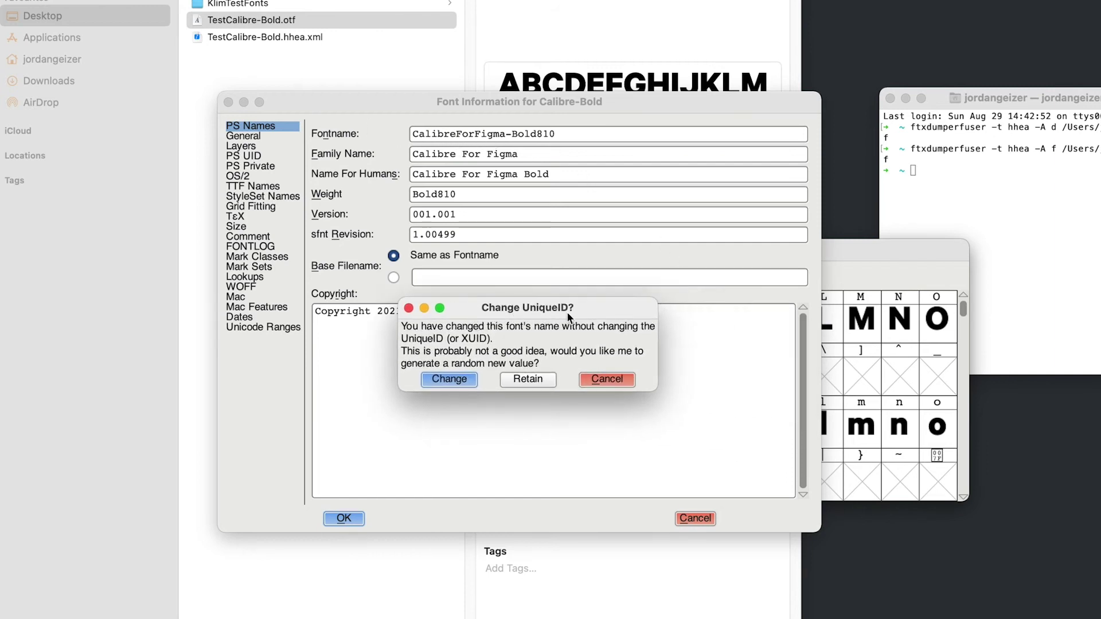
click(463, 380)
click(442, 379)
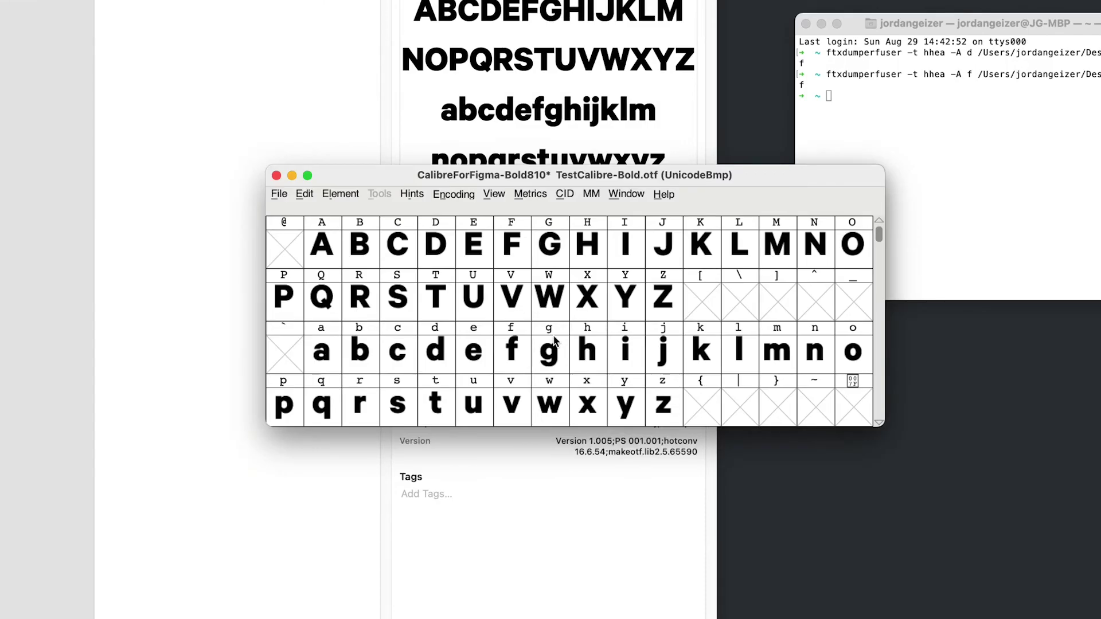
- Generate CalibreForFigma-Bold810.otf as OpenType (CFF) to the Desktop
click(364, 268)
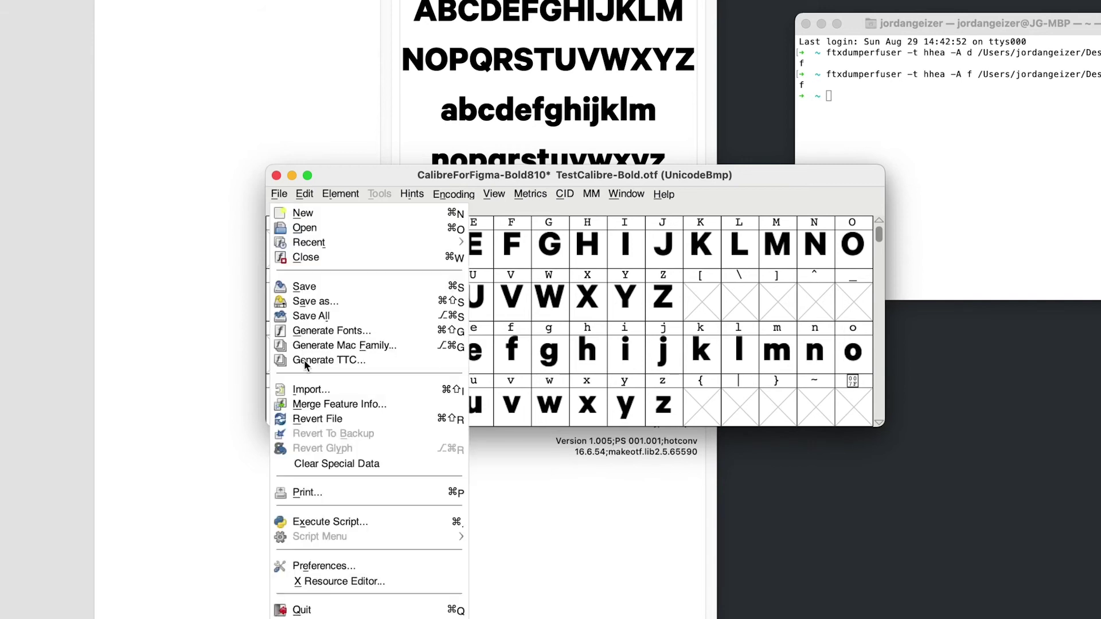
click(322, 332)
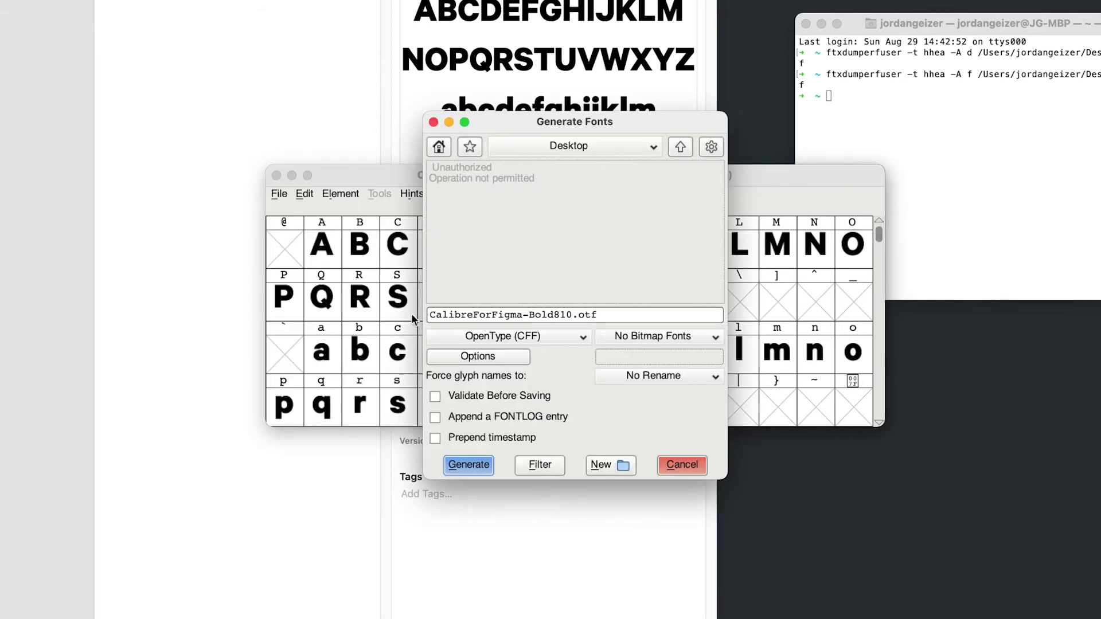
click(473, 468)
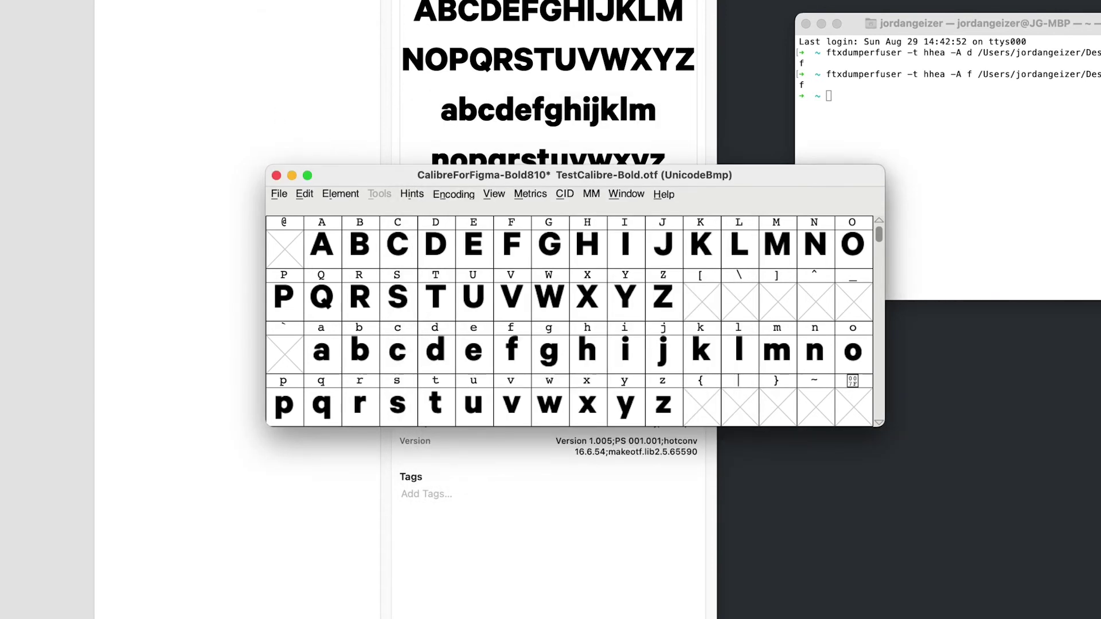
- Close the FontForge font windows without saving changes
click(276, 176)
click(572, 312)
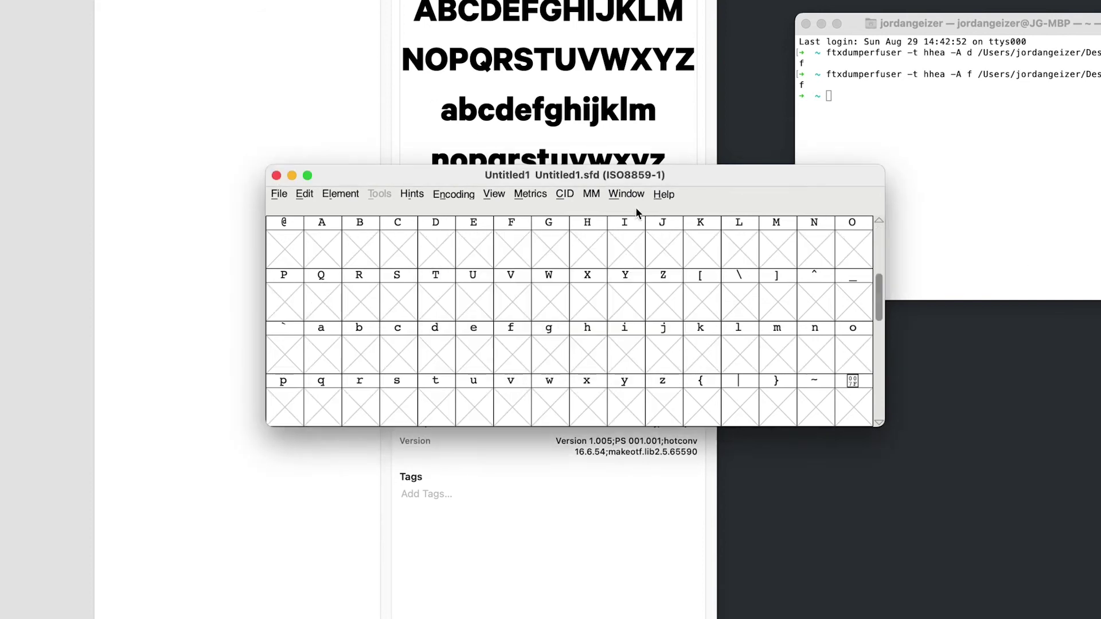
click(275, 175)
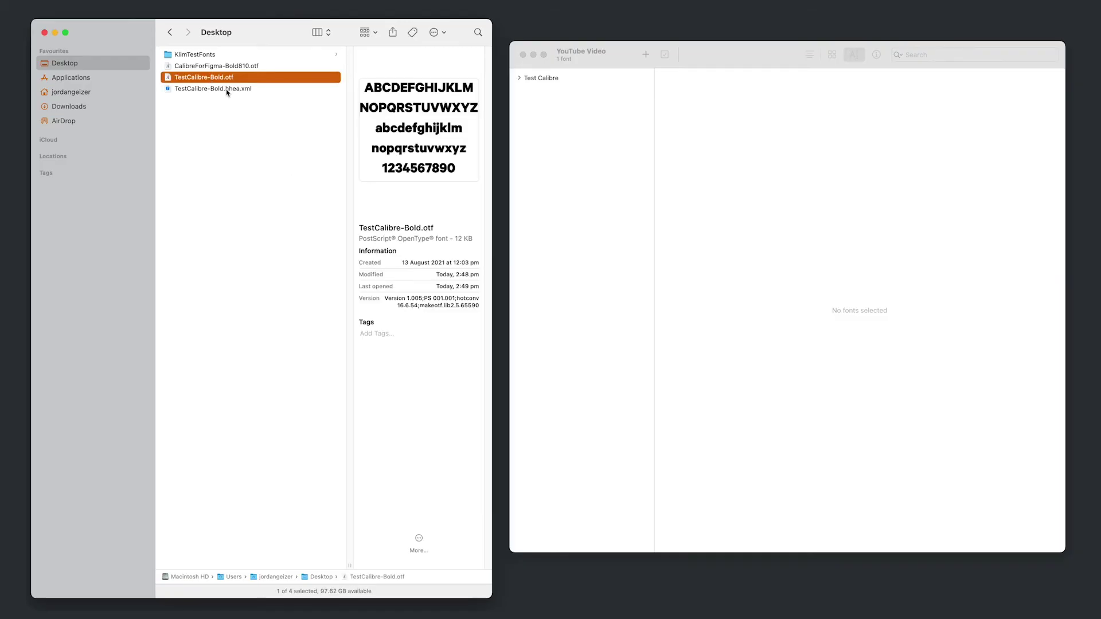
- Install CalibreForFigma-Bold810.otf in Font Book and preview its Bold810 face
click(206, 55)
drag(187, 66, 644, 190)
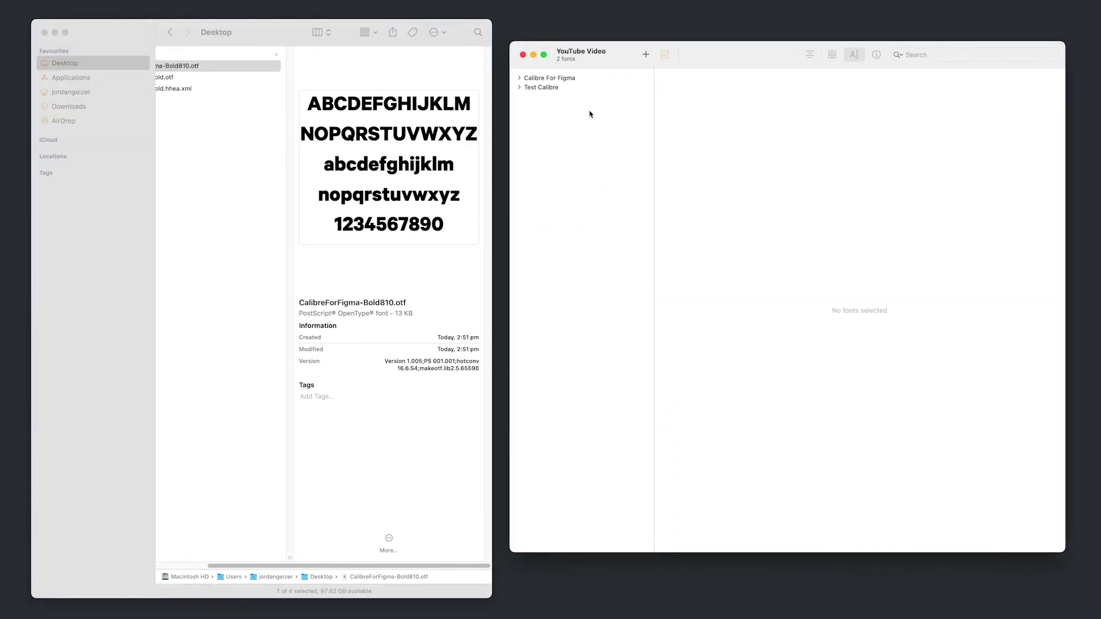
click(518, 79)
click(544, 88)
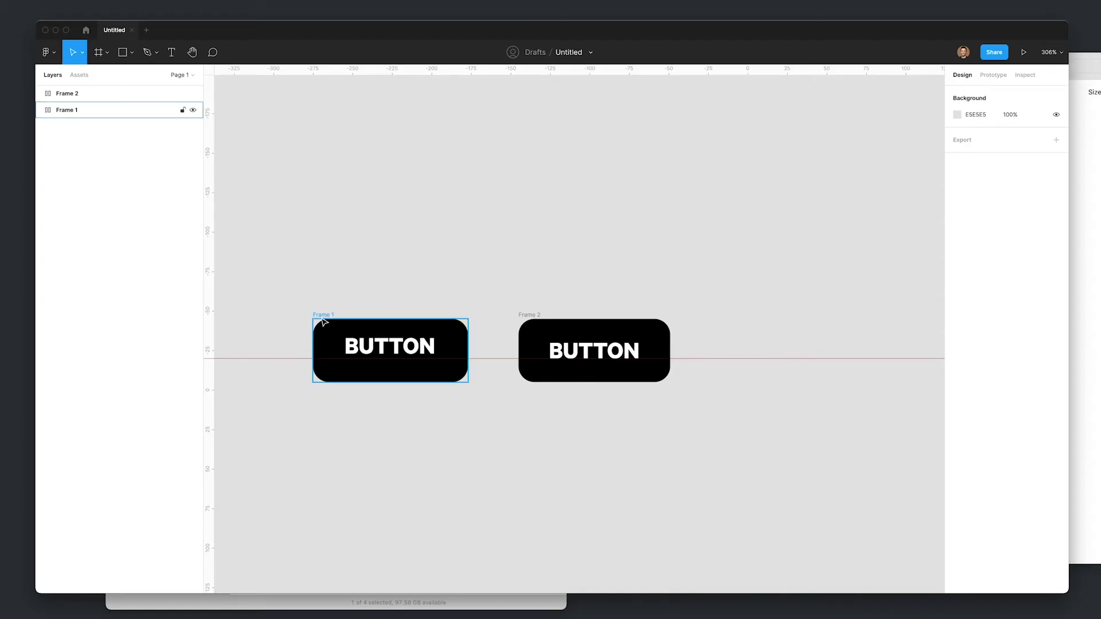
- Duplicate Frame 1 and set the copy's BUTTON text font to Calibre For Figma
click(314, 315)
key(super+d)
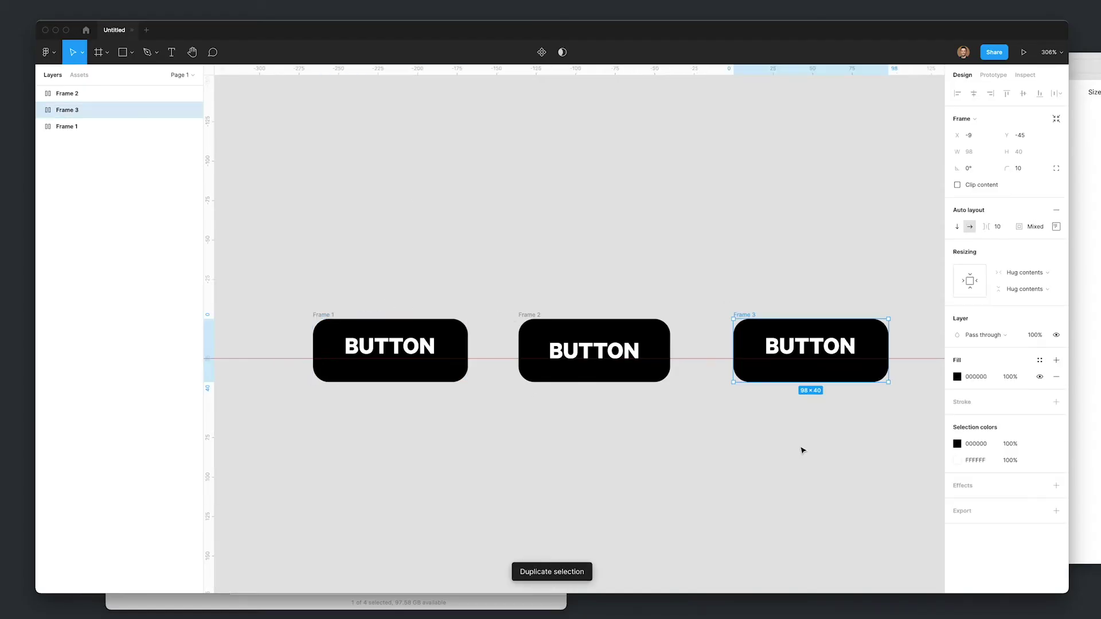
double_click(810, 346)
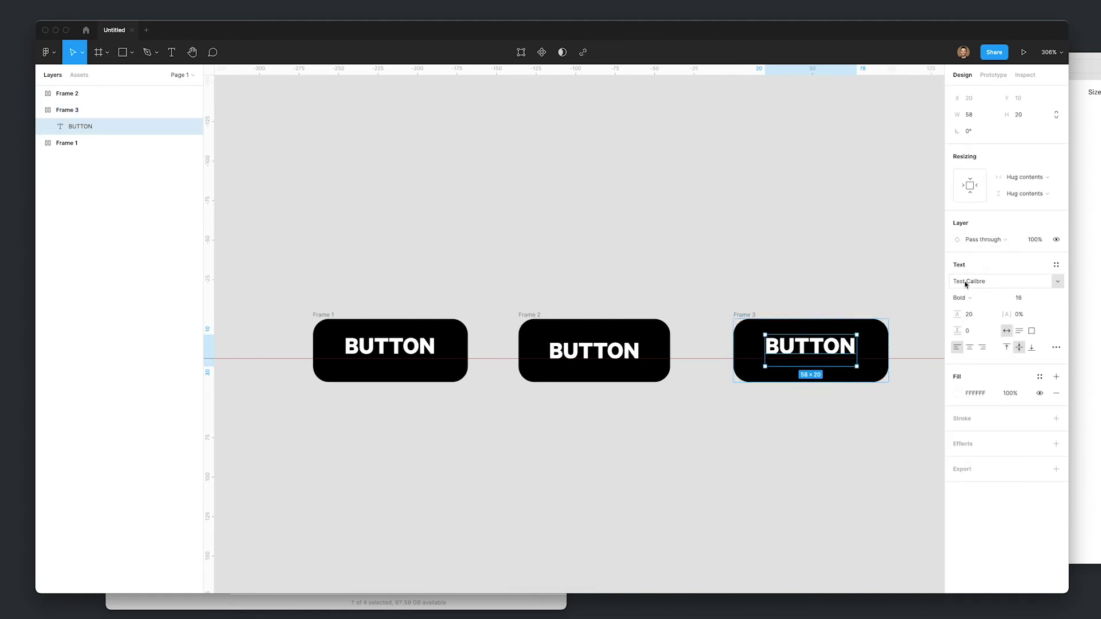
click(966, 283)
text(Calibre)
key(Return)
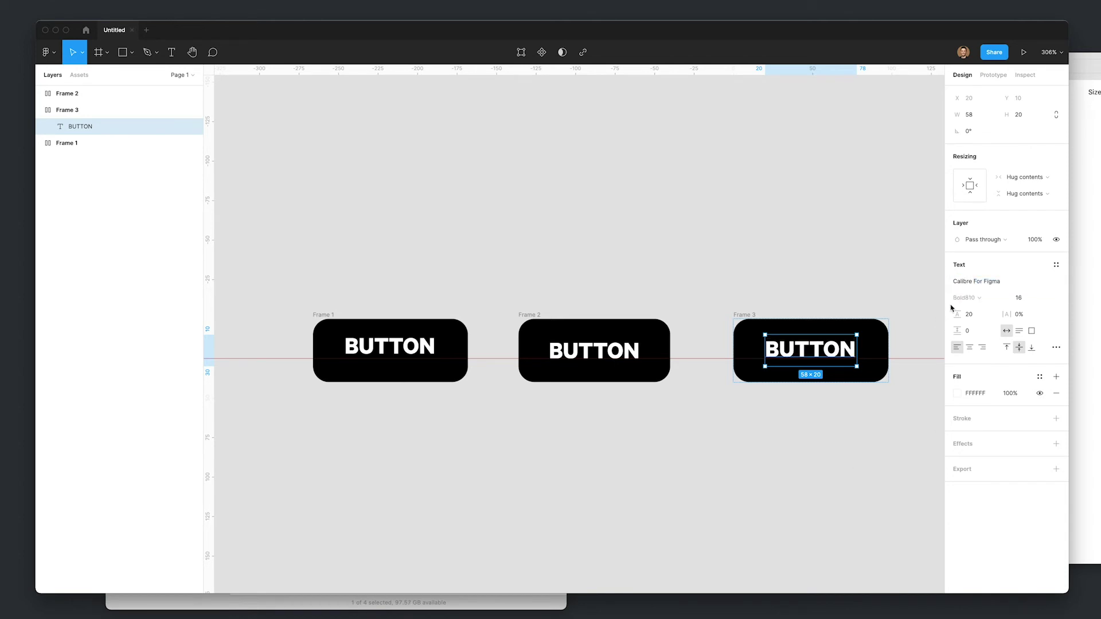
click(695, 413)
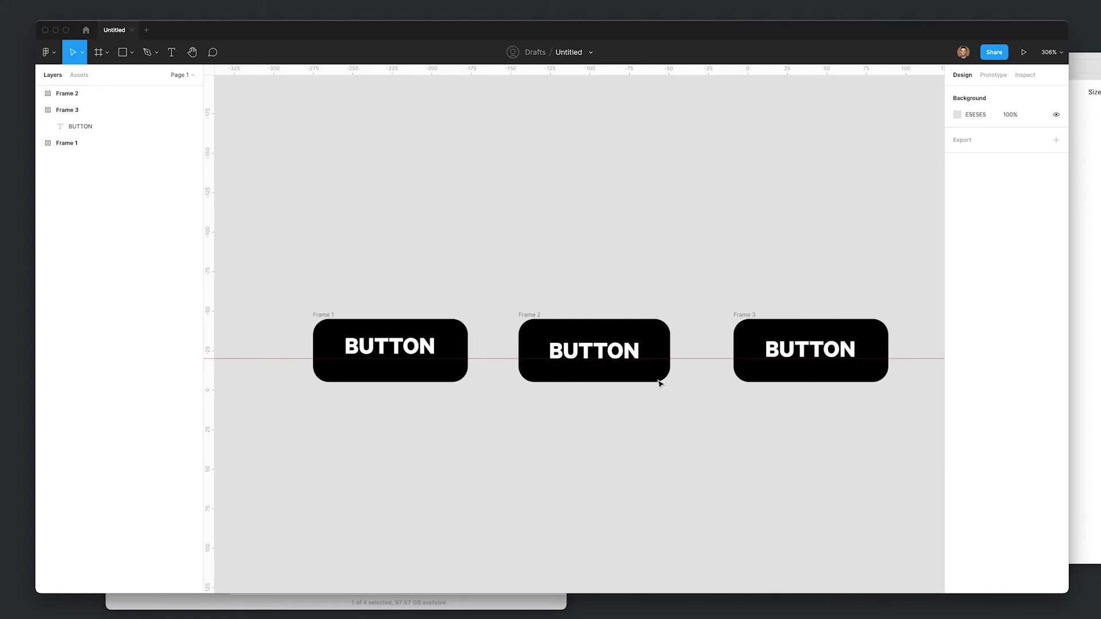
- Remove the horizontal guide, delete Frame 2 and move the copy beside Frame 1
drag(696, 359, 705, 71)
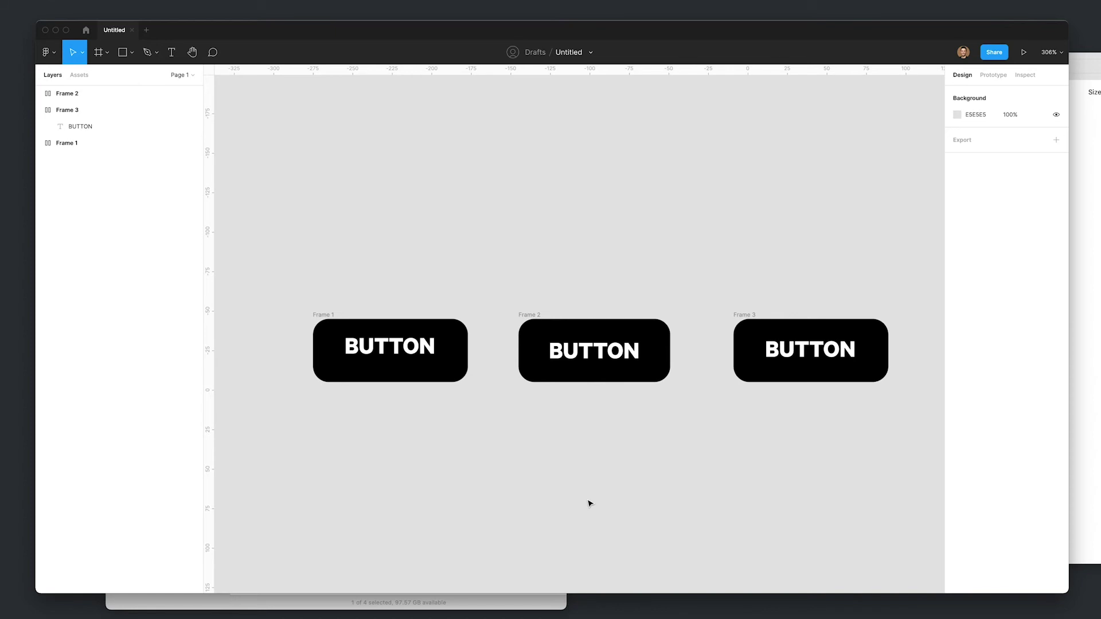
scroll(591, 402, down, 2)
click(586, 305)
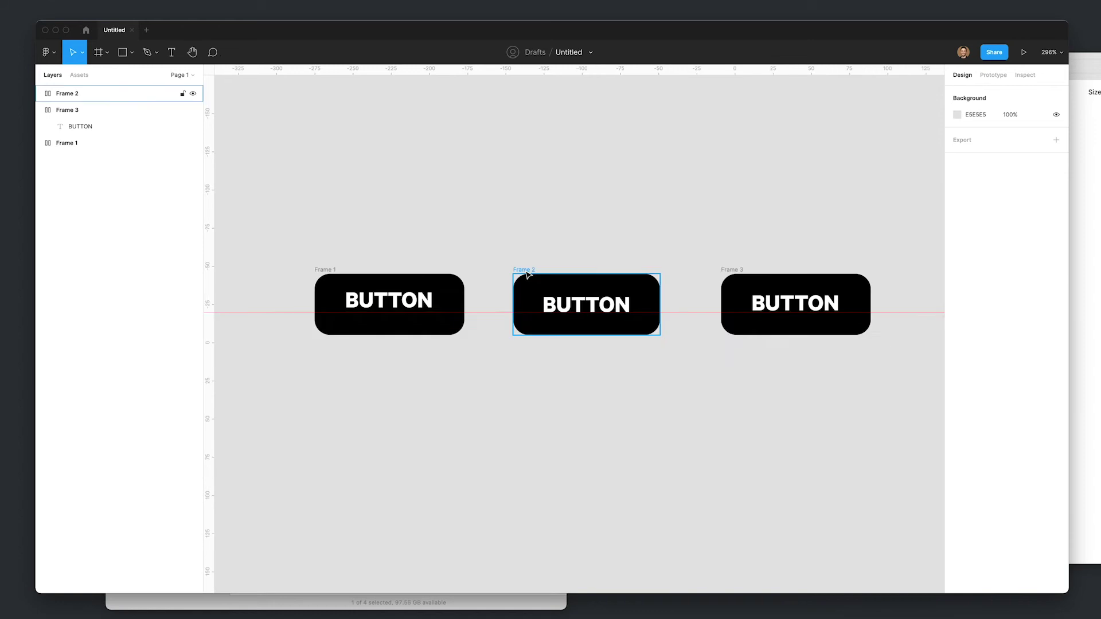
key(Delete)
drag(736, 272, 500, 272)
- Rename the copied frame to After and Frame 1 to Before
key(super+r)
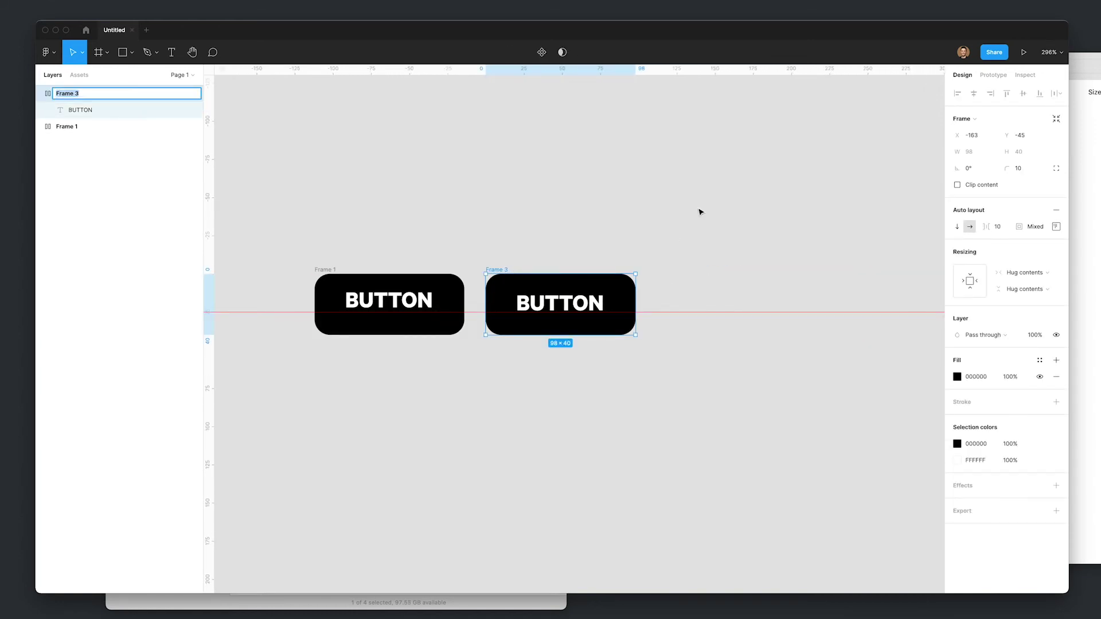
key(BackSpace)
key(super+a)
key(Left)
click(459, 223)
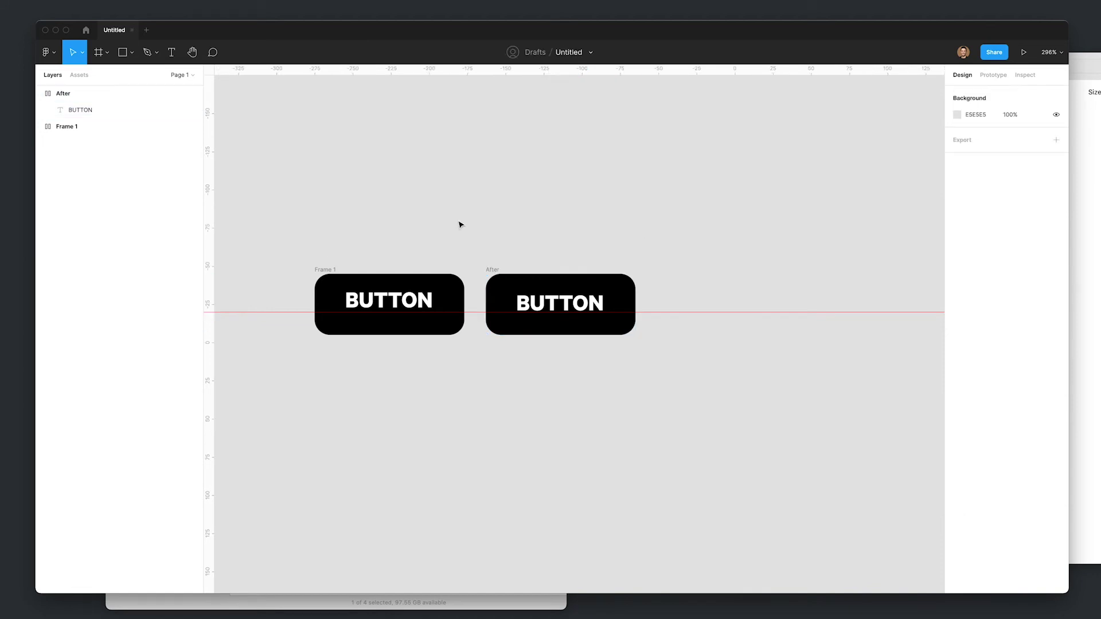
click(326, 270)
key(super+r)
text(Be)
key(Return)
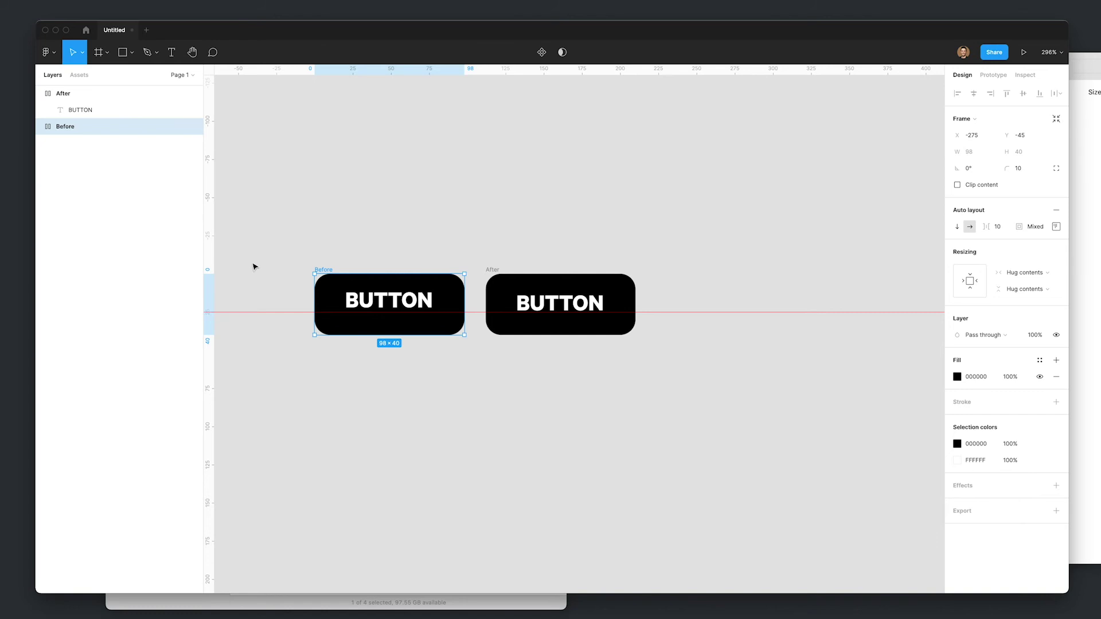
scroll(369, 344, up, 5)
drag(571, 369, 580, 422)
key(Escape)
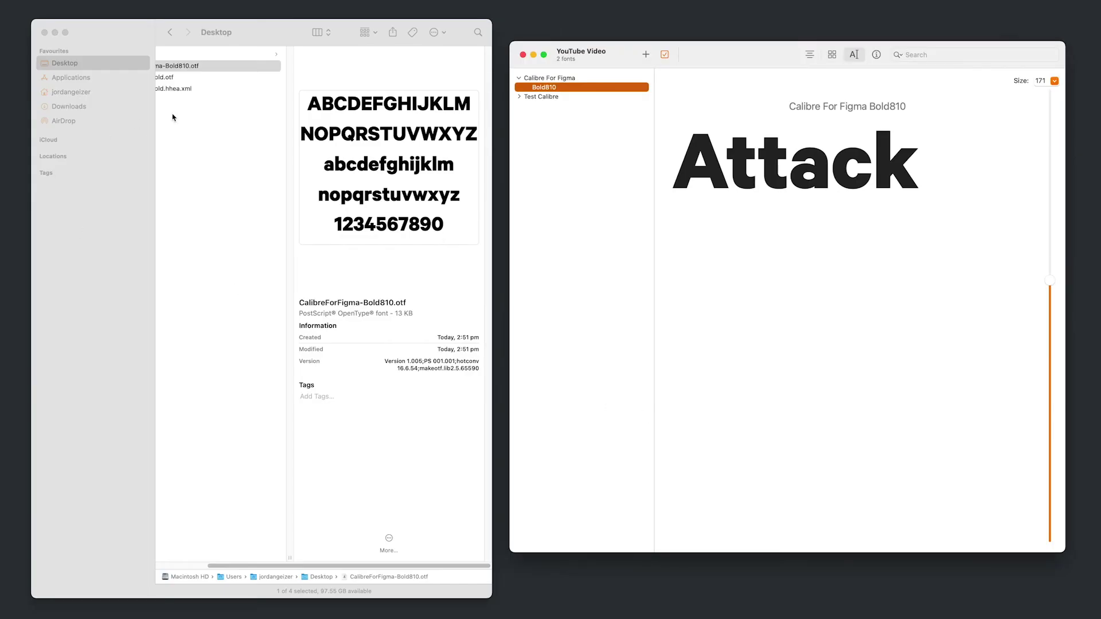
- Select the Desktop TestCalibre-Bold.otf in Finder and launch FontForge with it
click(173, 118)
click(198, 77)
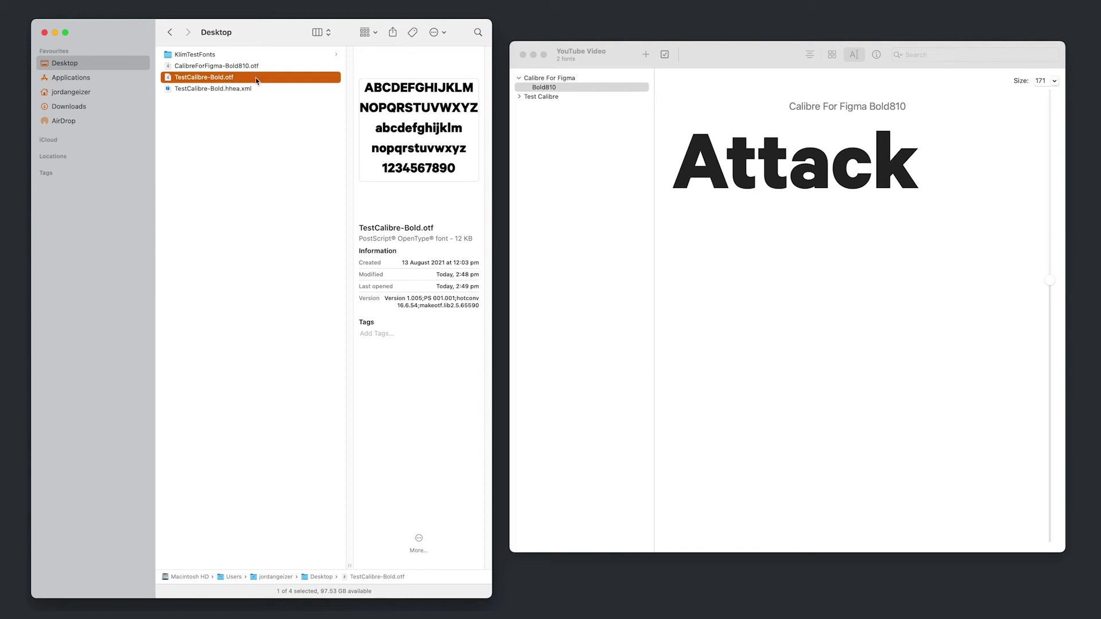
key(super+space)
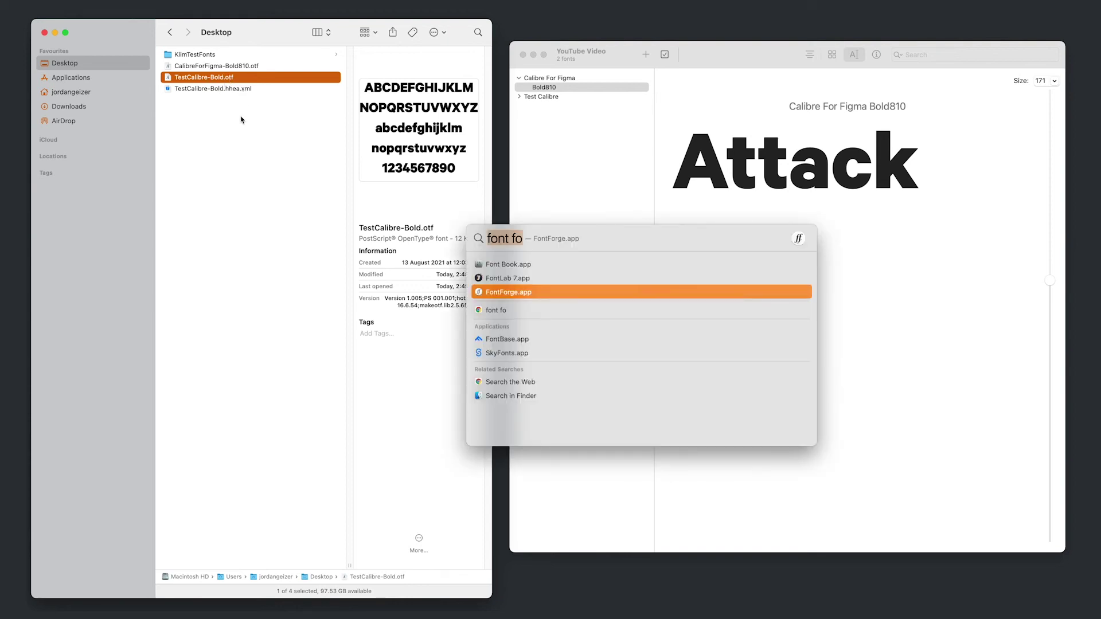
text(fontf)
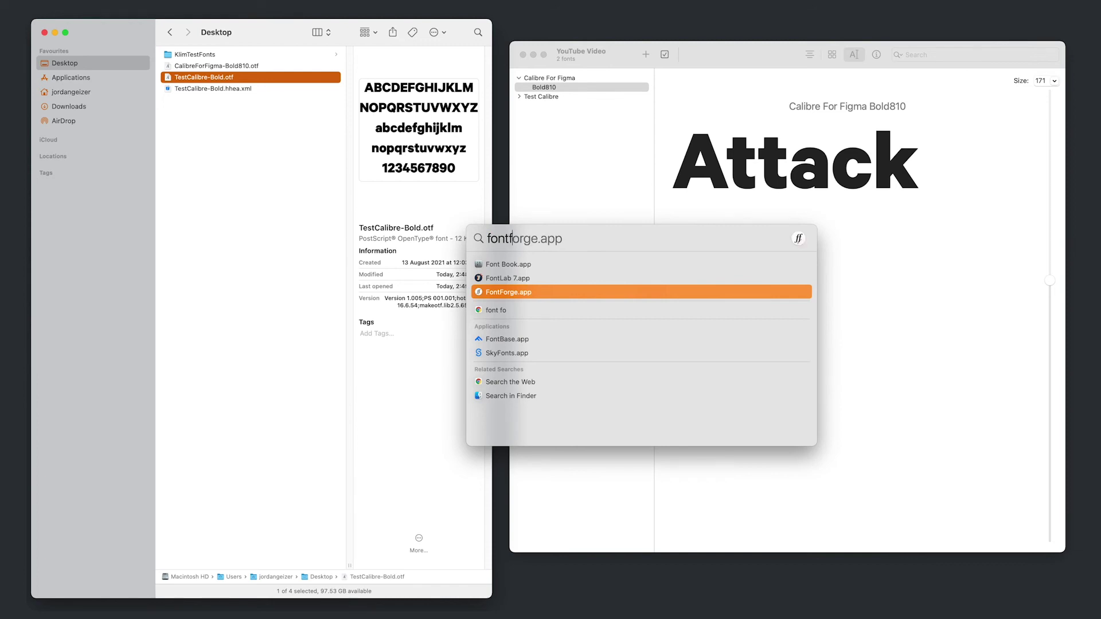
key(Return)
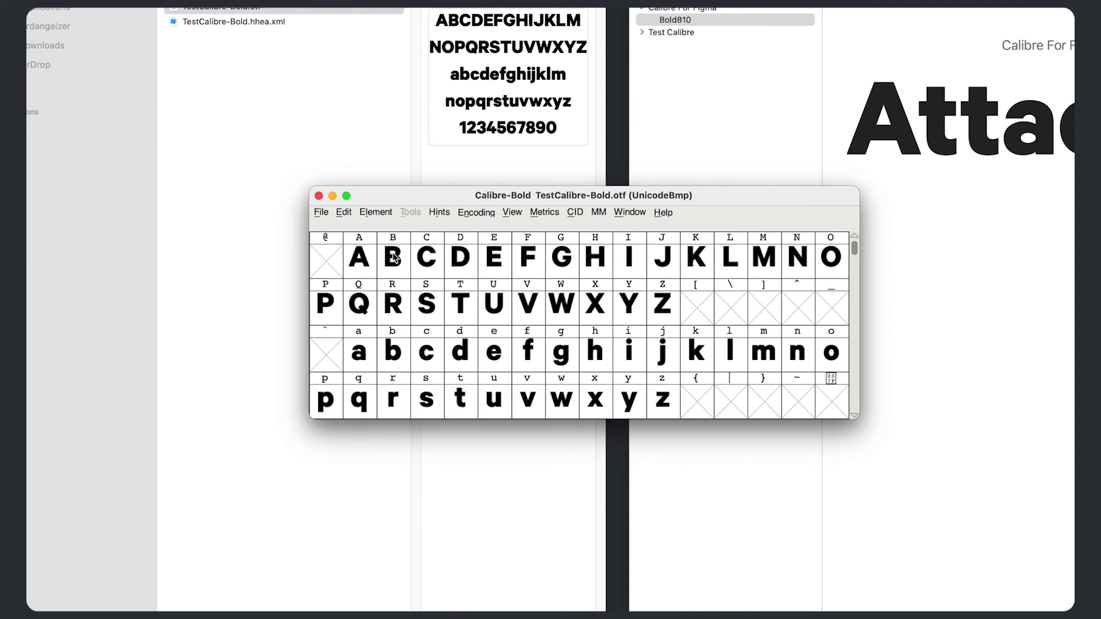
- In FontForge's Font Info, change the Fontname to CalibreForFigma-Bold
click(328, 213)
click(376, 212)
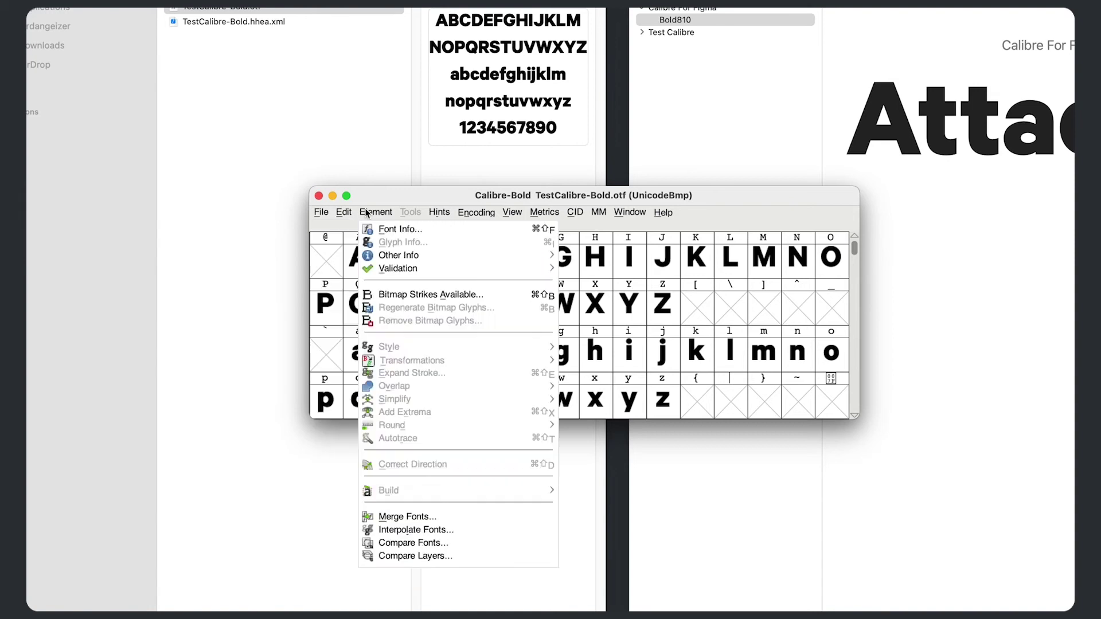
click(376, 212)
click(376, 212)
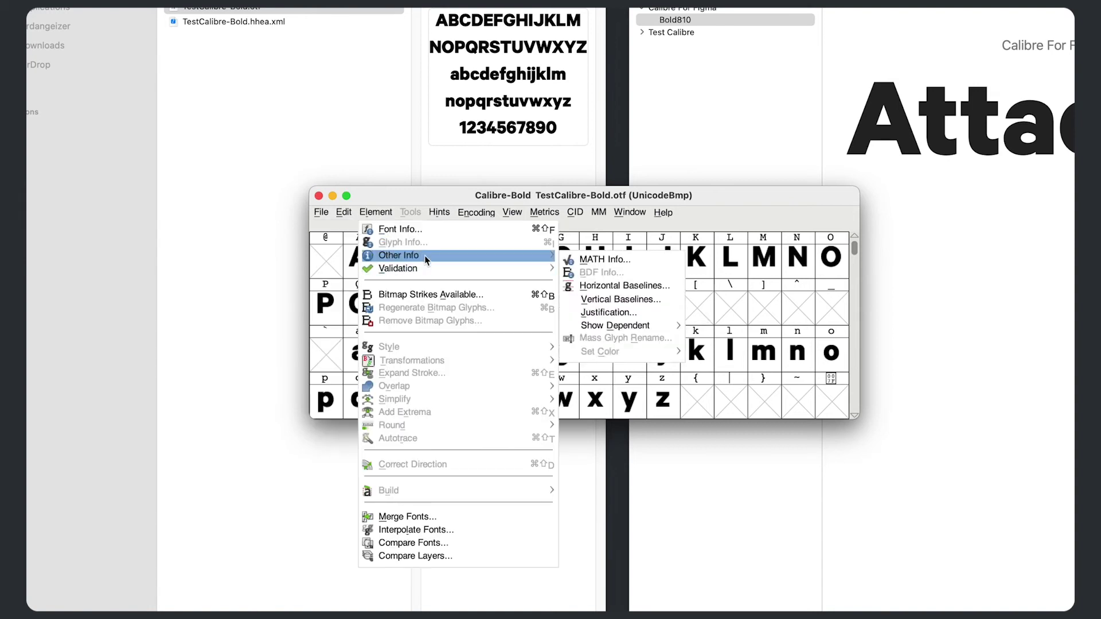
click(400, 228)
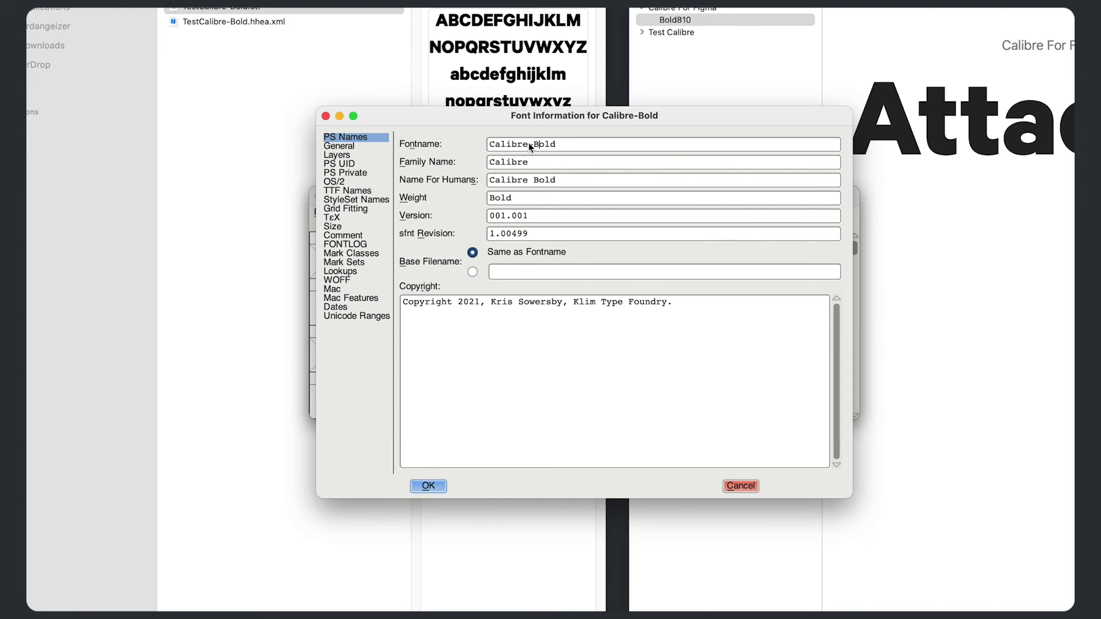
text(ForFigma)
- Set the family name to Calibre For Figma and Name For Humans to Calibre For Figma Bold
click(588, 164)
text(ForFigam)
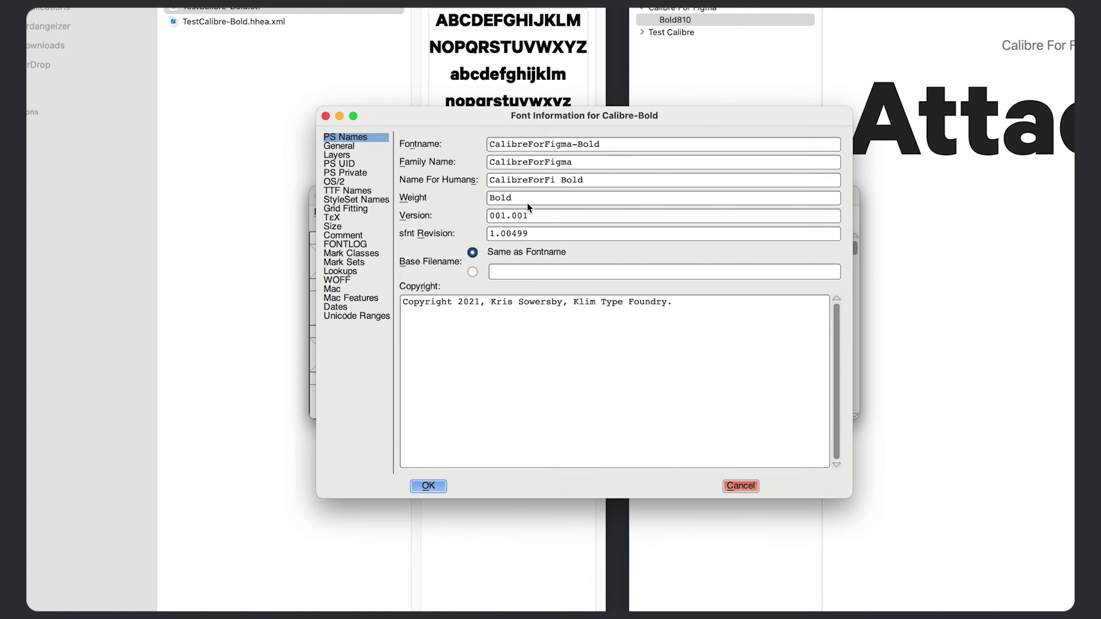
key(BackSpace)
key(BackSpace)
text(ma)
key(Left)
key(Left)
key(BackSpace)
click(569, 163)
click(524, 162)
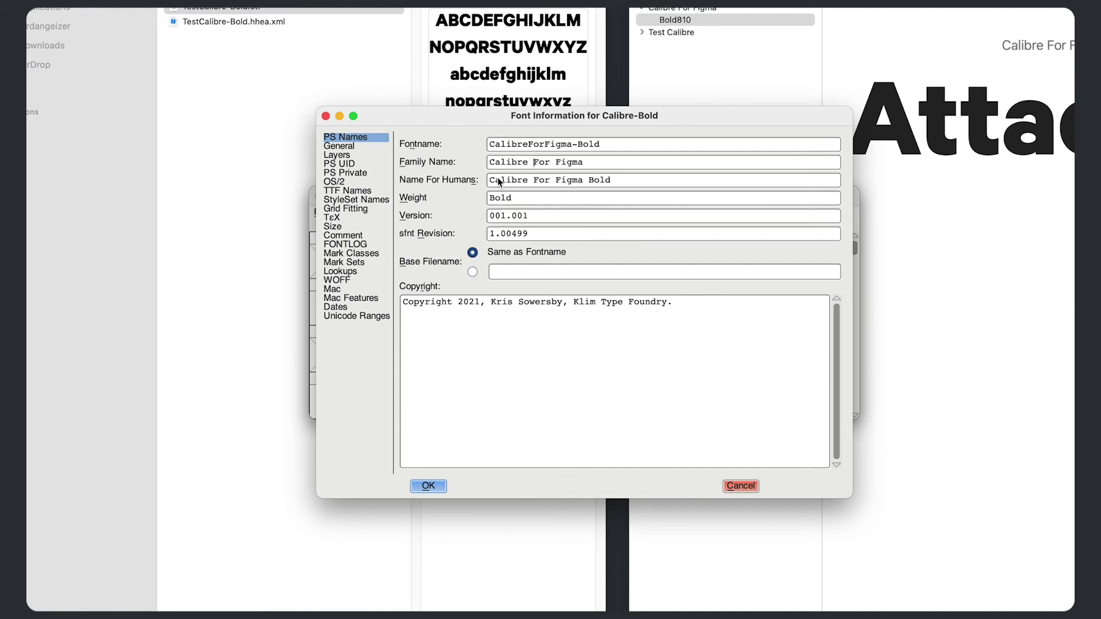
click(362, 187)
- In TTF Names, replace Test with For Figma in the Family and Fullname strings
click(367, 195)
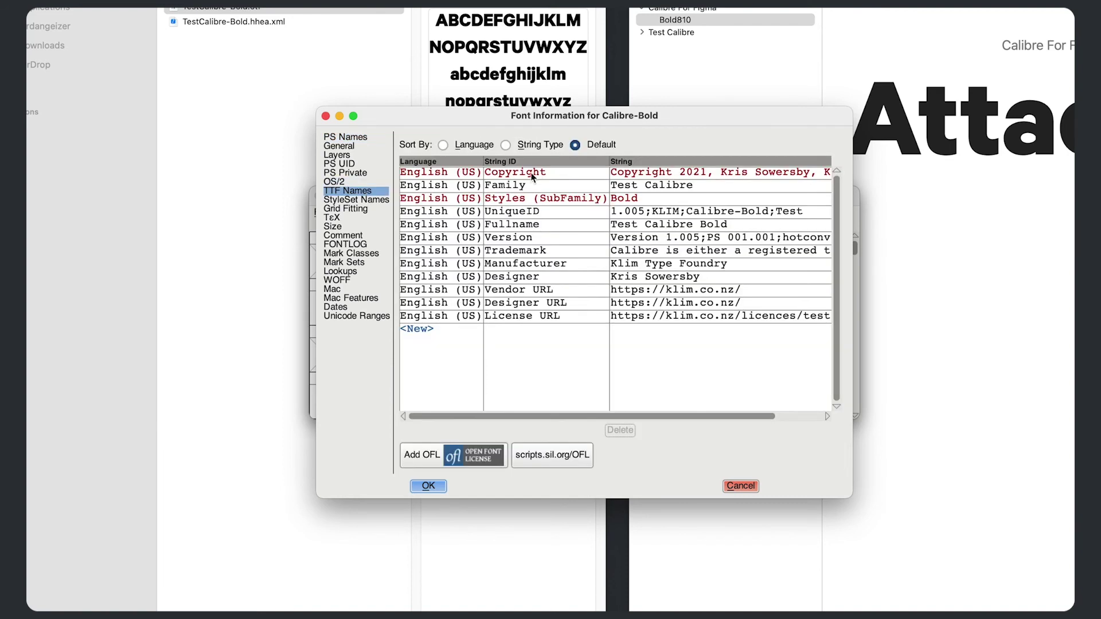
click(635, 188)
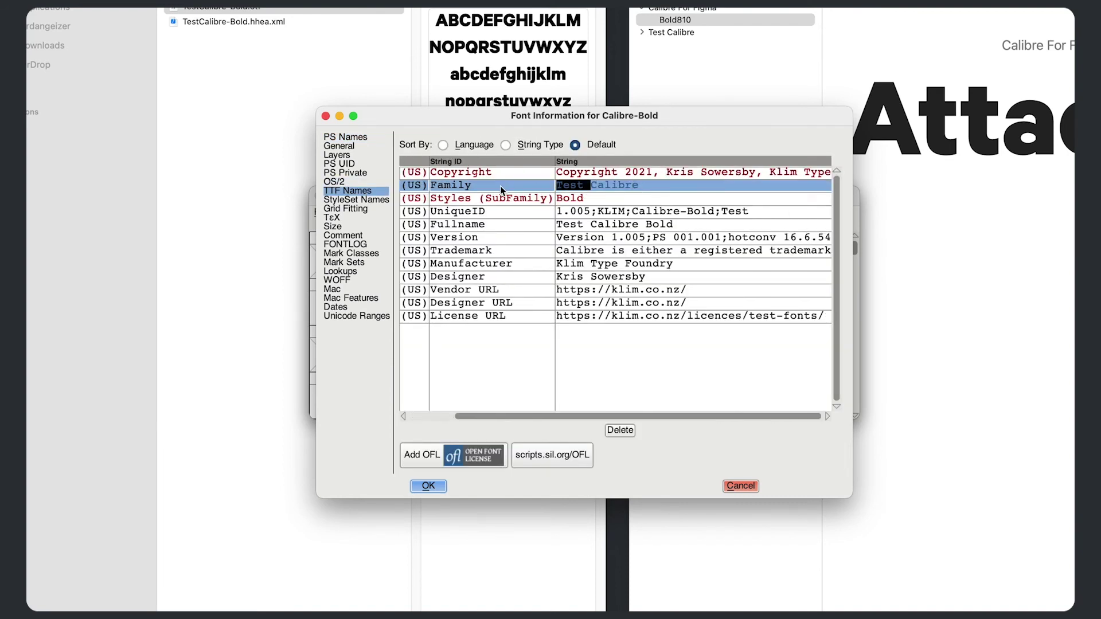
key(BackSpace)
text(For Figma)
click(606, 224)
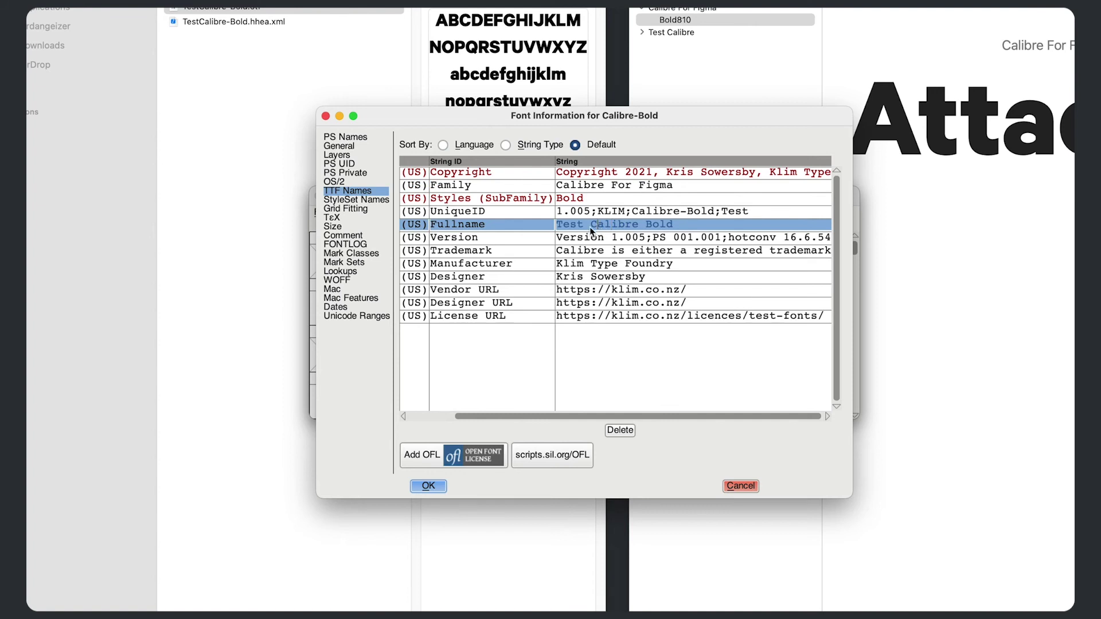
drag(593, 224, 531, 225)
key(BackSpace)
text(For Figma)
- Apply the changes with a new unique ID, then generate CalibreForFigma-Bold.otf and close without saving
click(428, 486)
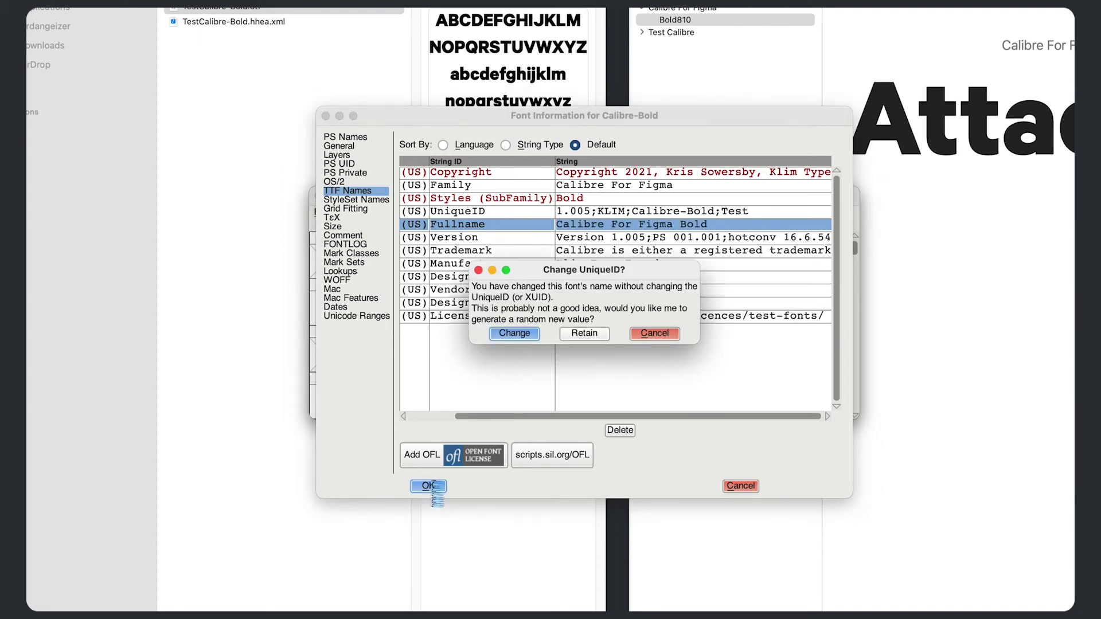
click(507, 335)
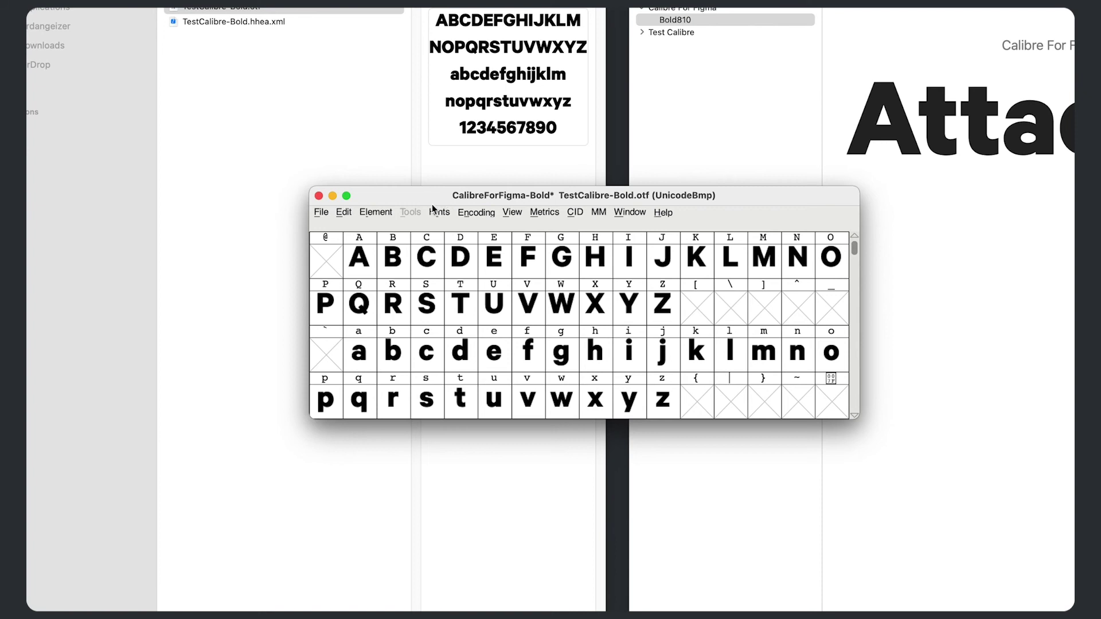
click(327, 213)
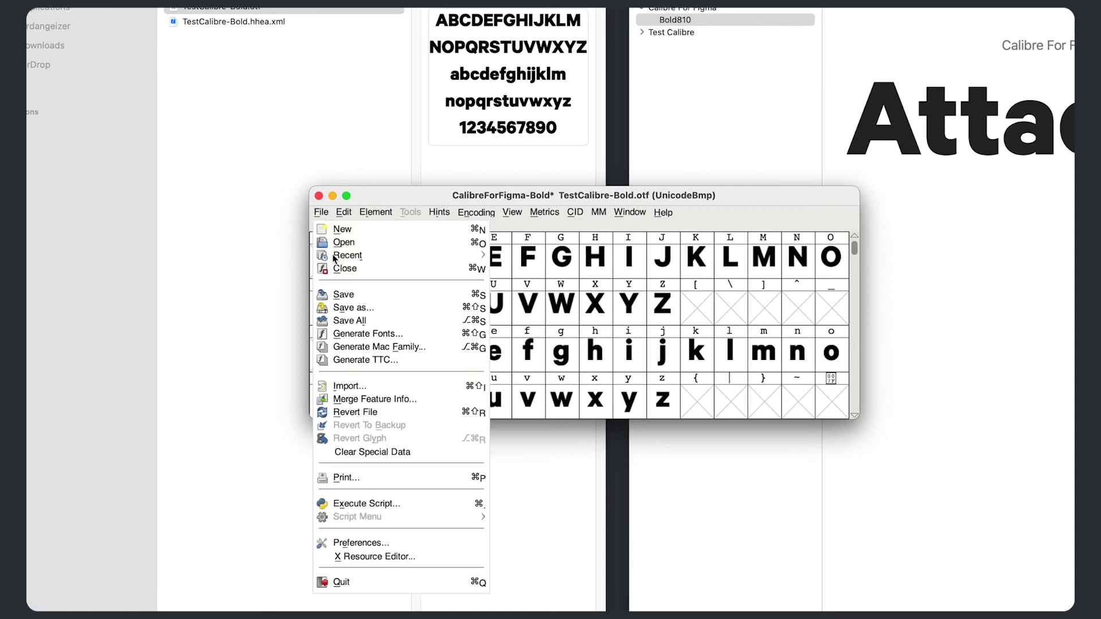
click(342, 334)
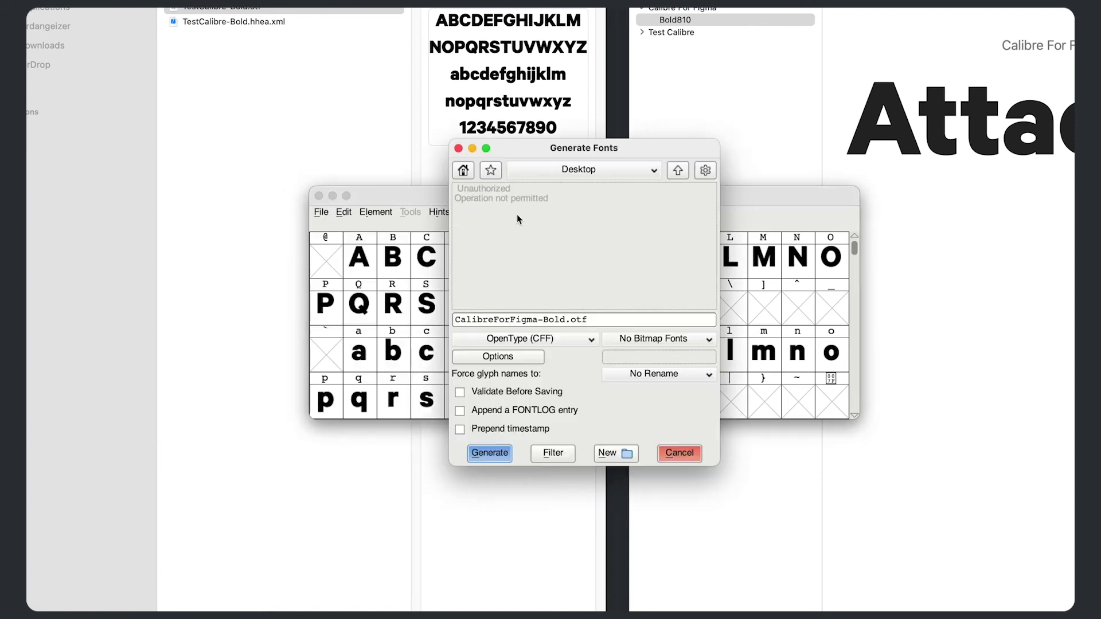
click(489, 453)
click(319, 196)
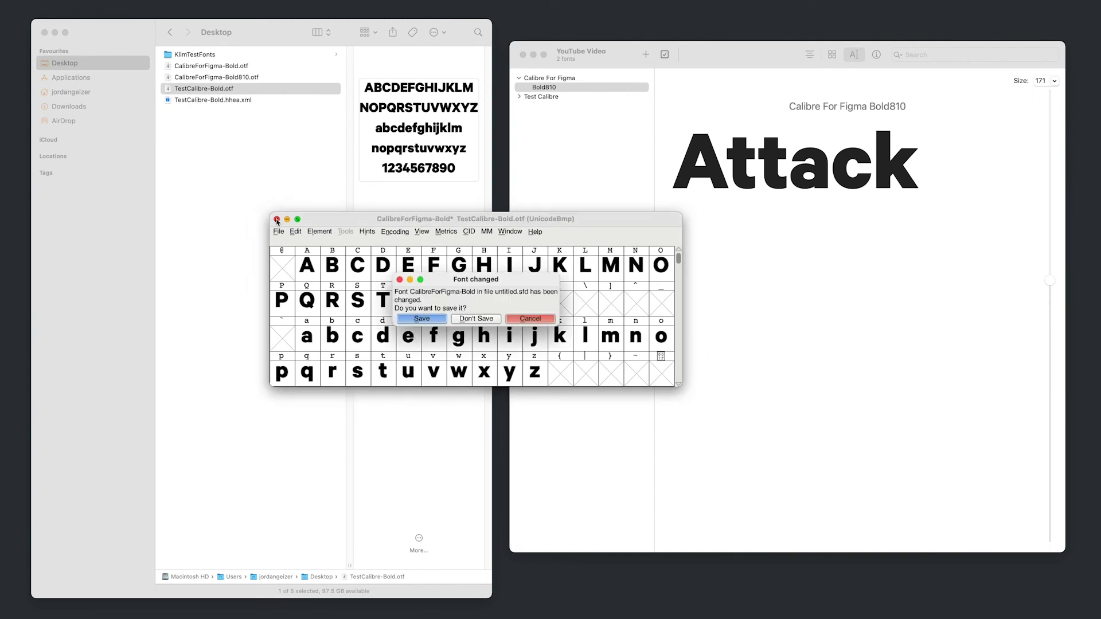
click(476, 318)
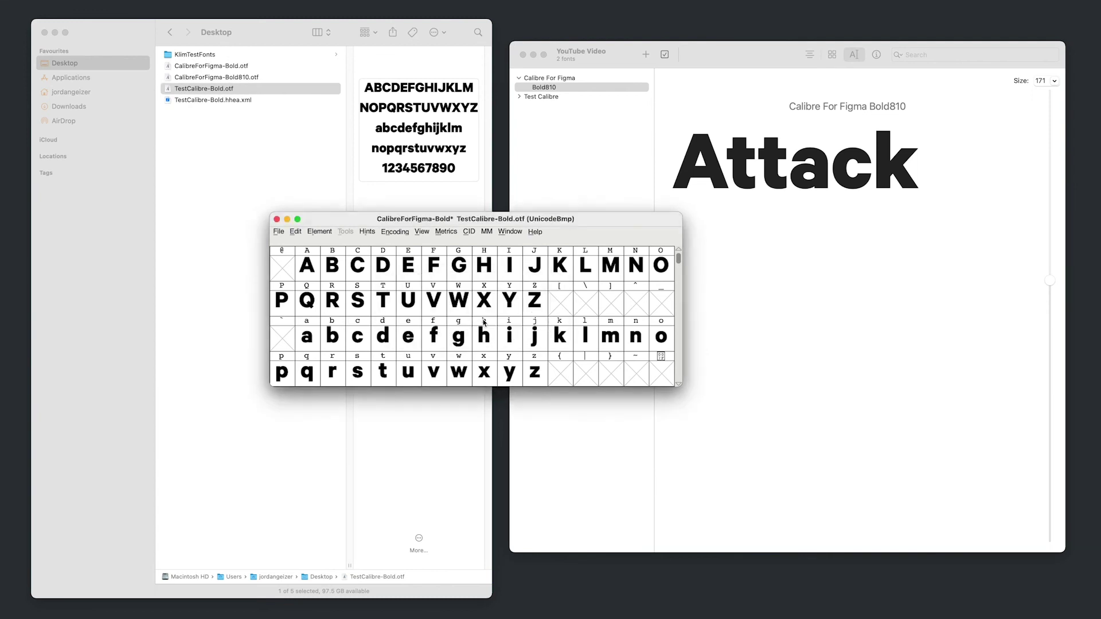
- Add CalibreForFigma-Bold.otf to Font Book and preview its Bold style
click(277, 219)
click(241, 68)
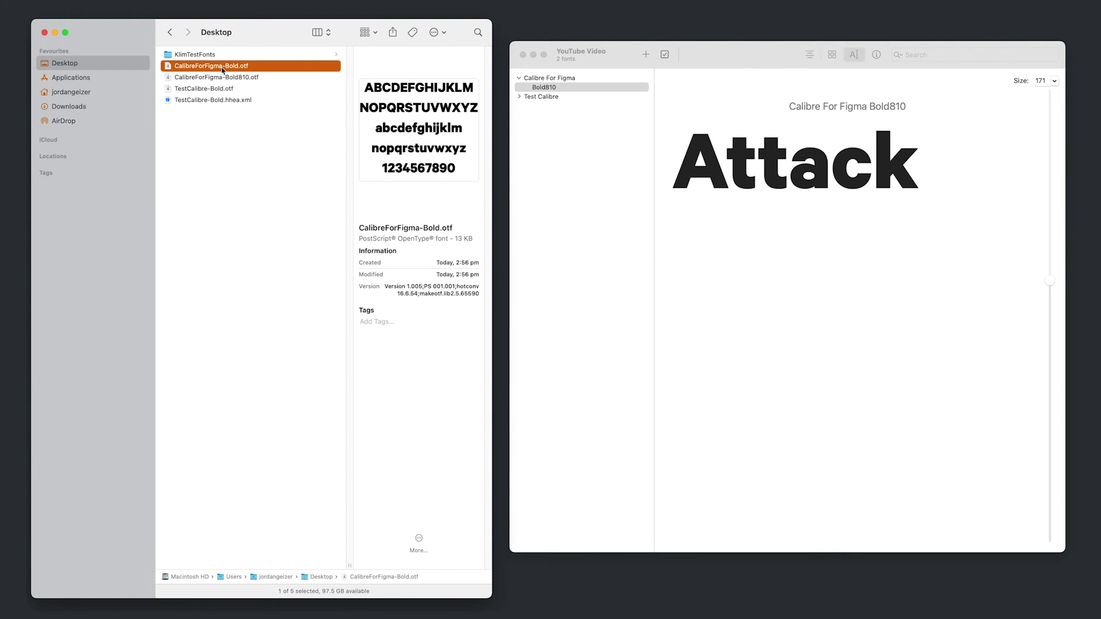
drag(223, 70, 572, 82)
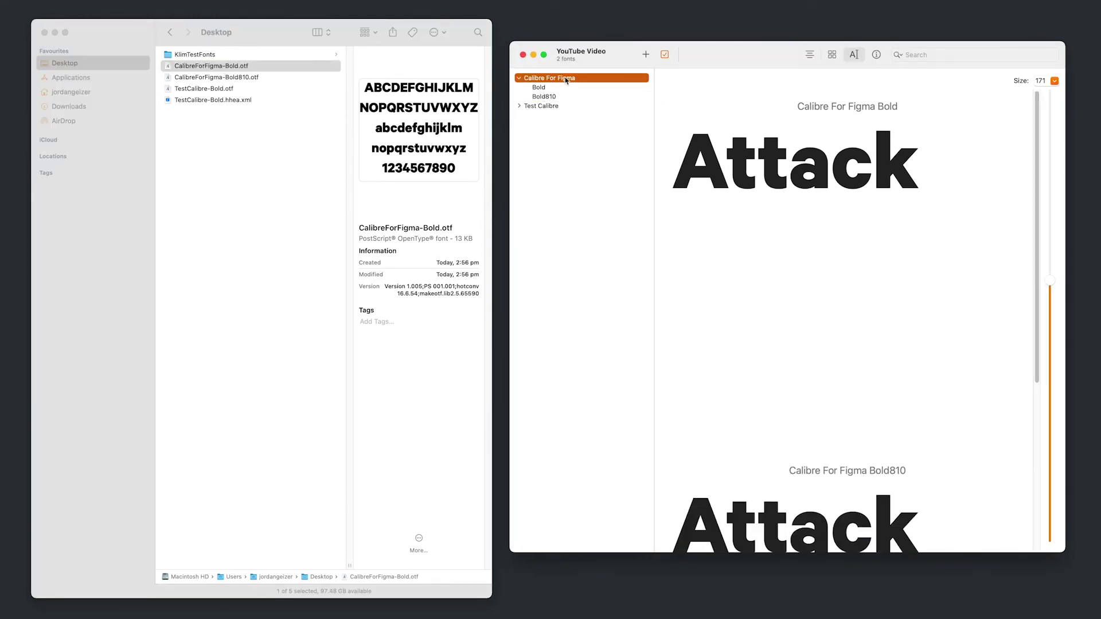
click(542, 88)
- Remove the old Bold810 style from the Calibre For Figma family
click(549, 97)
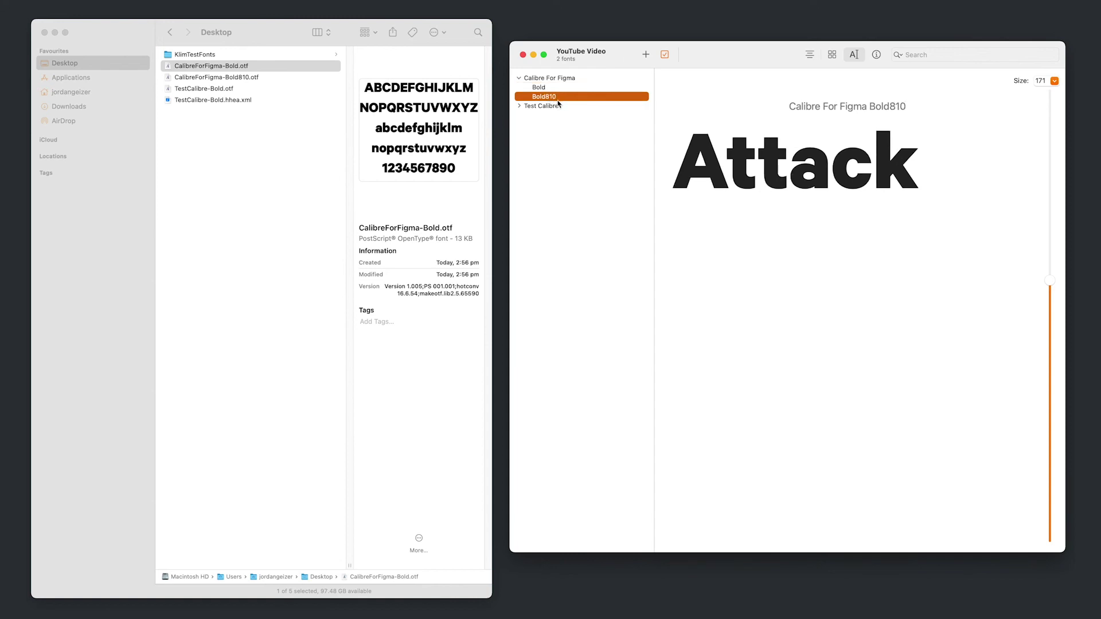
right_click(552, 100)
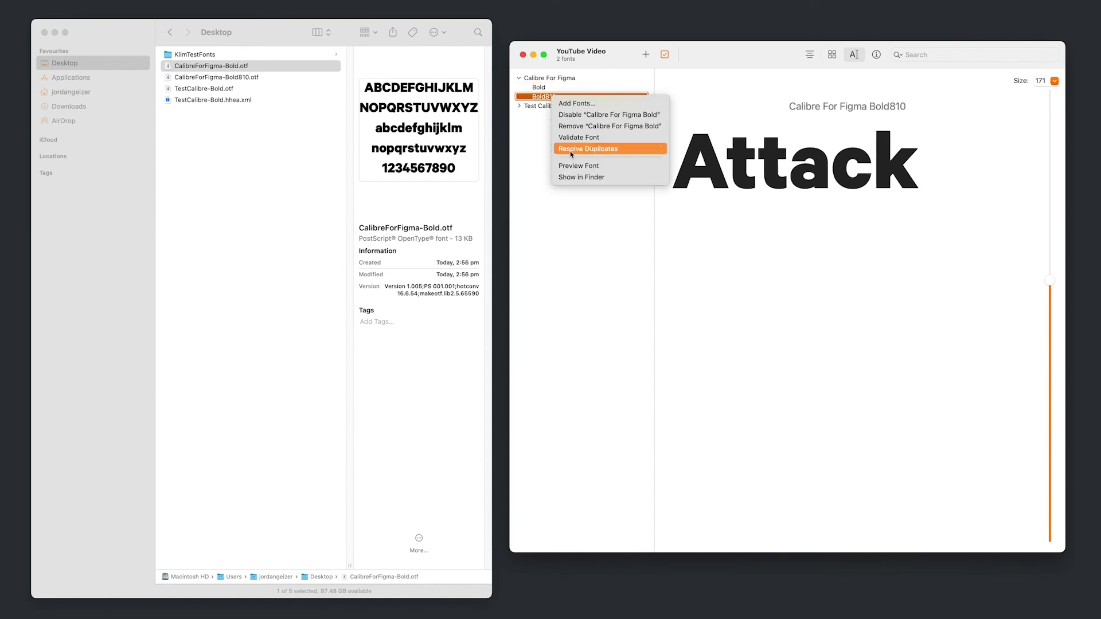
click(582, 126)
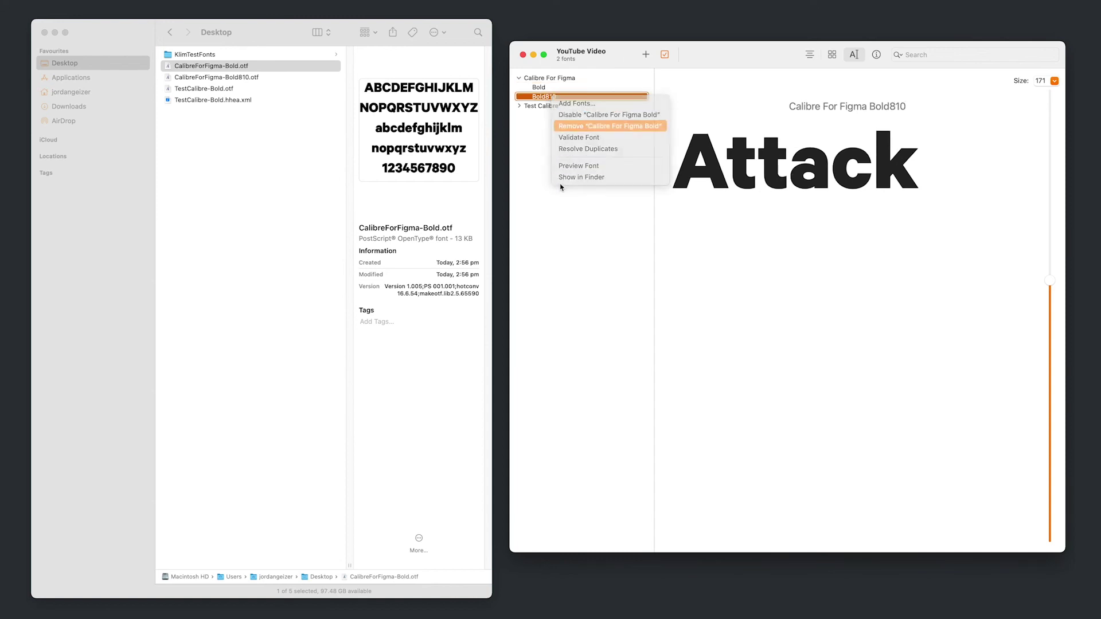
click(806, 324)
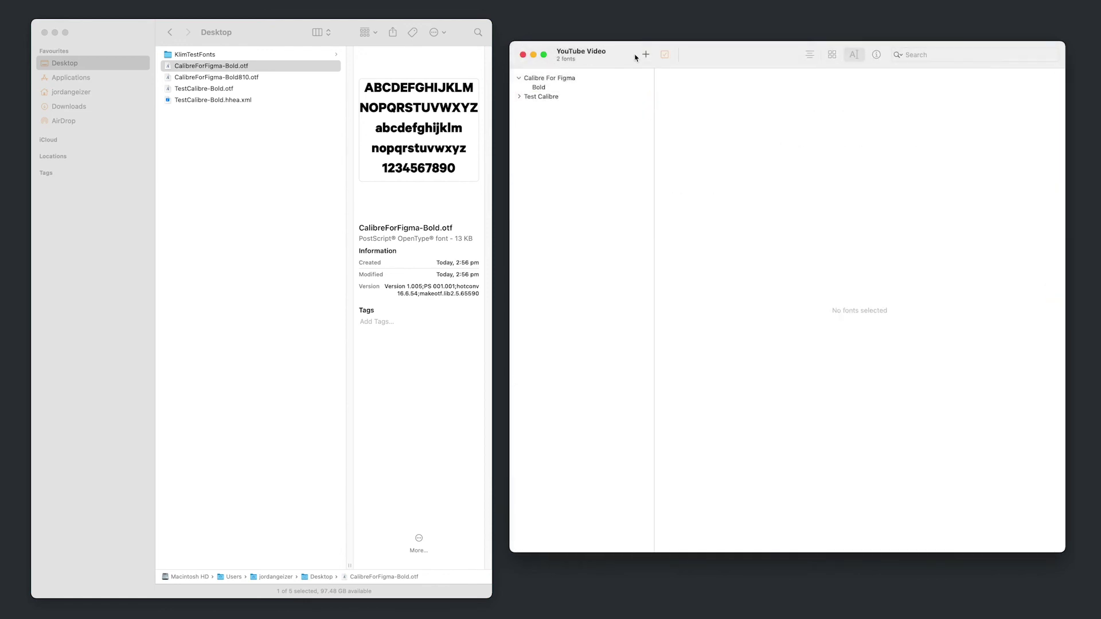
- Preview Calibre For Figma Bold and then the Test Calibre Bold style
drag(714, 55, 704, 55)
click(542, 88)
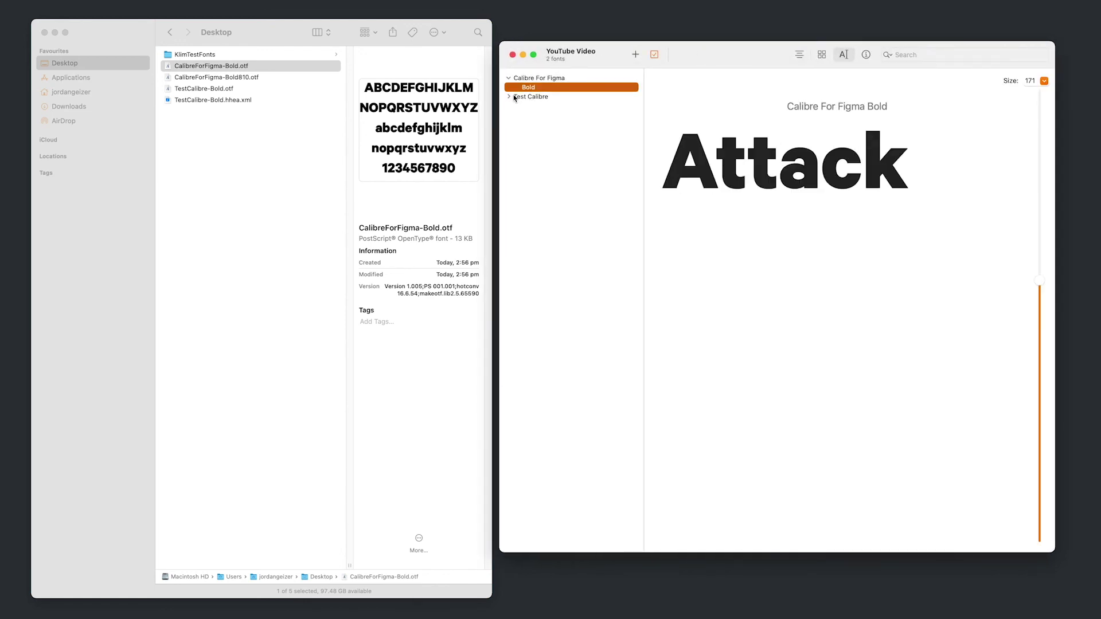
click(509, 97)
click(529, 201)
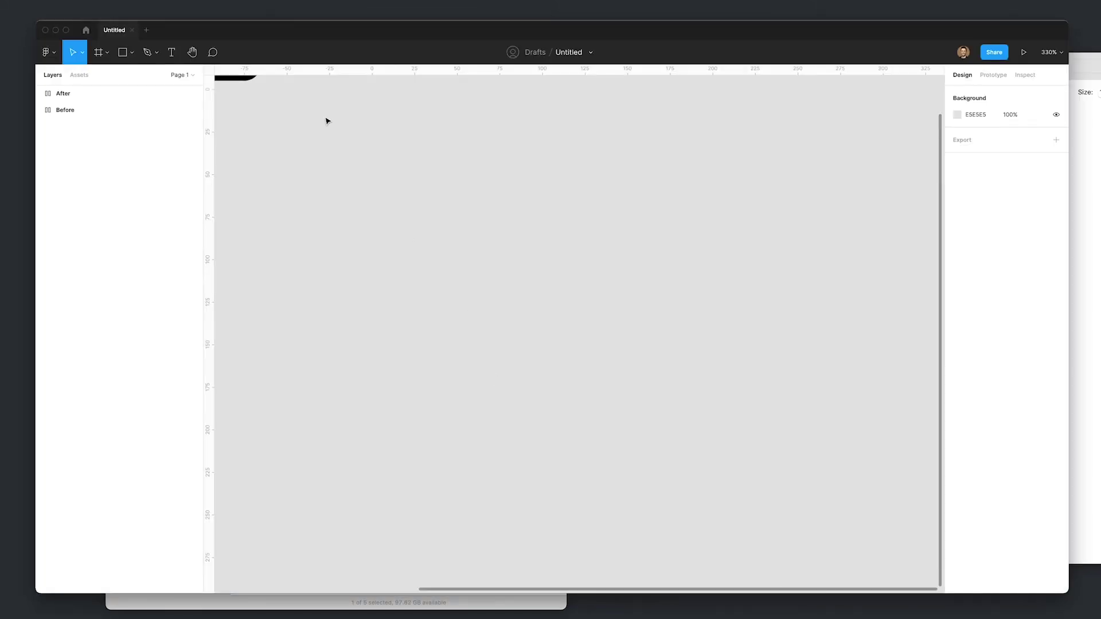
- Confirm the After text uses Calibre For Figma and Before uses Test Calibre, then deselect
click(583, 285)
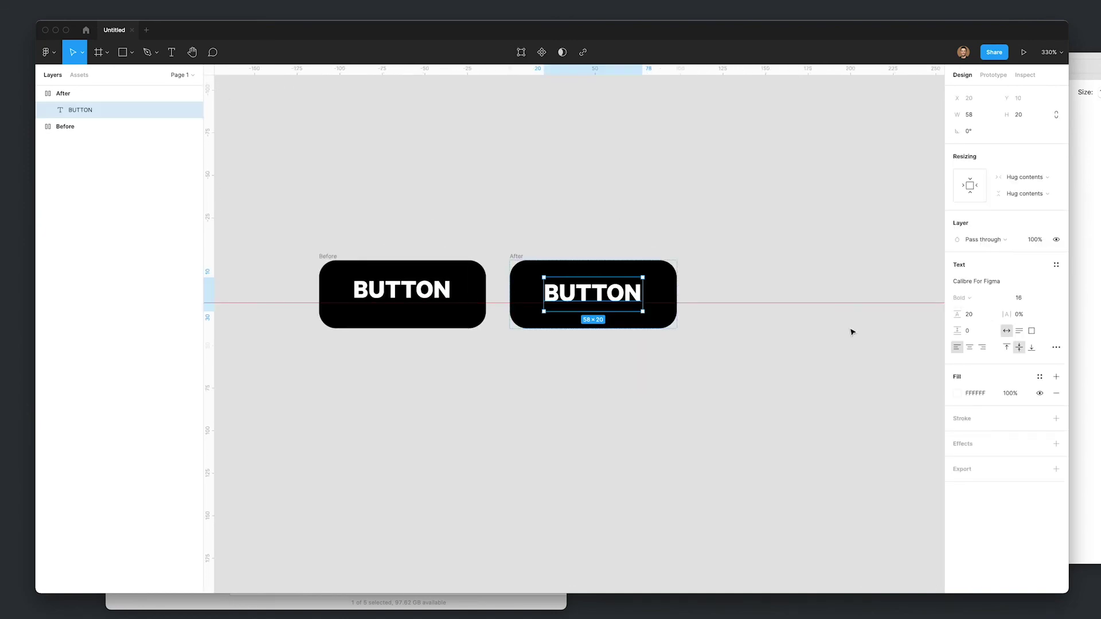
scroll(617, 253, left, 5)
scroll(617, 253, up, 2)
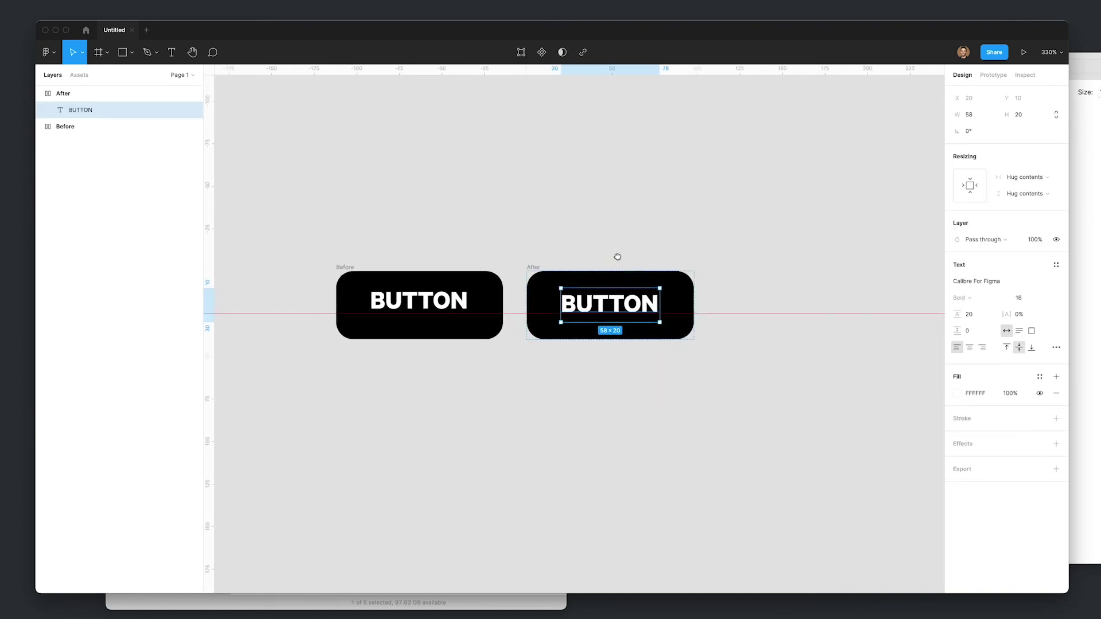
click(674, 273)
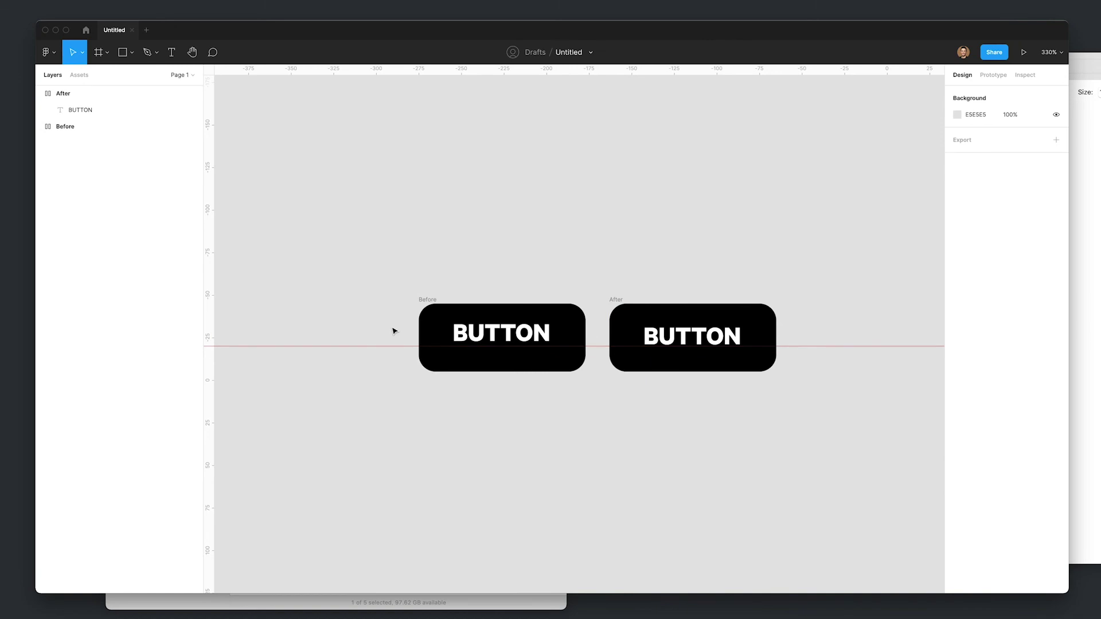
click(495, 342)
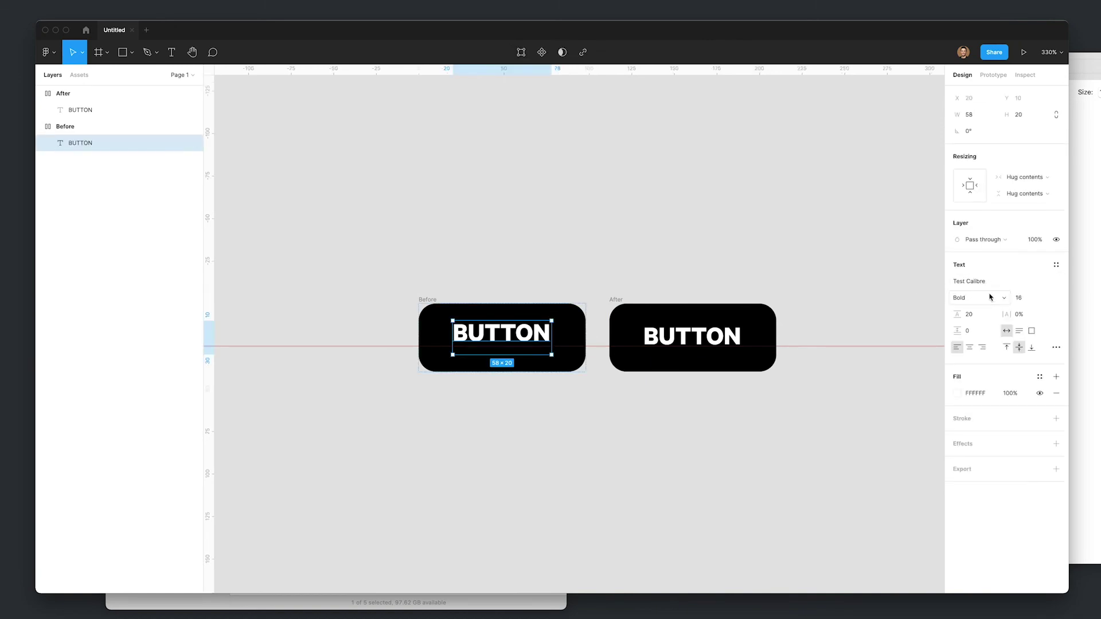
click(681, 321)
click(720, 467)
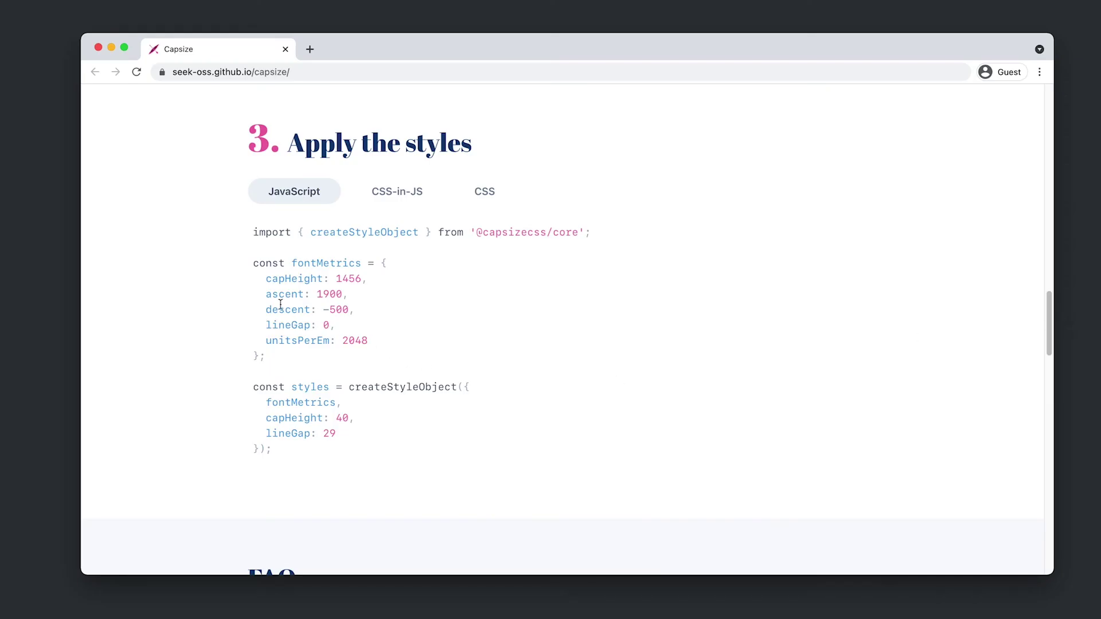
- Select the ascent 1900 and descent -500 lines in the Apply the styles code
drag(265, 295, 358, 311)
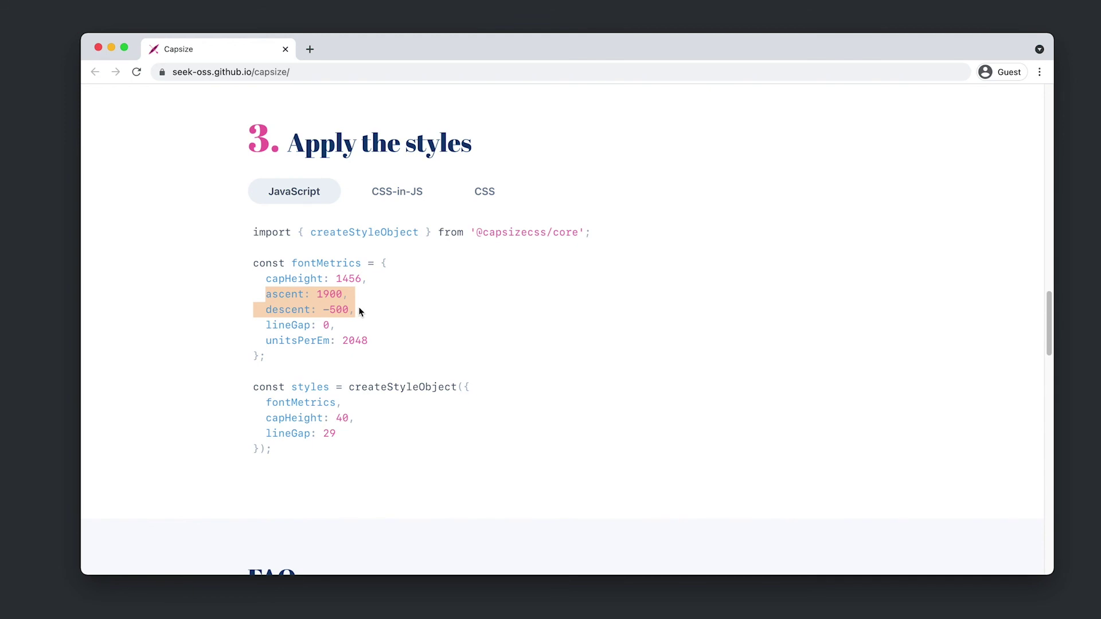